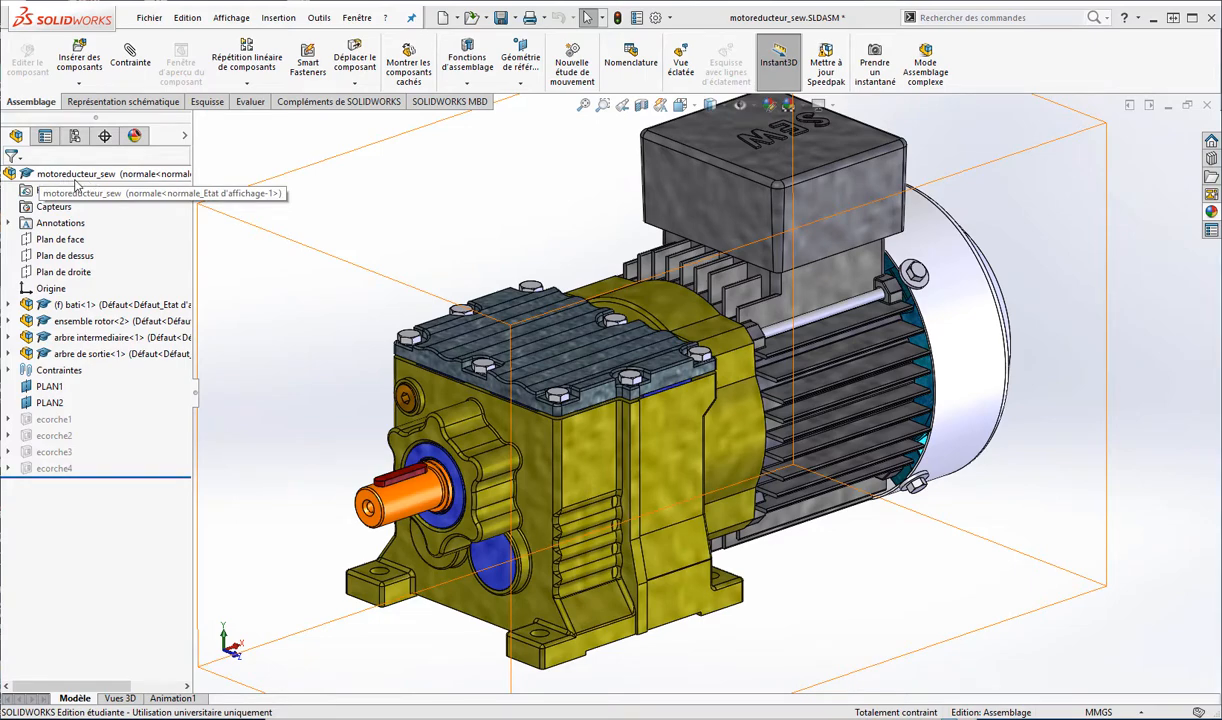
Highlight the ensemble rotor and bati subassemblies one after the other in the model, and clear the selection.
click(95, 323)
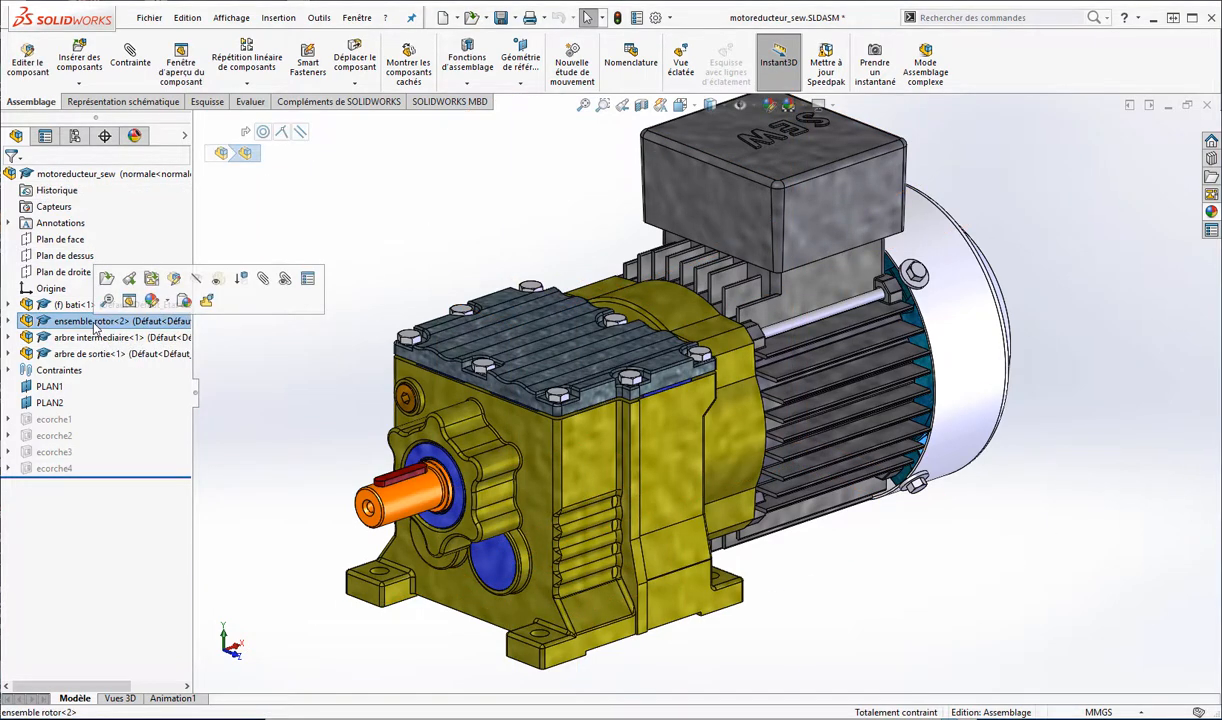
click(73, 306)
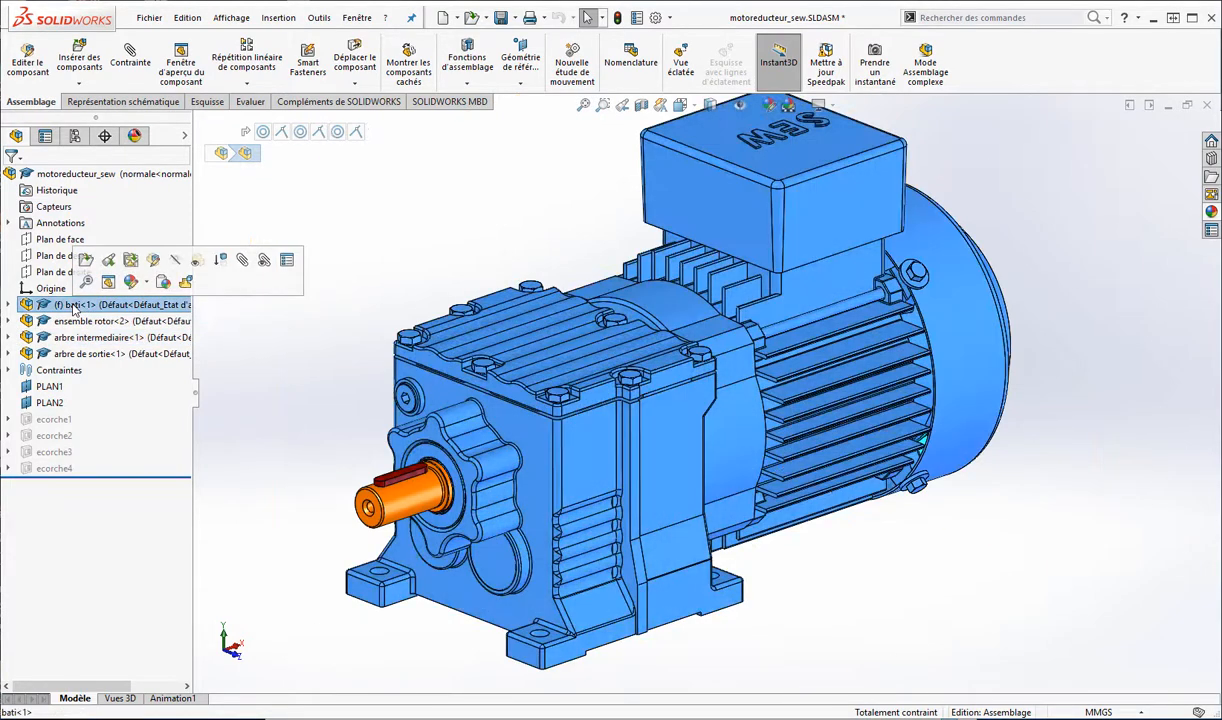
click(398, 233)
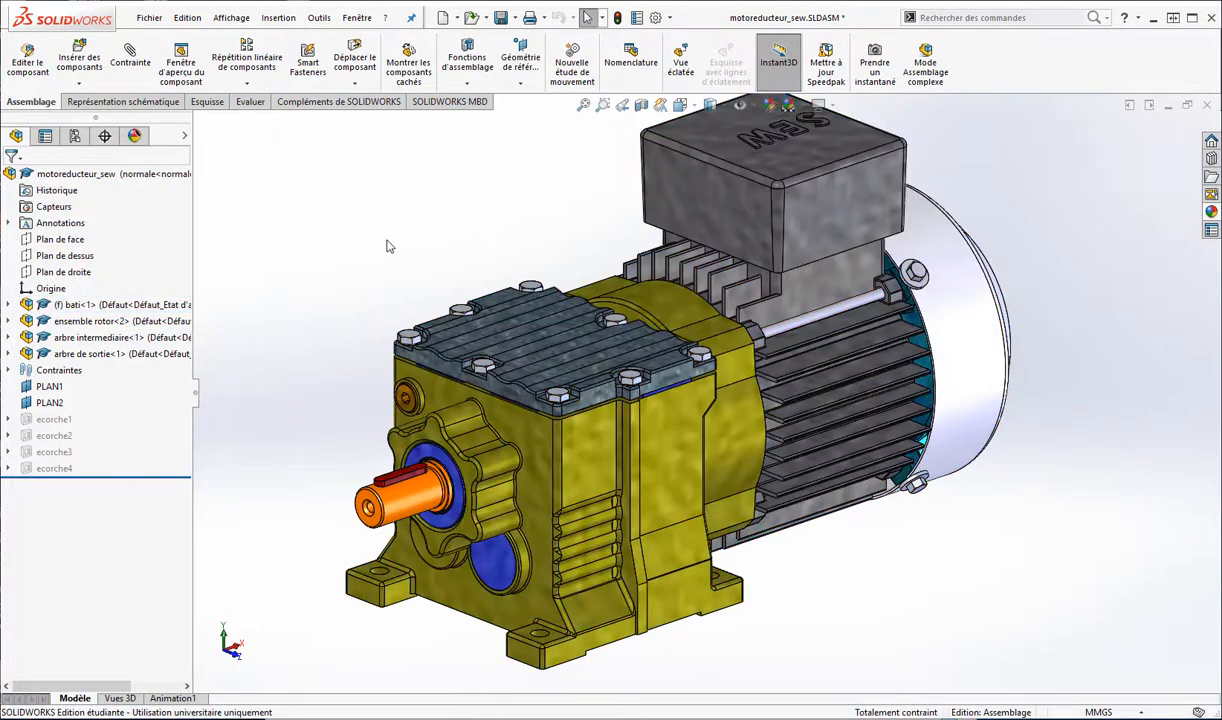
Show the display pane beside the component tree, expand bati and inspect the appearance of carter_reducteur.
click(185, 137)
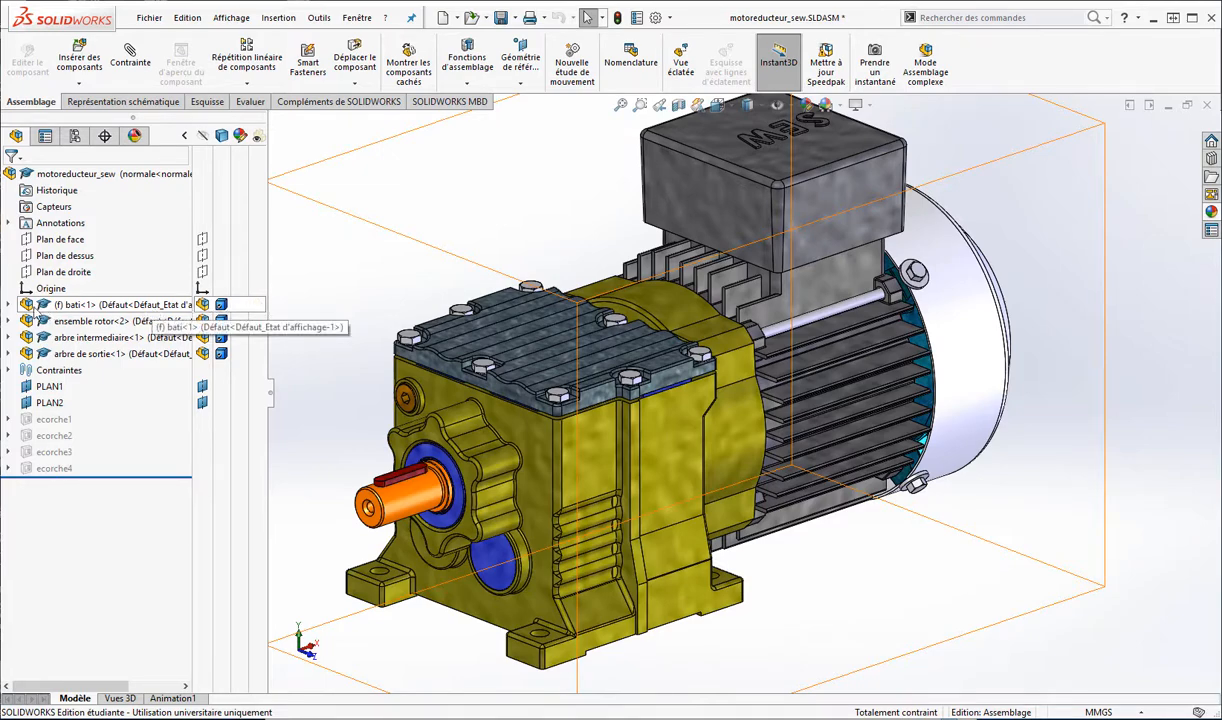
click(7, 305)
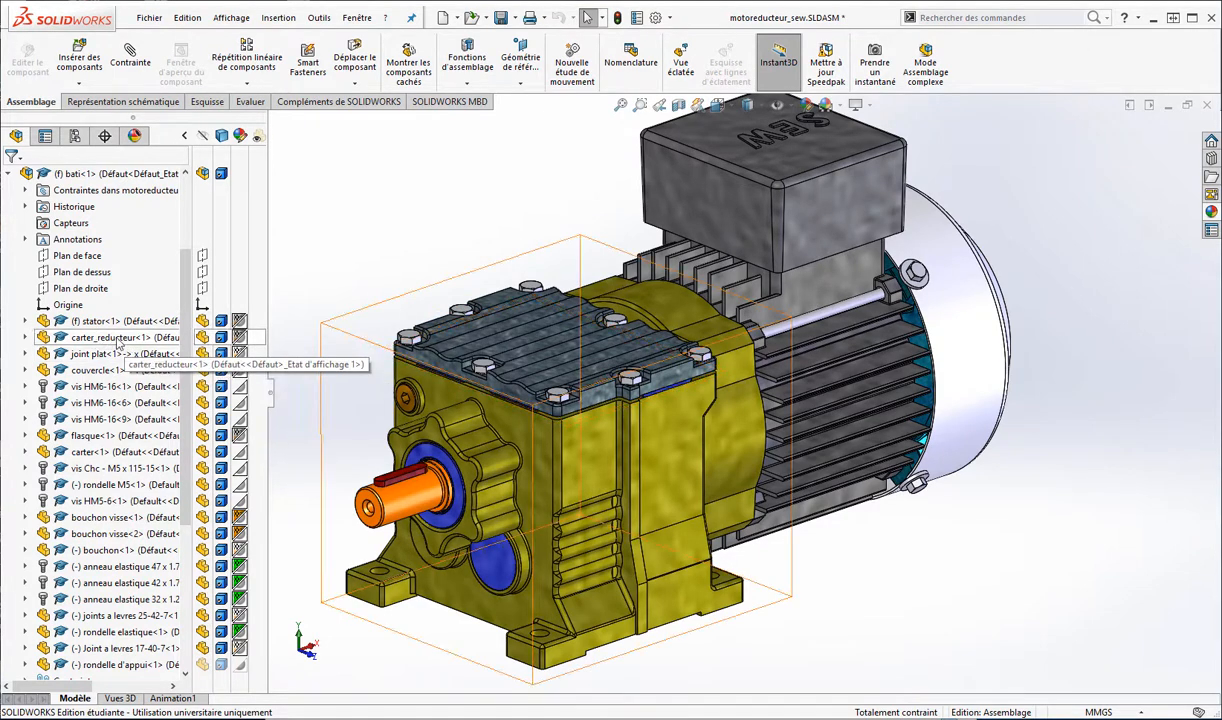
mouse_move(239, 339)
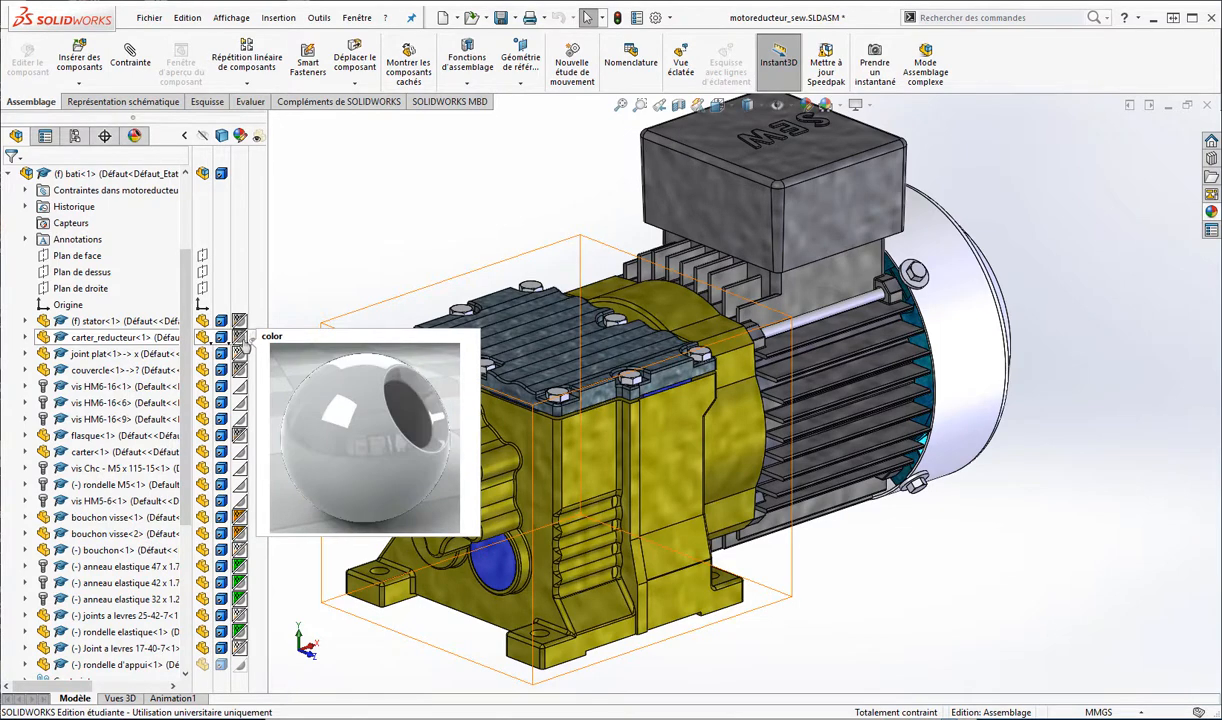
click(208, 336)
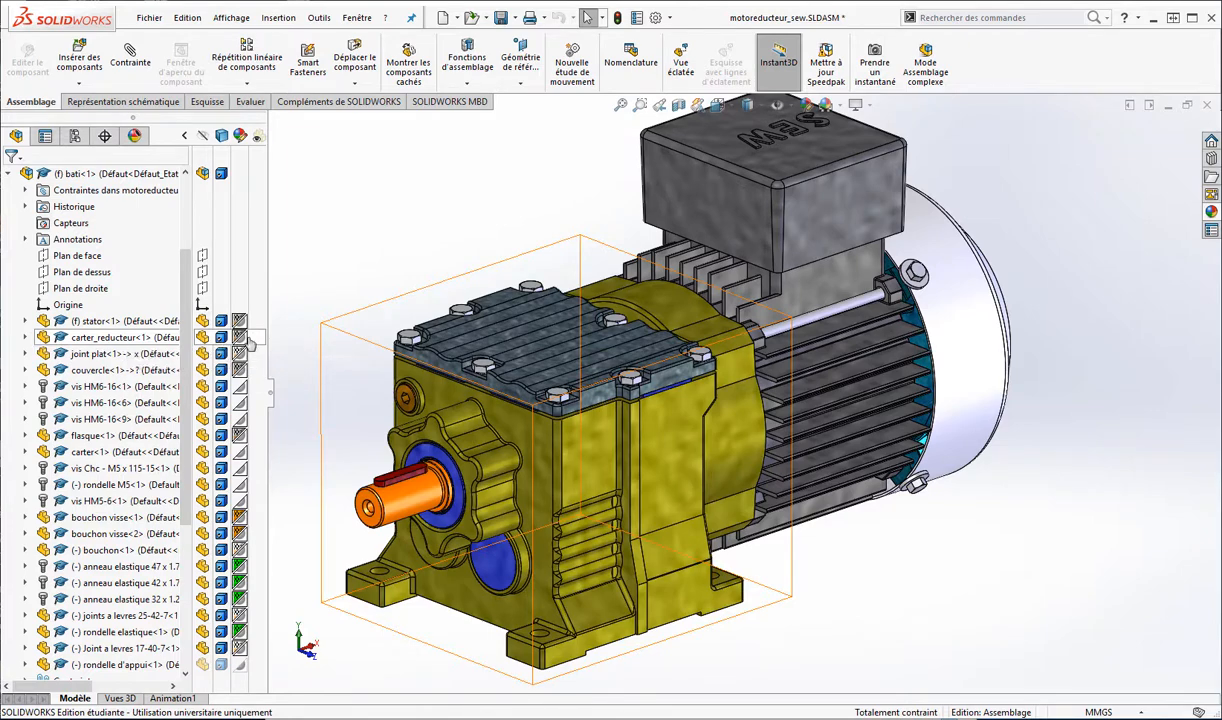
Open the carter_reducteur part in its own window to view its colours, and return to the motoreducteur_sew assembly.
click(122, 340)
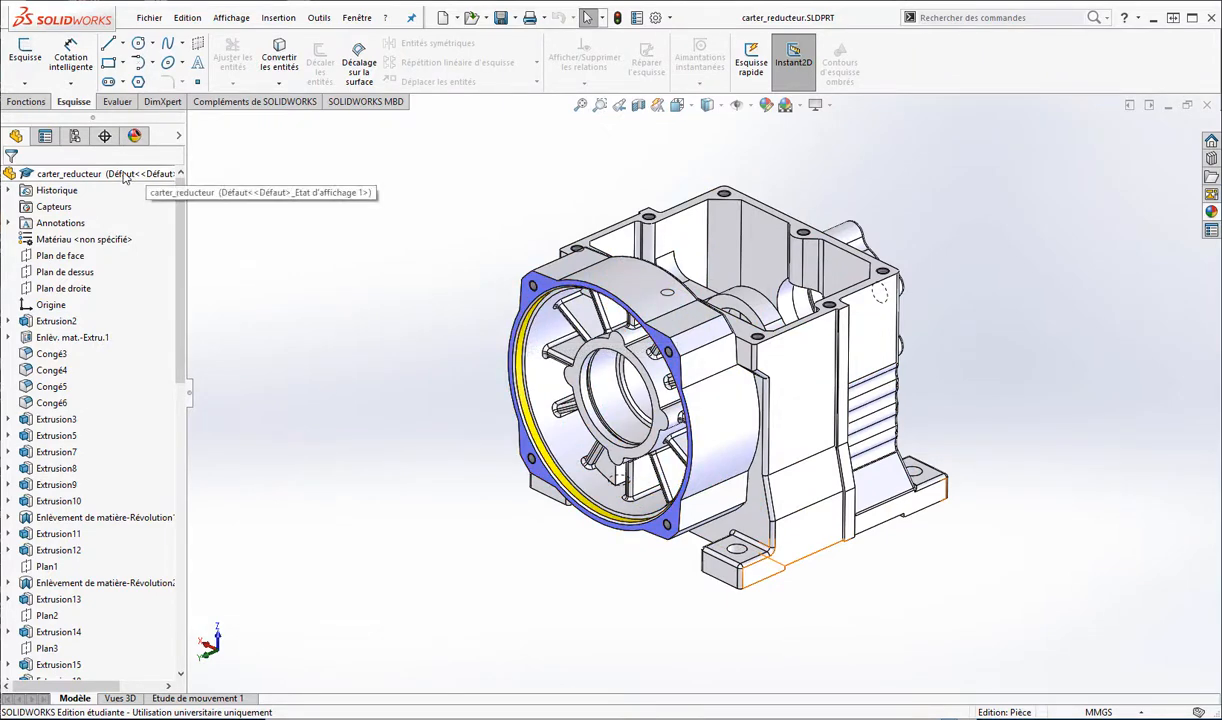
click(148, 18)
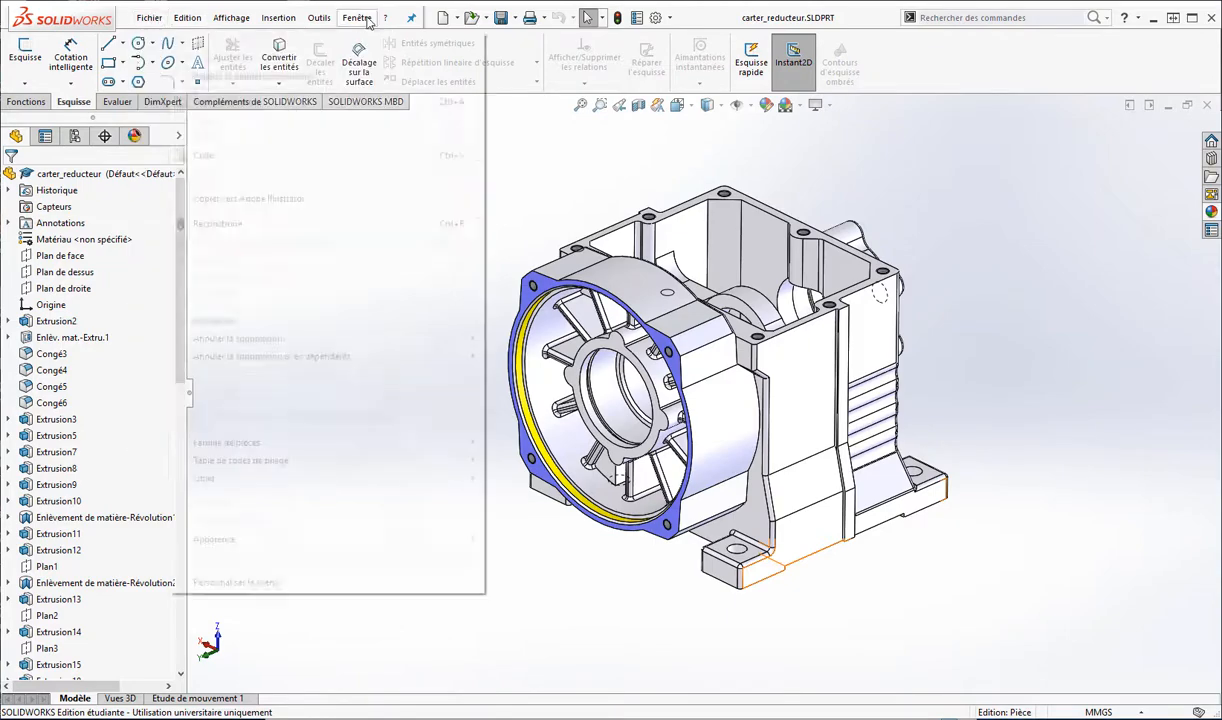
mouse_move(357, 18)
click(412, 199)
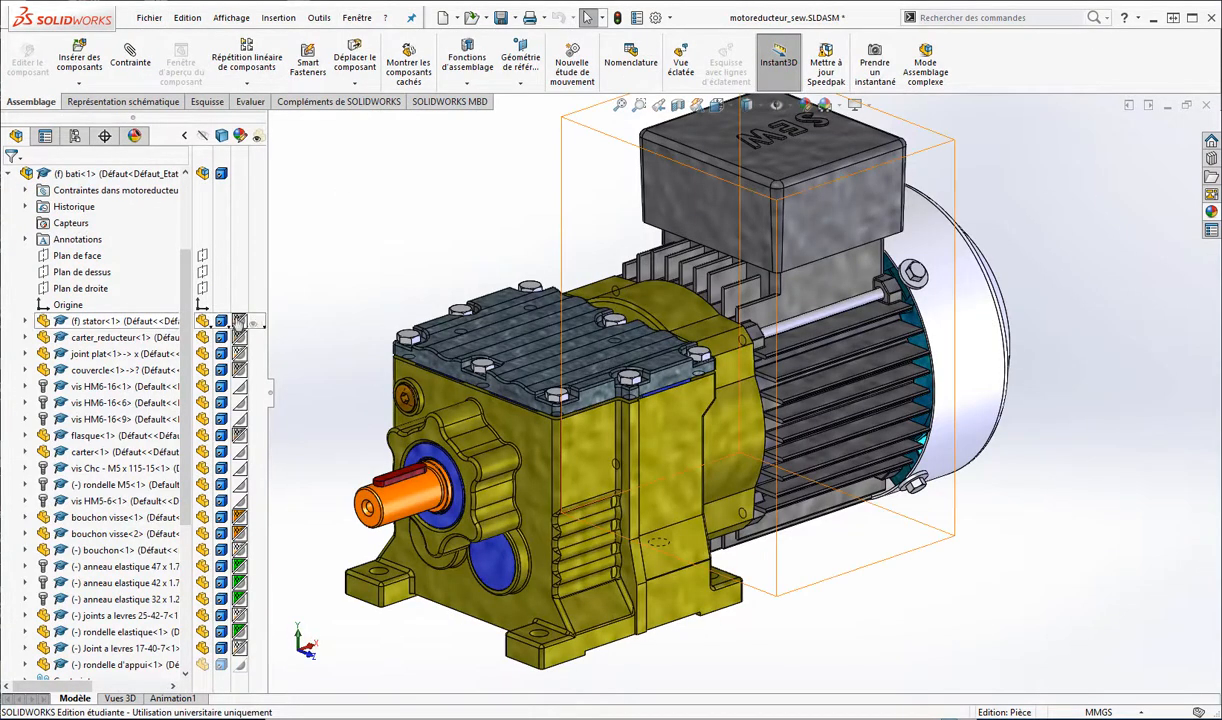
Try to recolour the stator at component level by lowering the red value of its appearance to 106.
mouse_move(238, 321)
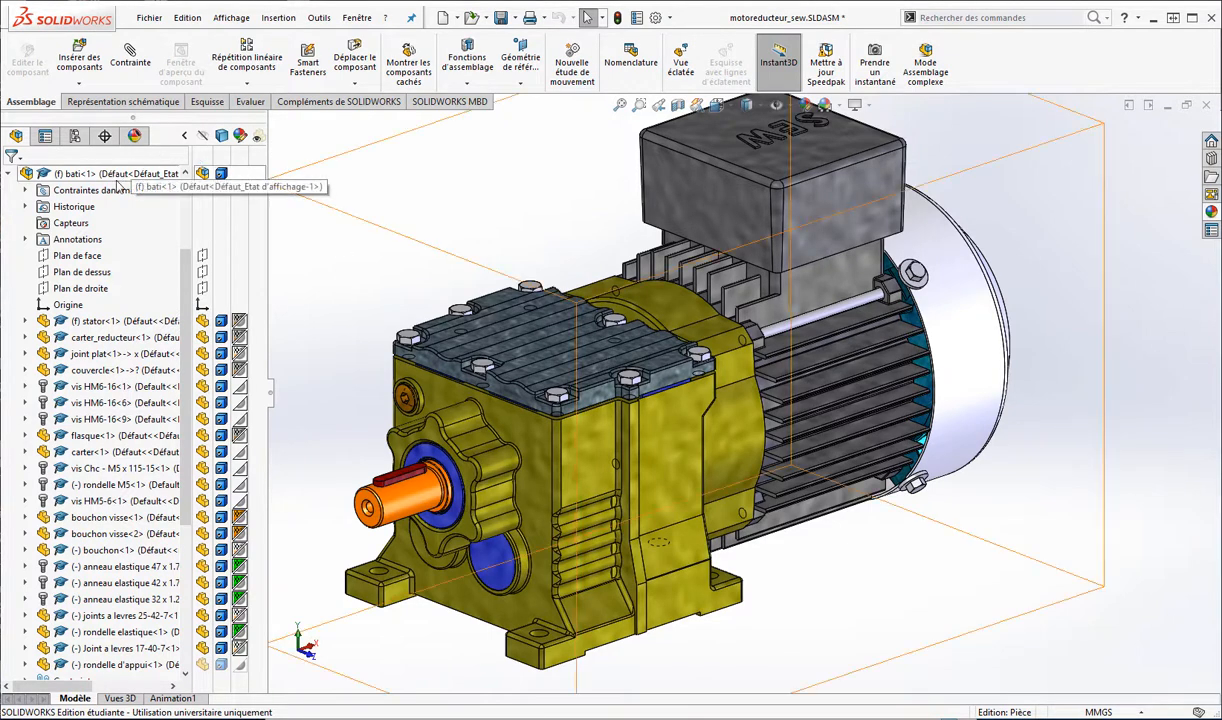
scroll(118, 195, up, 3)
scroll(115, 190, up, 2)
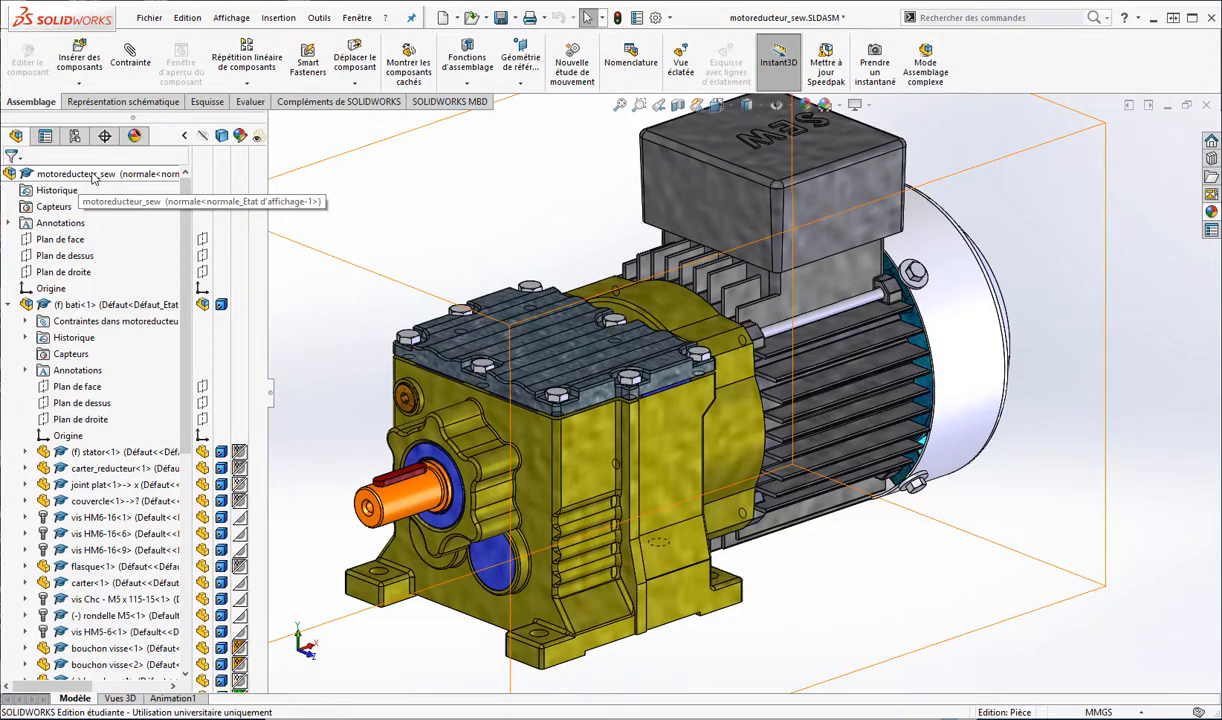
middle_drag(440, 280, 456, 286)
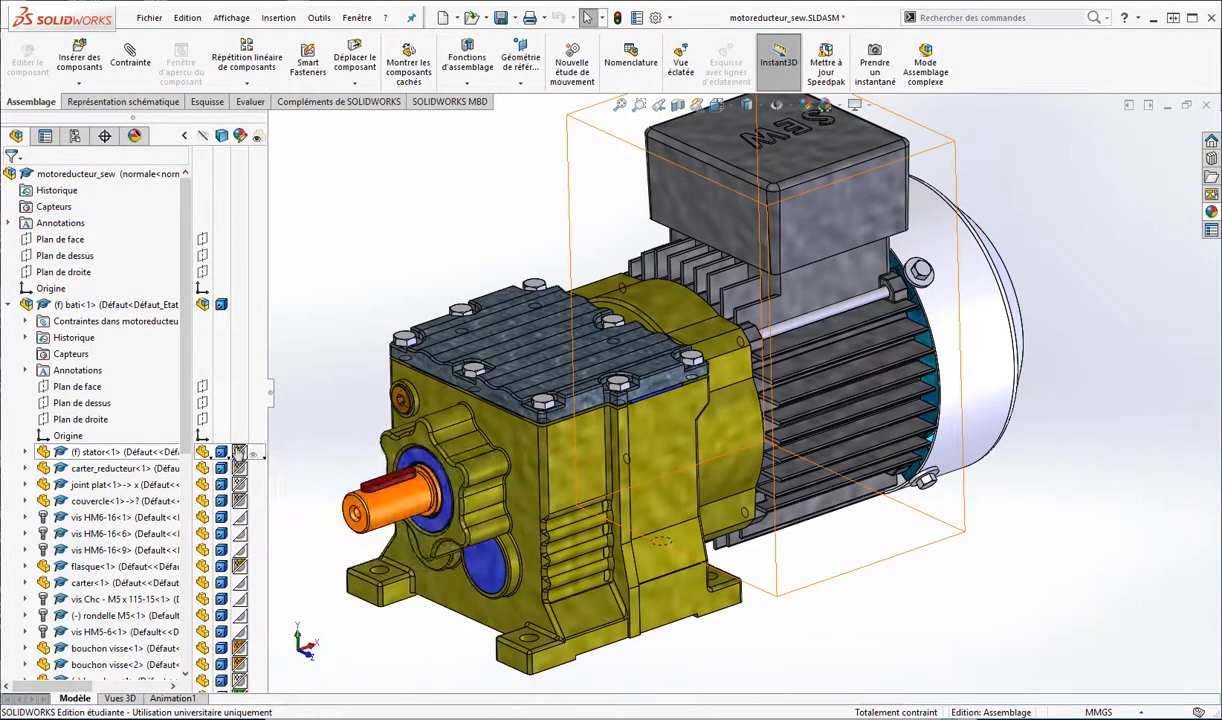
right_click(240, 452)
click(276, 457)
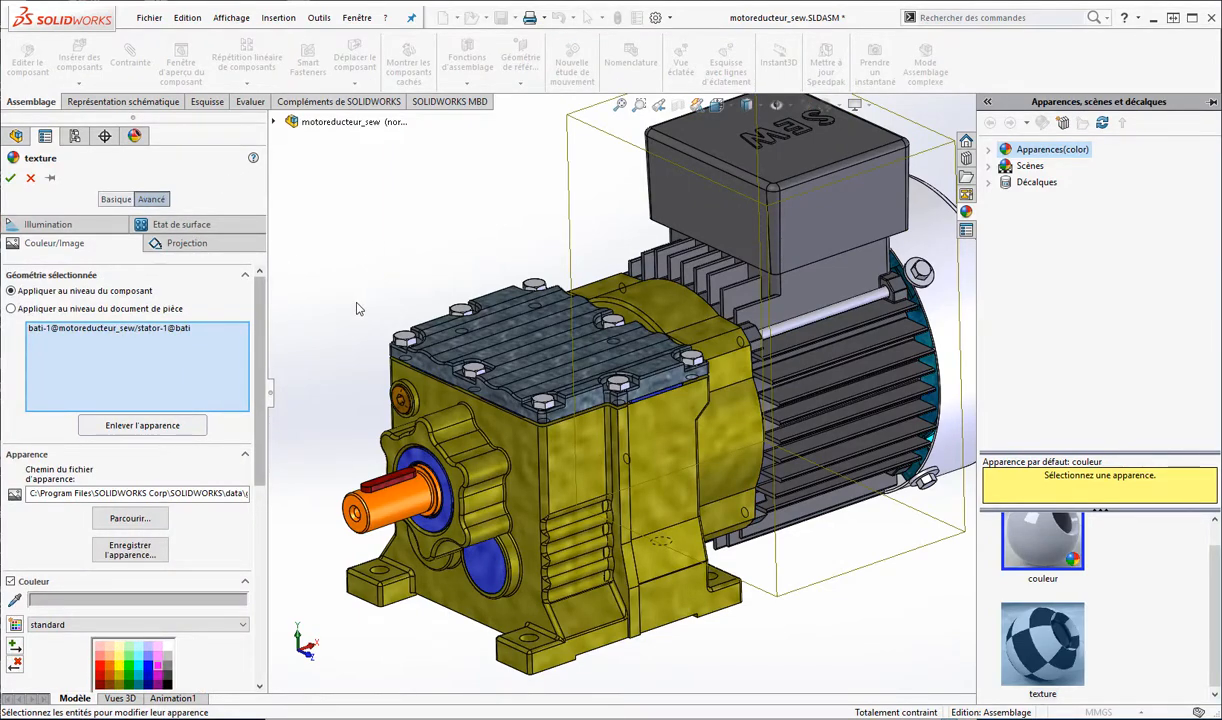
scroll(335, 290, down, 1)
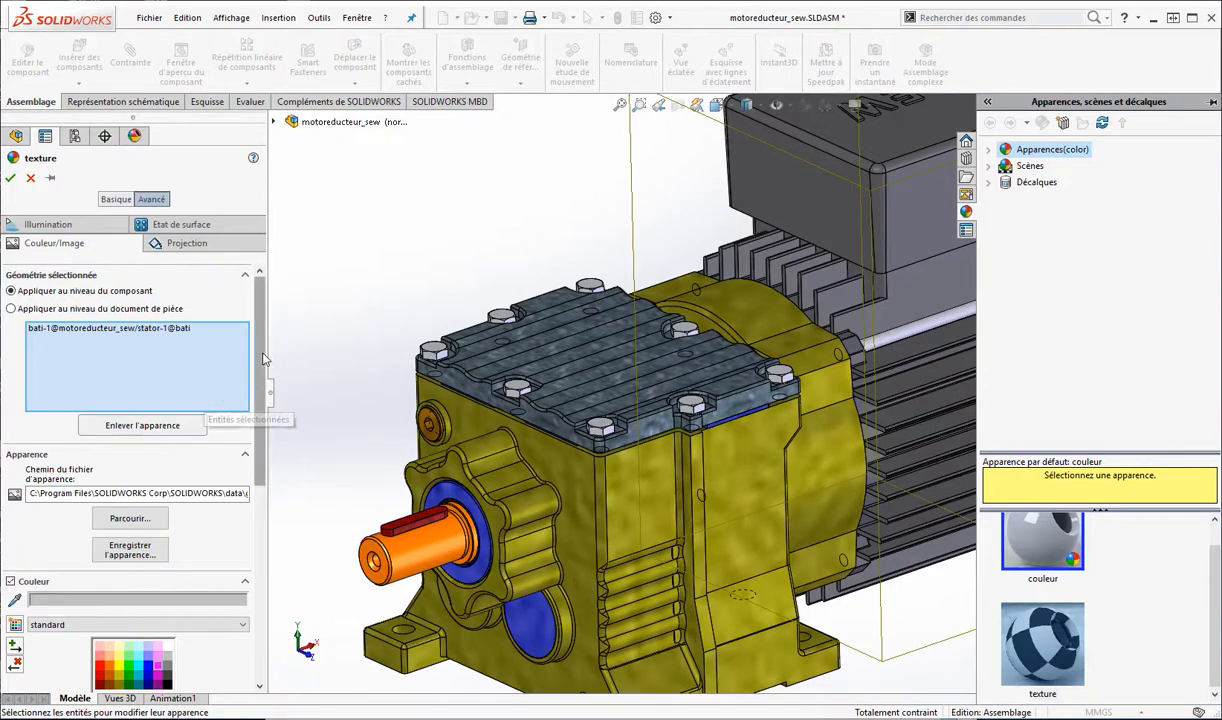
drag(260, 435, 261, 578)
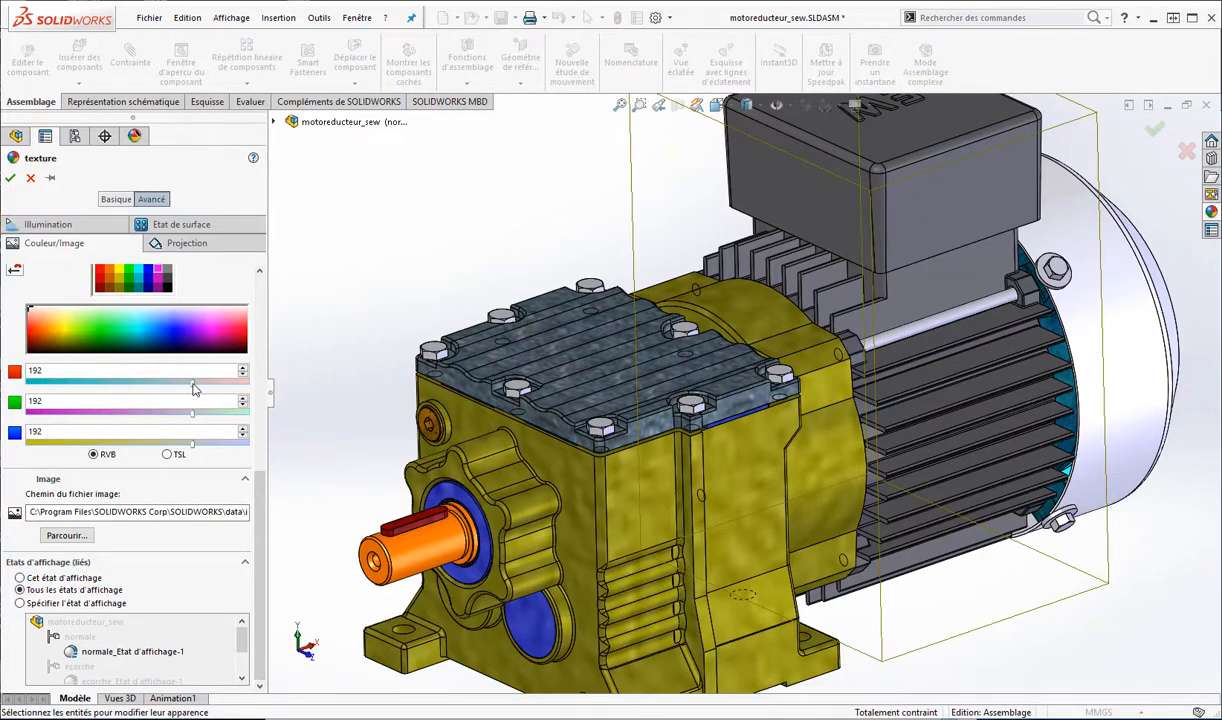
drag(192, 383, 117, 389)
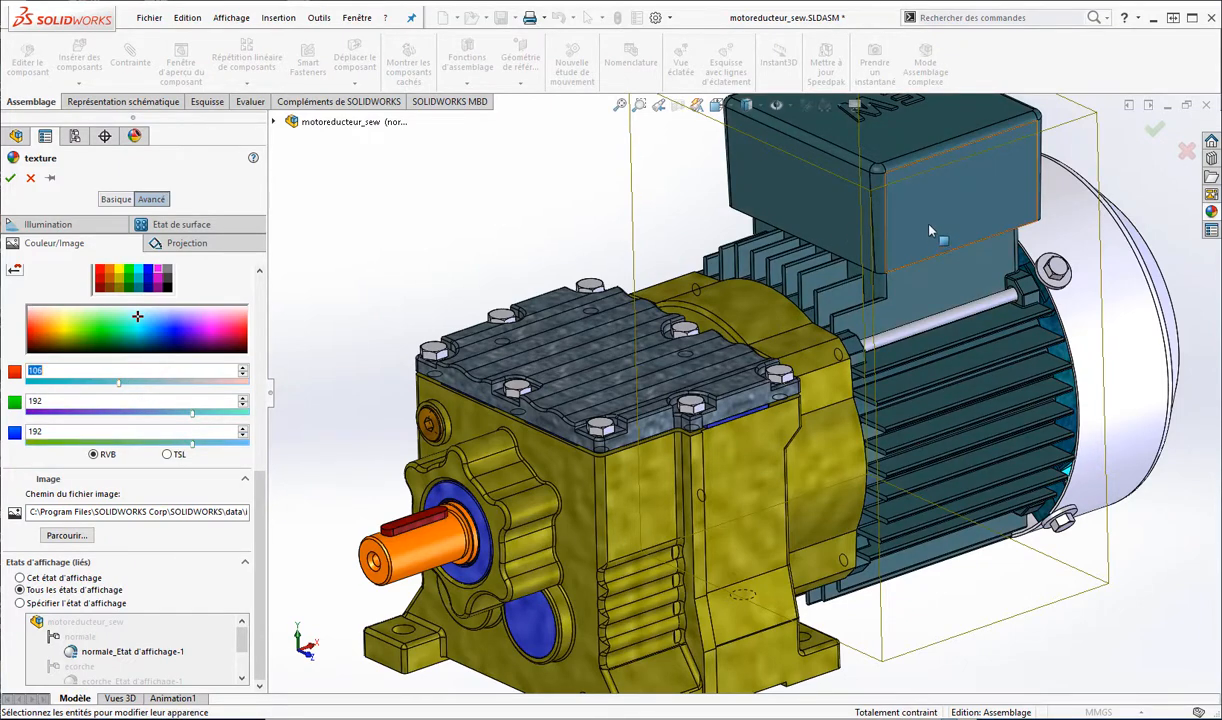
click(11, 177)
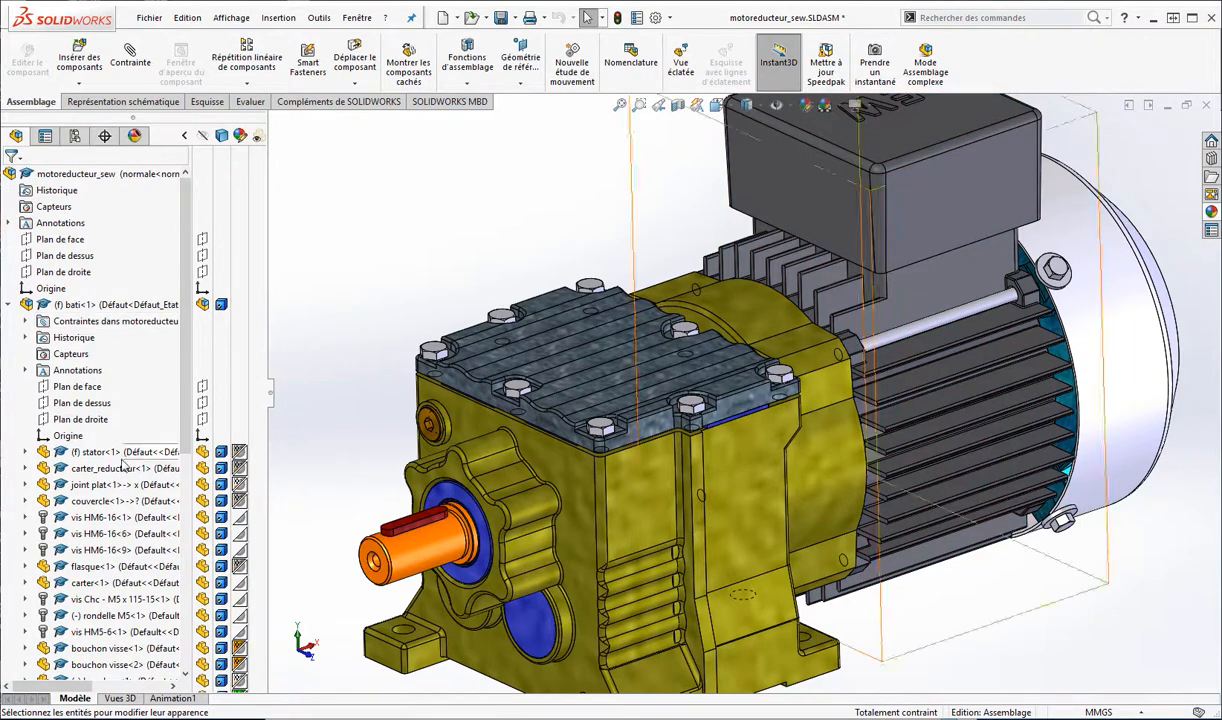
Recolour carter_reducteur at component level by setting its appearance's red value to 70, and rebuild the assembly.
click(239, 468)
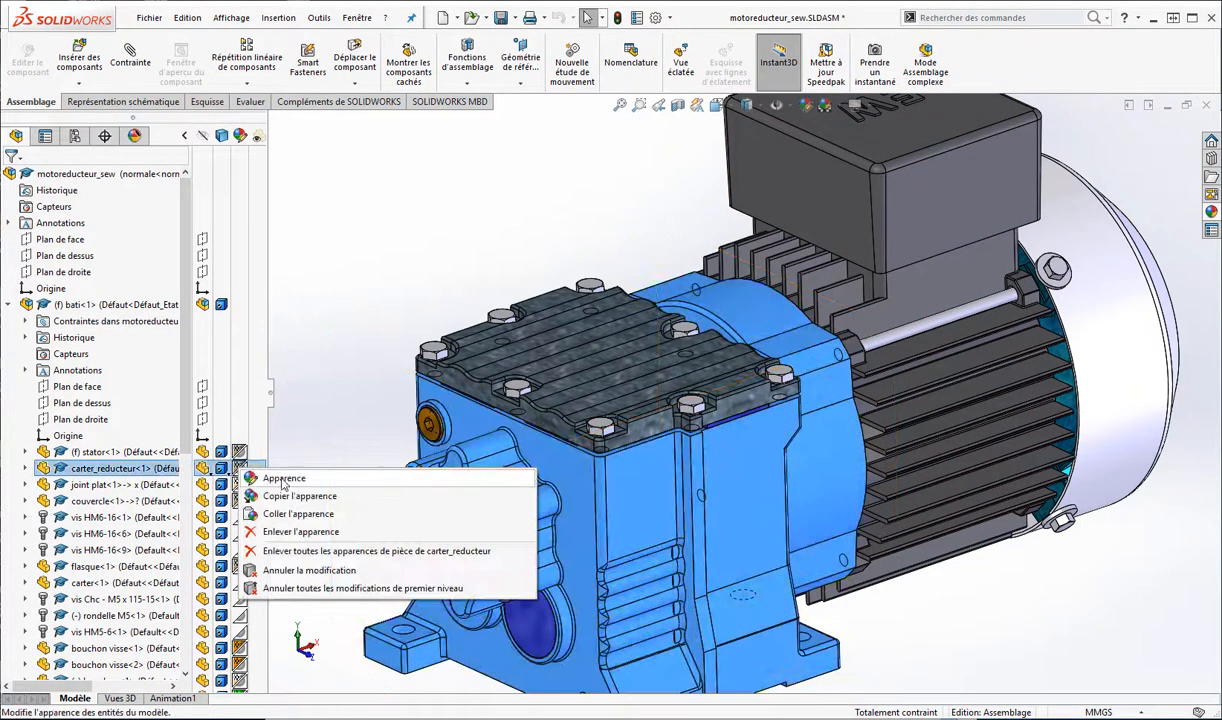
click(283, 480)
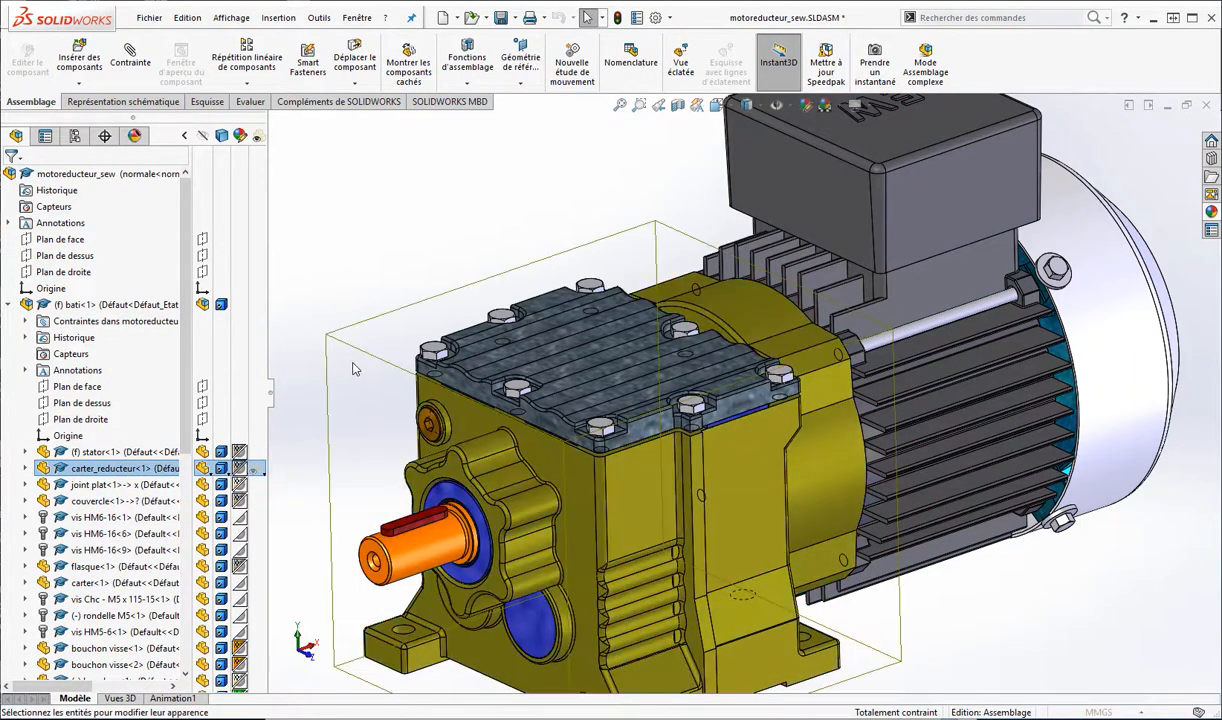
scroll(126, 535, down, 7)
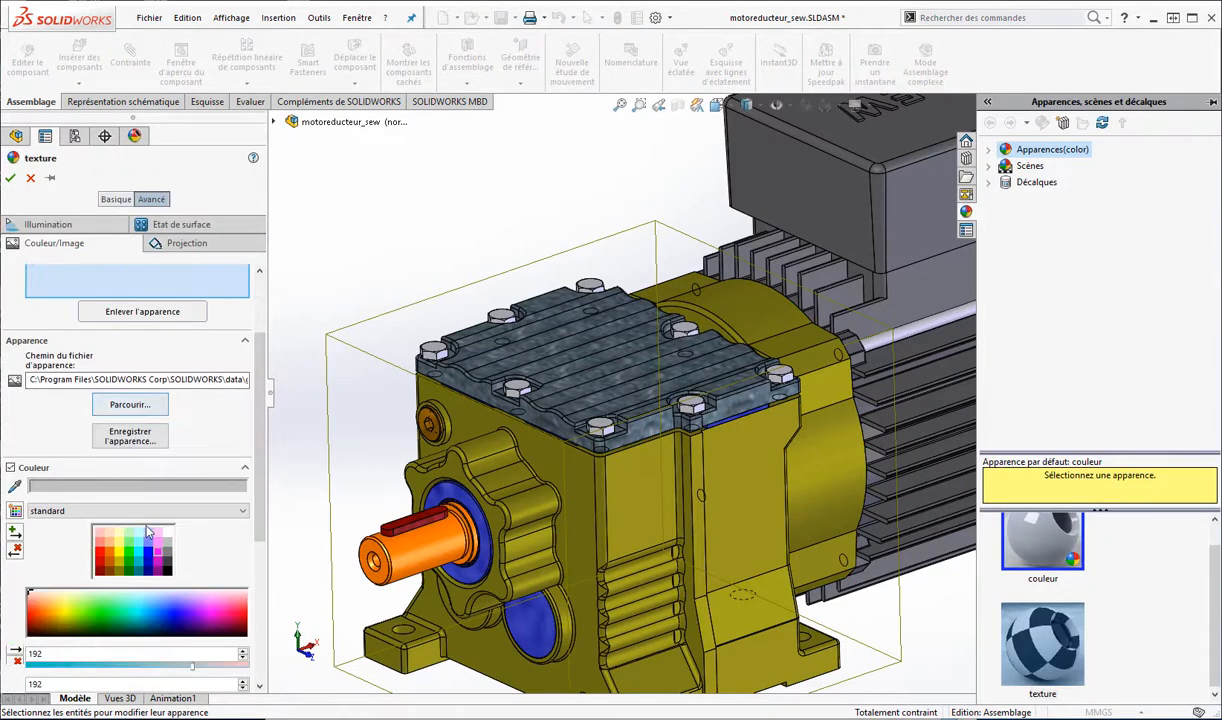
drag(193, 440, 88, 439)
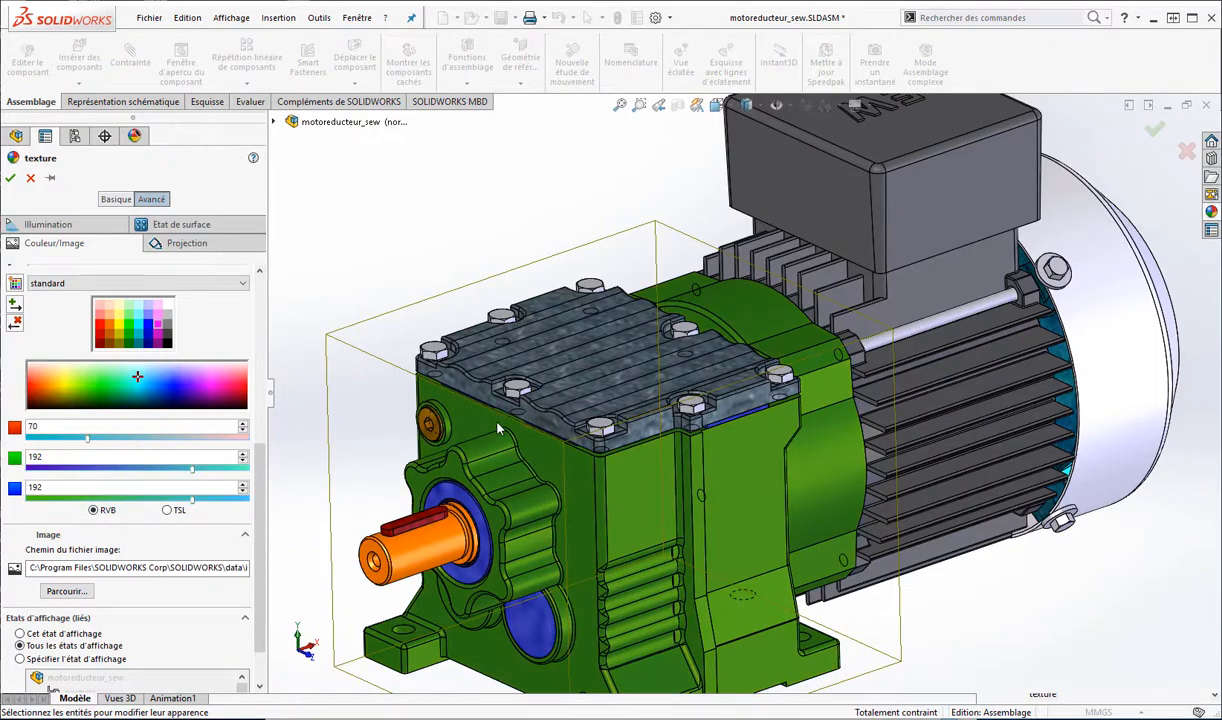
click(10, 177)
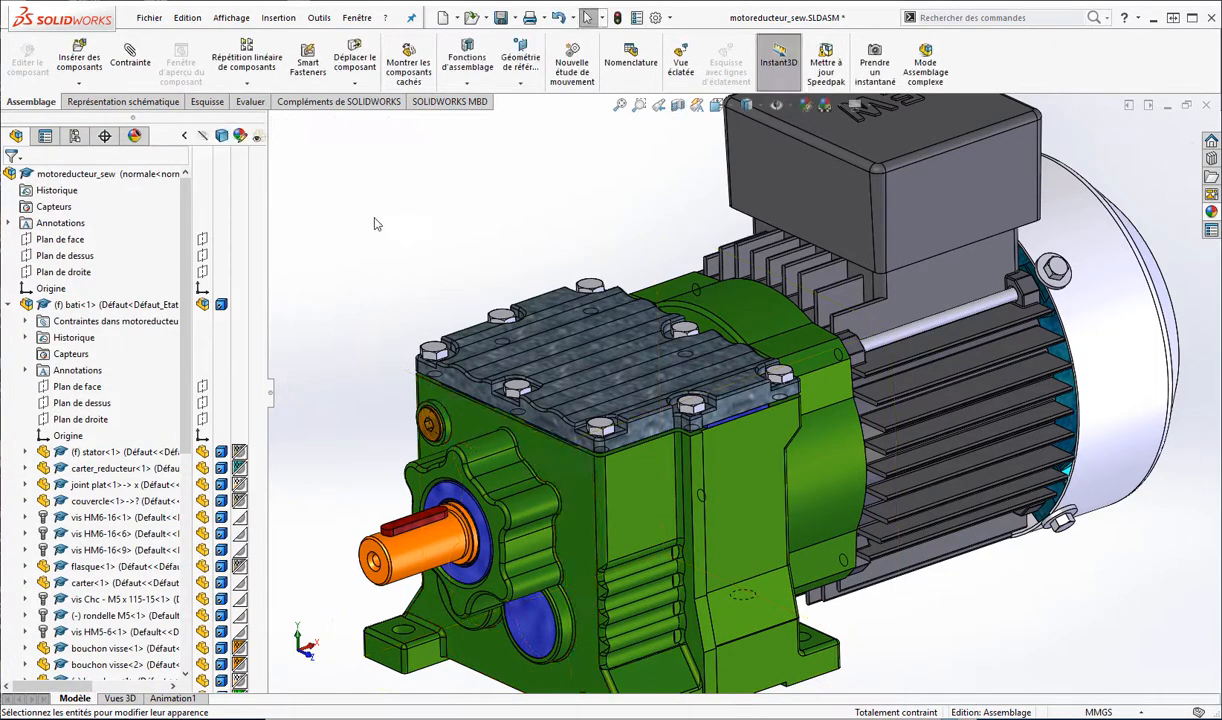
middle_drag(456, 315, 484, 287)
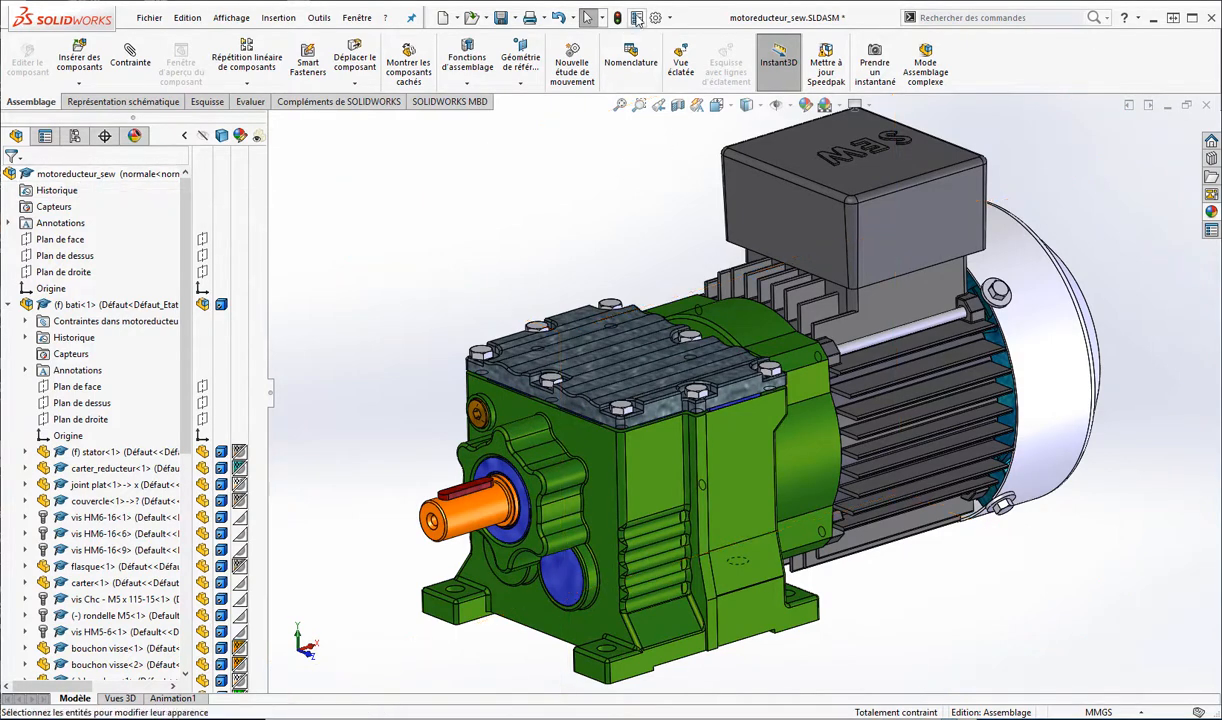
click(618, 20)
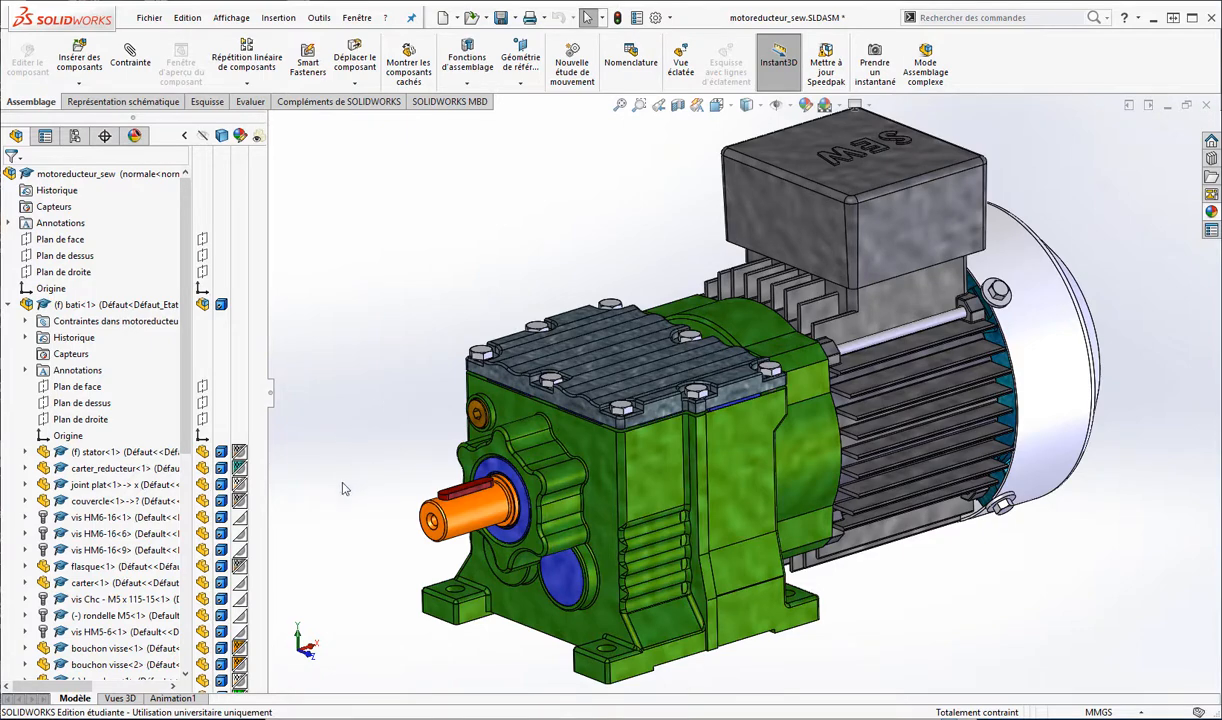
Reopen the carter_reducteur part file to check its own colour, and switch back to the assembly window.
click(100, 468)
click(98, 447)
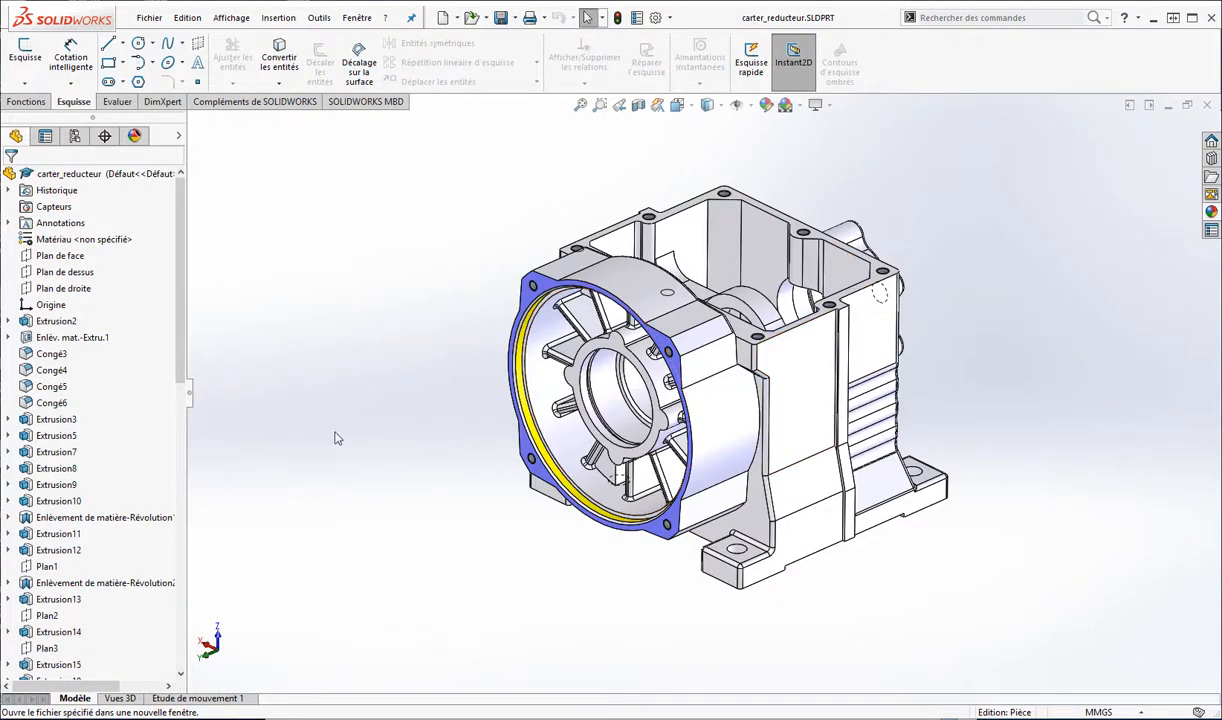
click(357, 17)
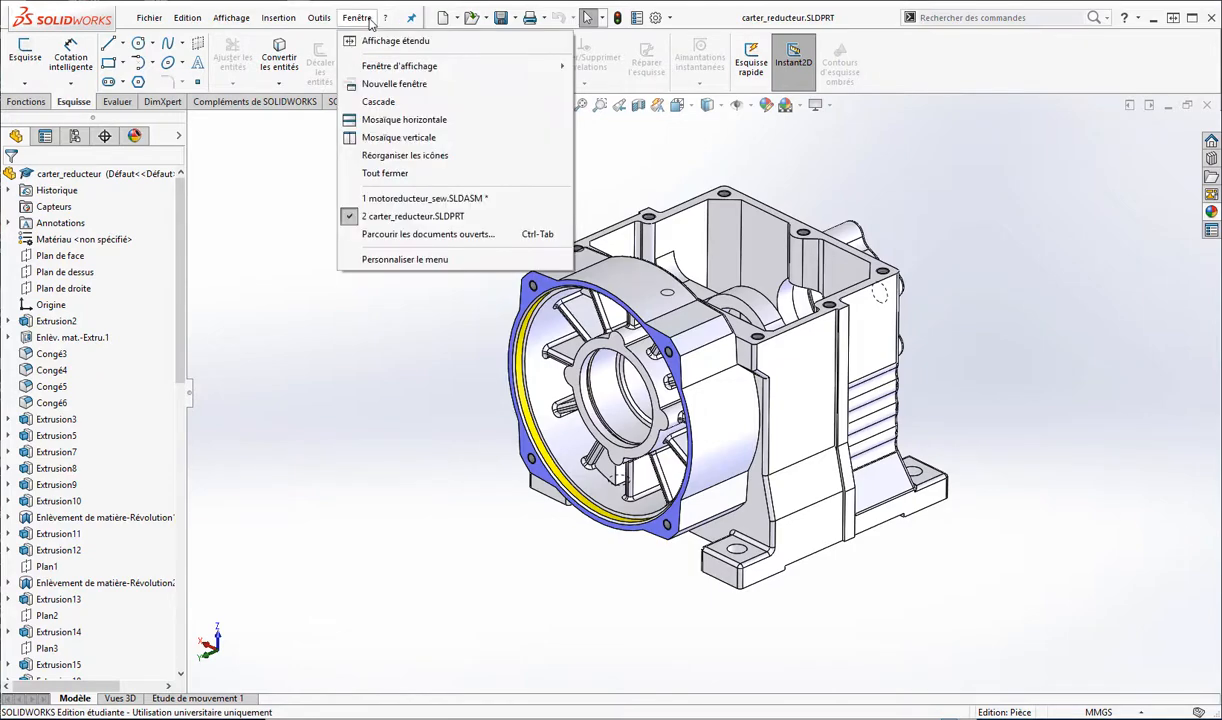
click(412, 198)
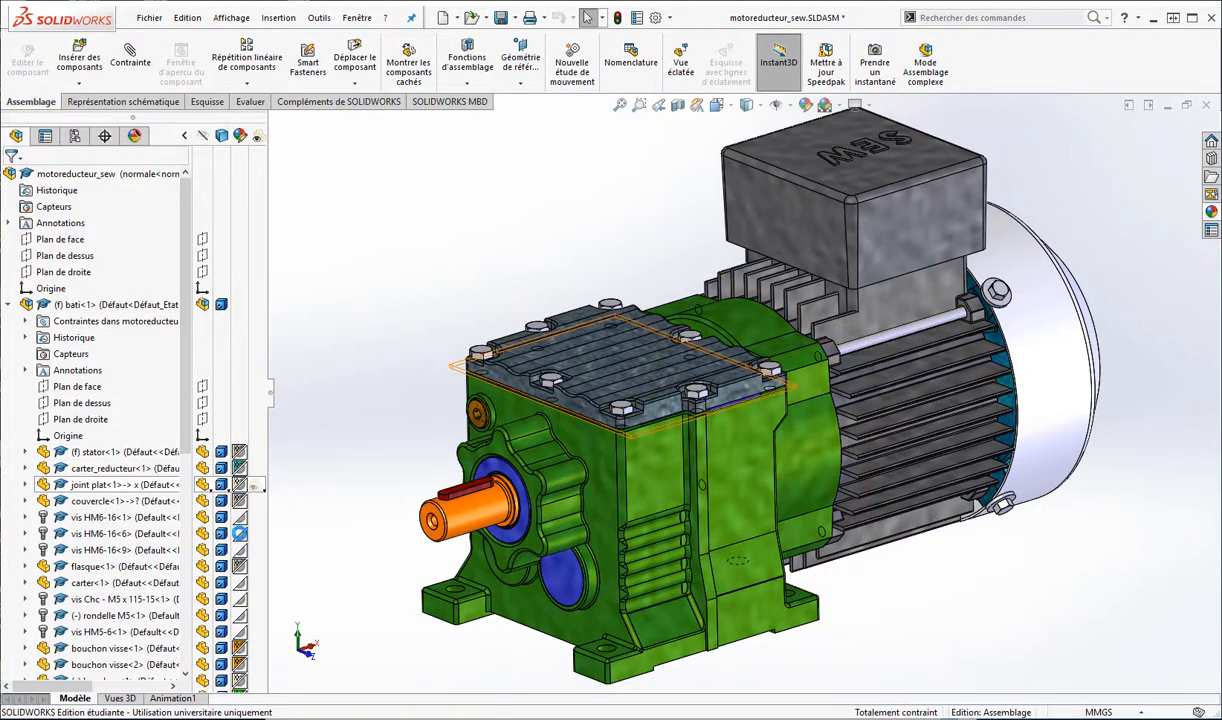
Collapse bati and apply a red appearance (RGB 255, 0, 0) to the whole subassembly at component level in all display states.
click(97, 305)
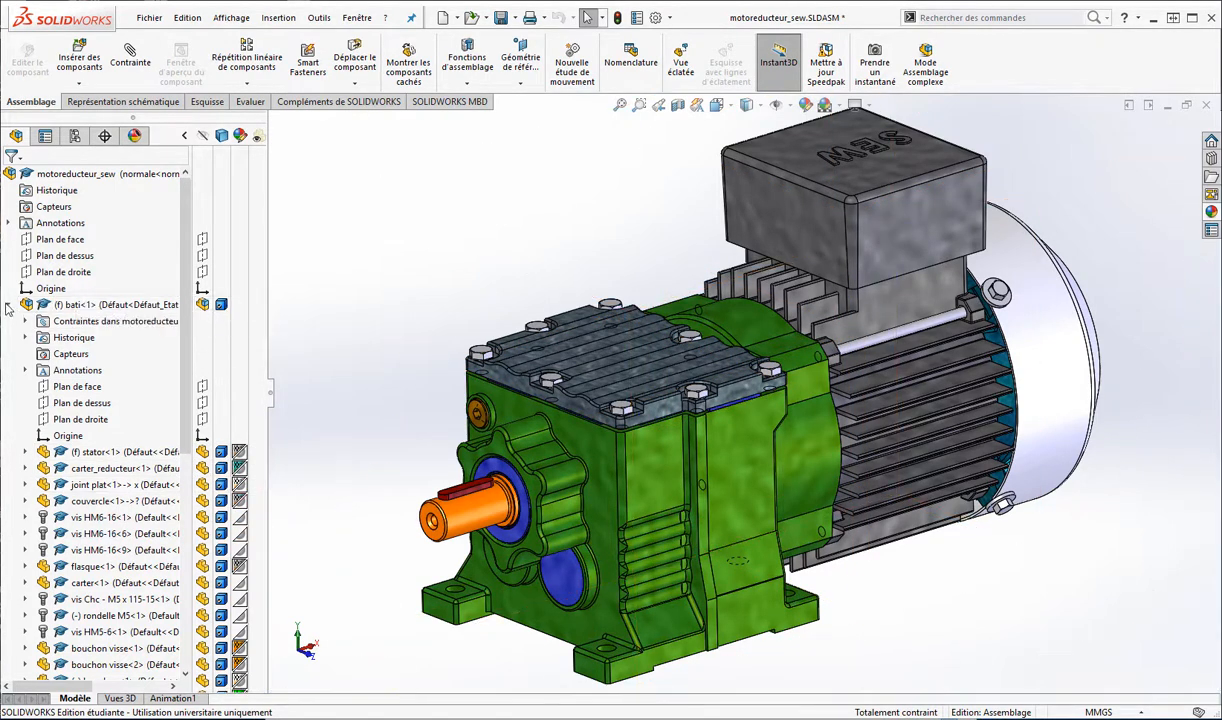
click(8, 304)
click(86, 300)
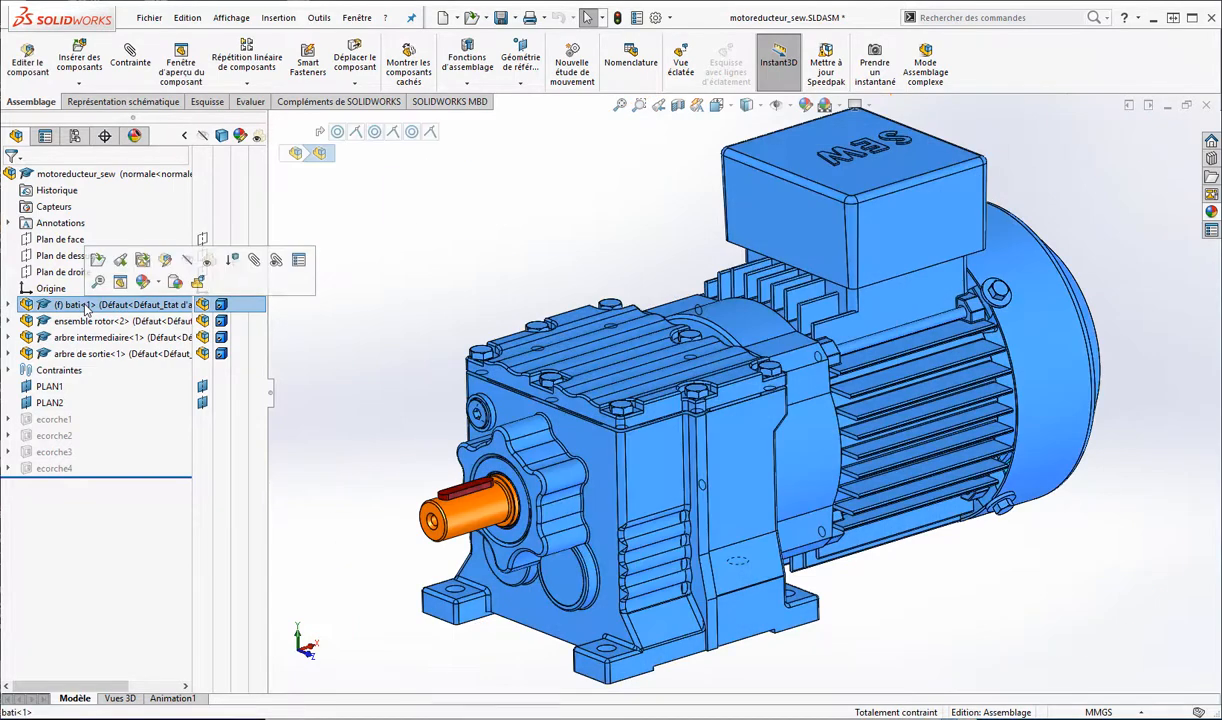
click(240, 305)
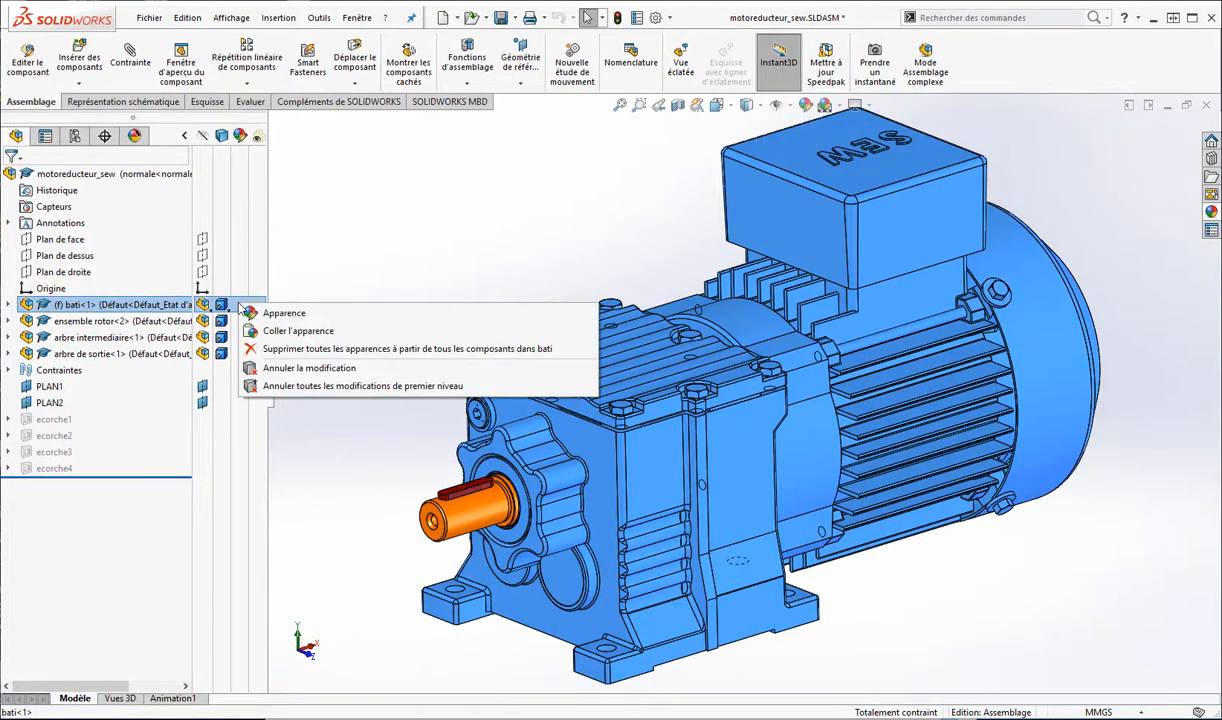
click(267, 313)
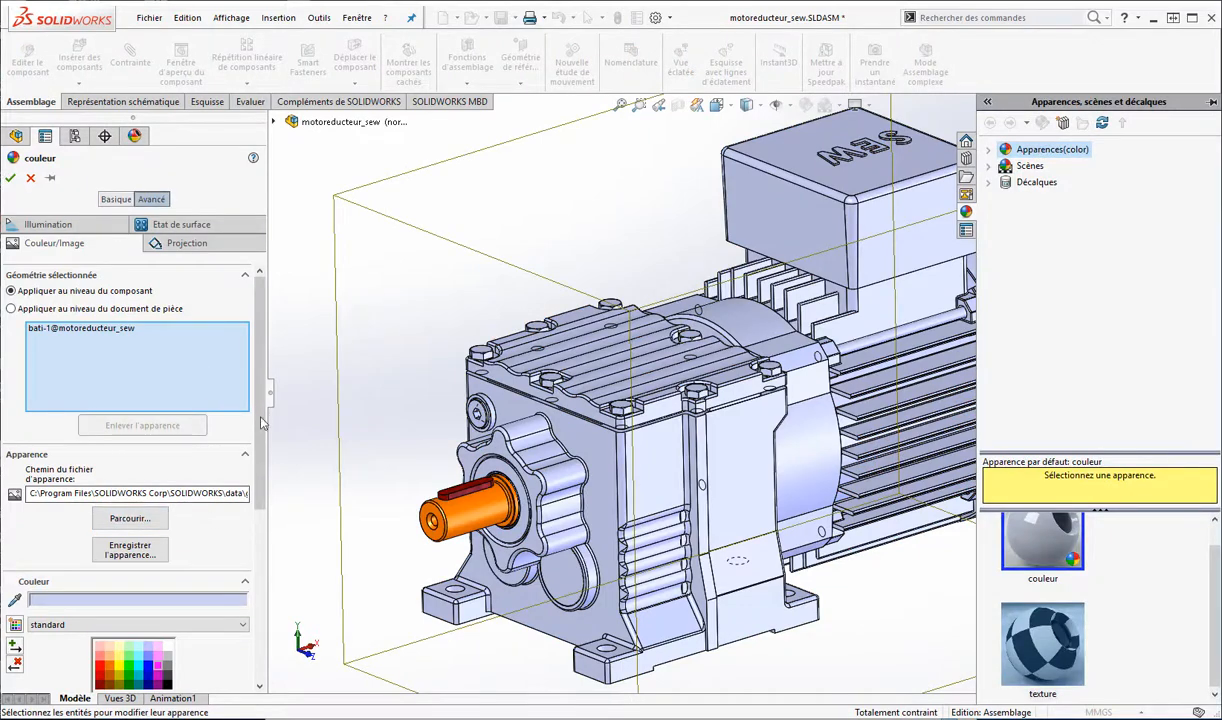
scroll(258, 540, down, 3)
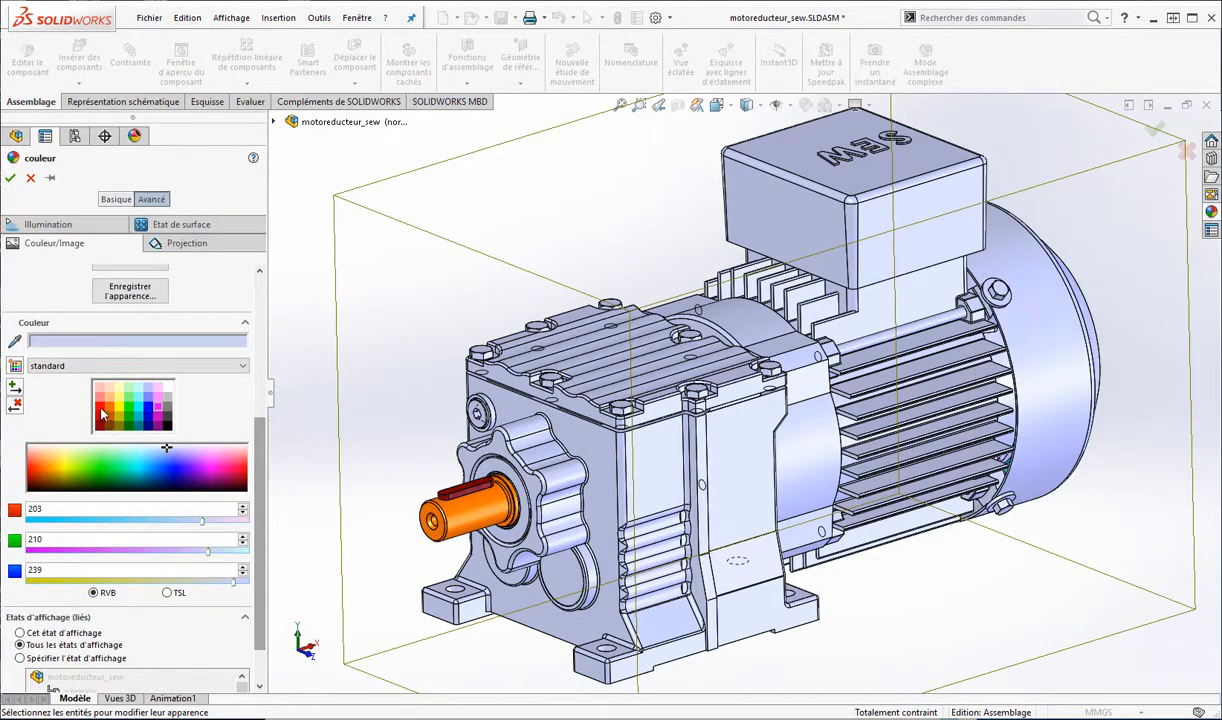
click(101, 414)
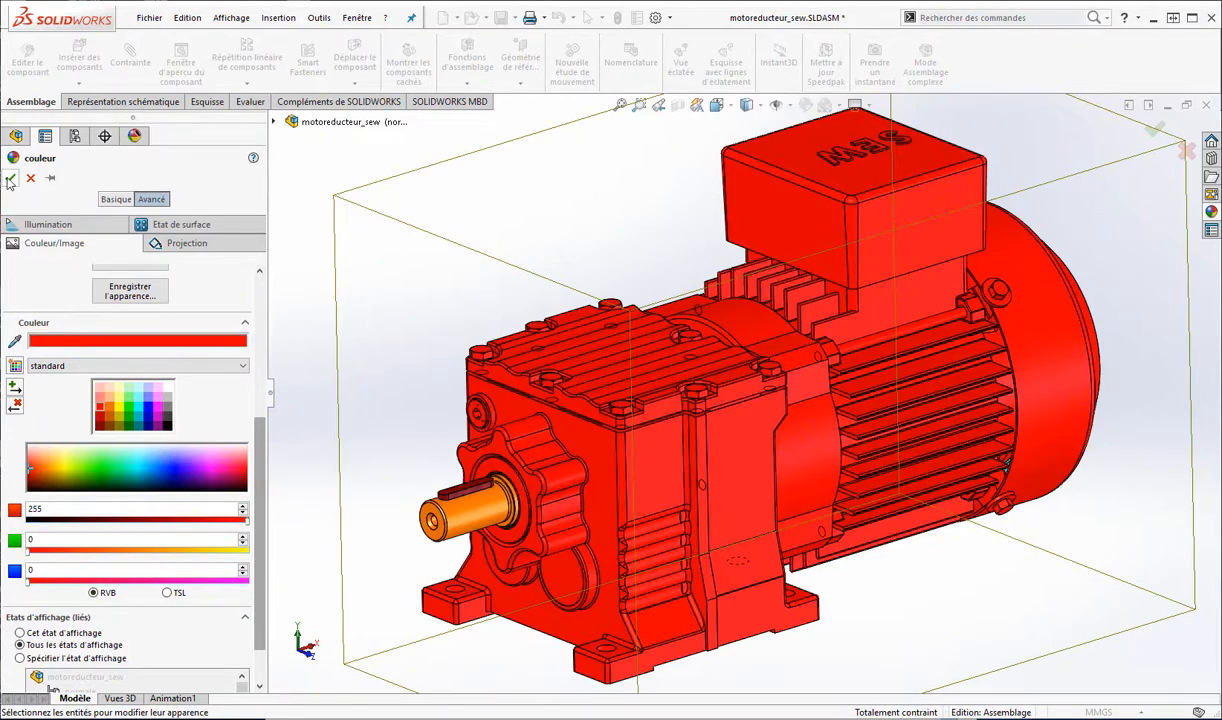
click(10, 179)
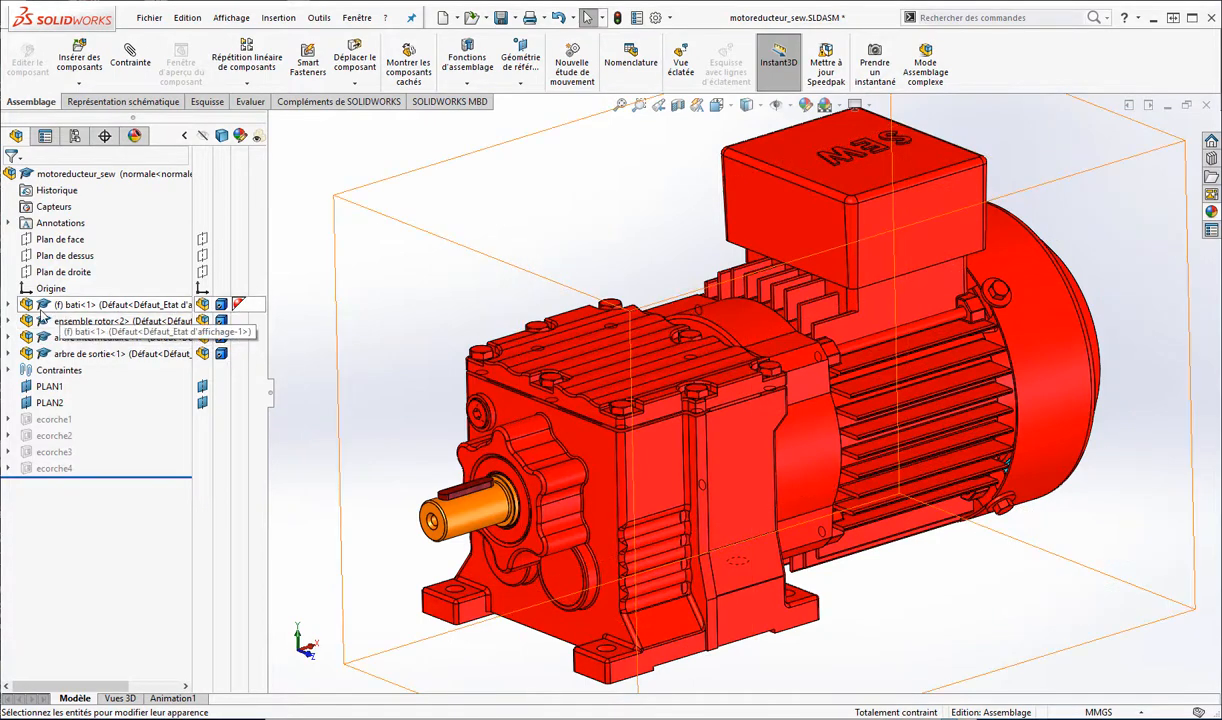
Expand bati to examine the component and part appearances of its children in the display pane, and collapse it again.
click(8, 304)
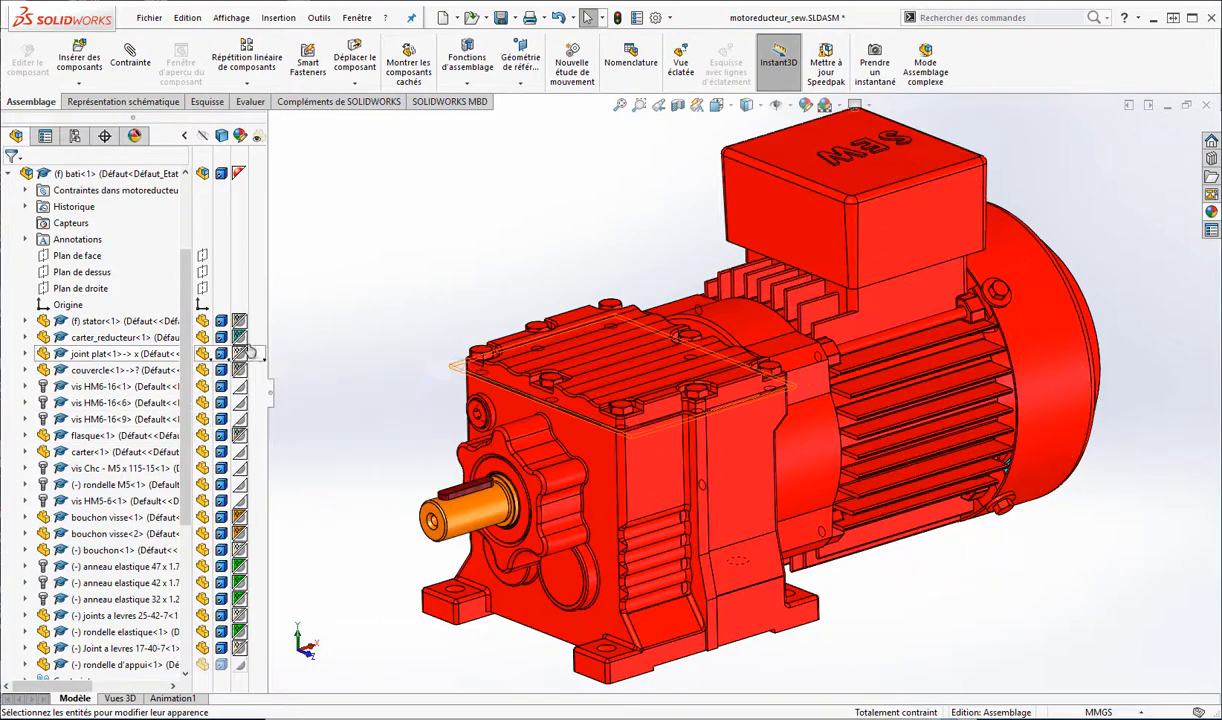
mouse_move(240, 337)
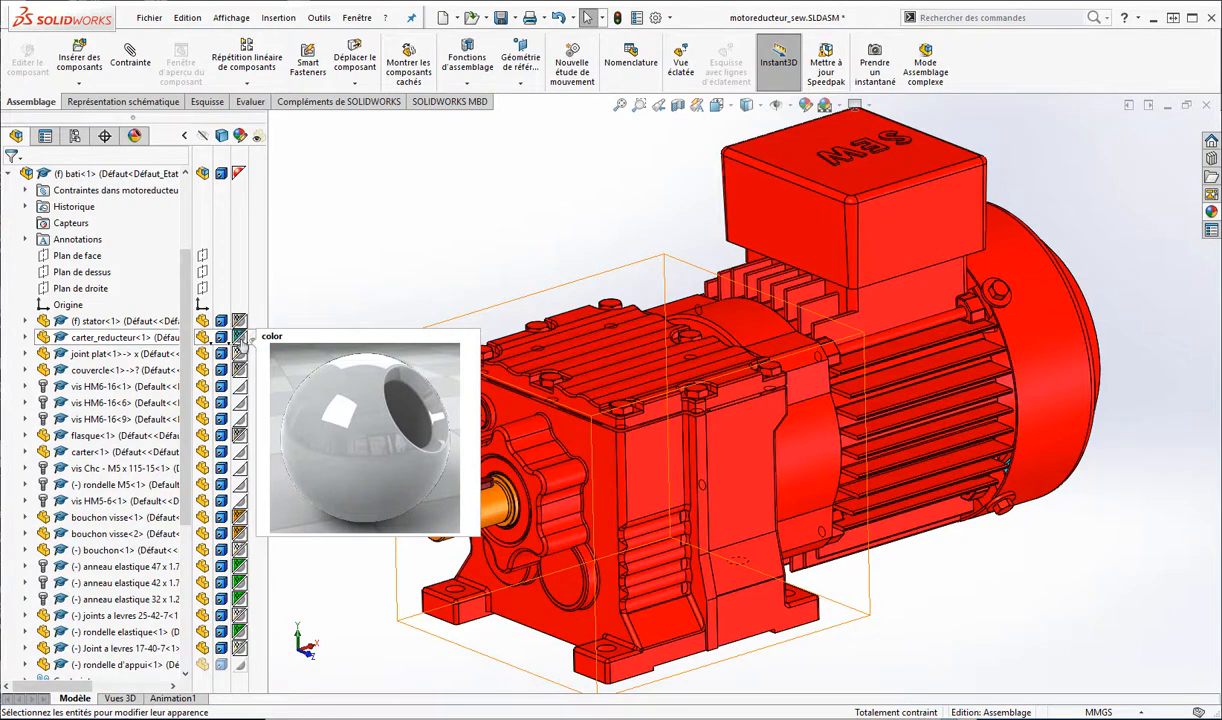
middle_drag(425, 278, 436, 286)
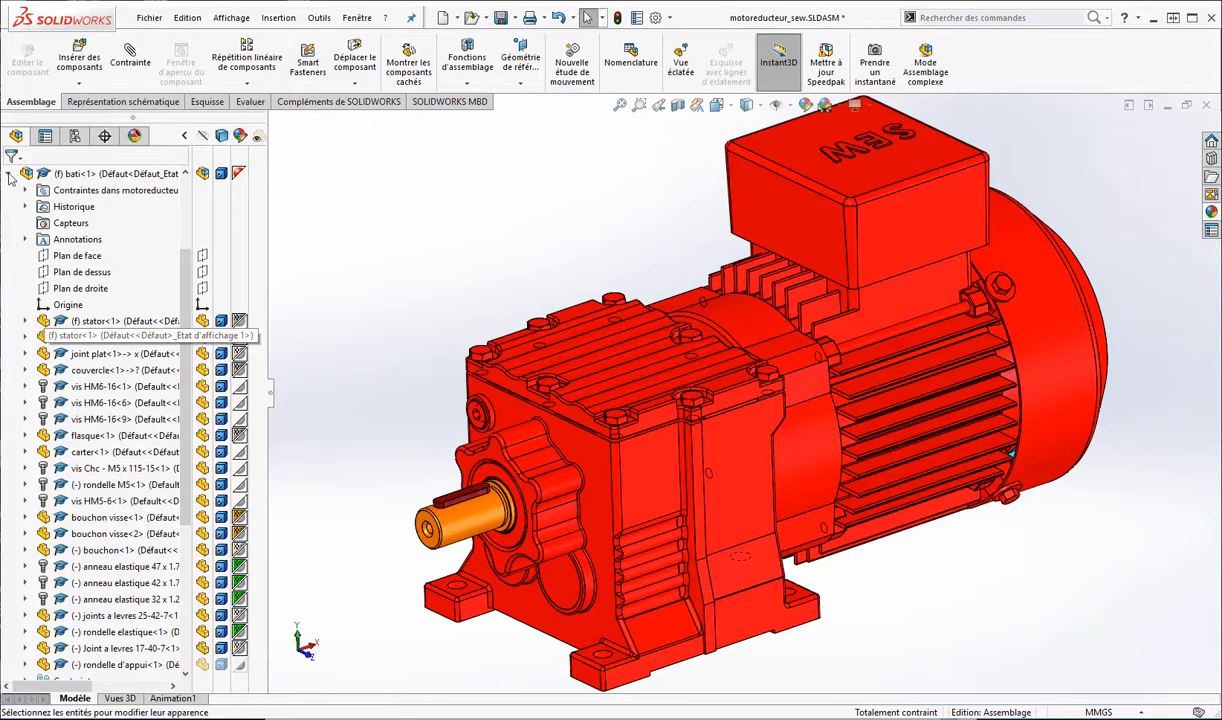
click(9, 175)
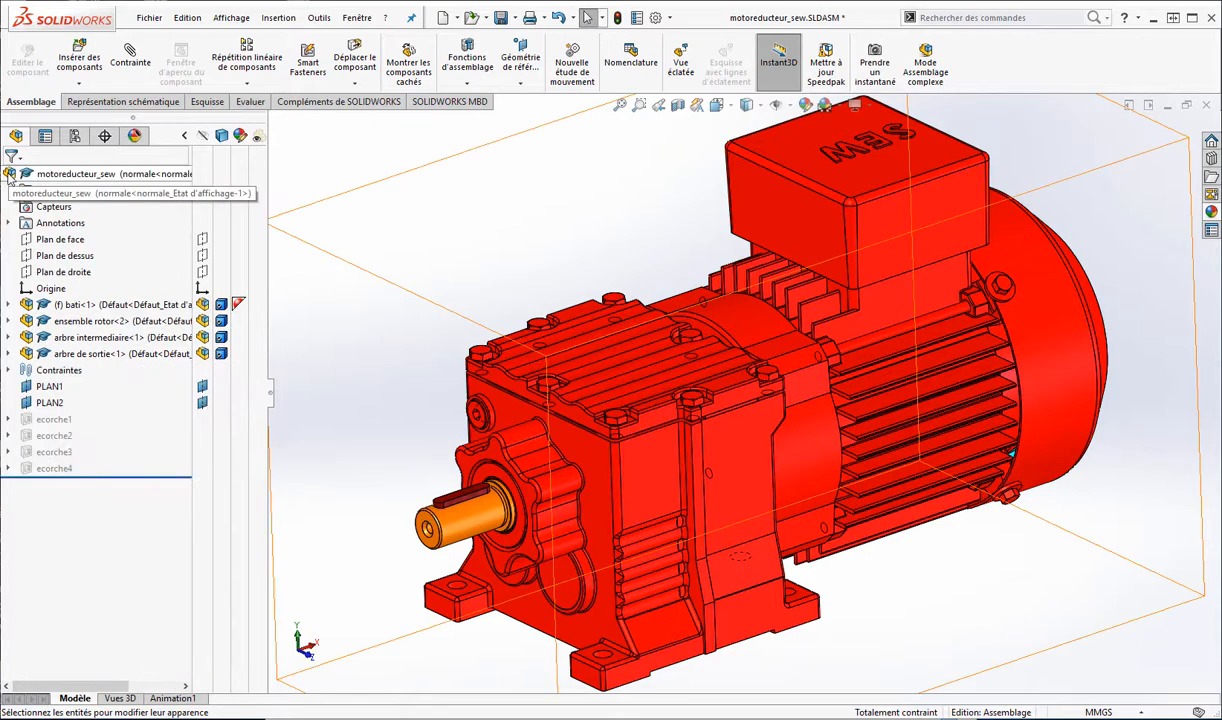
Remove the red appearance applied to the bati subassembly.
click(240, 305)
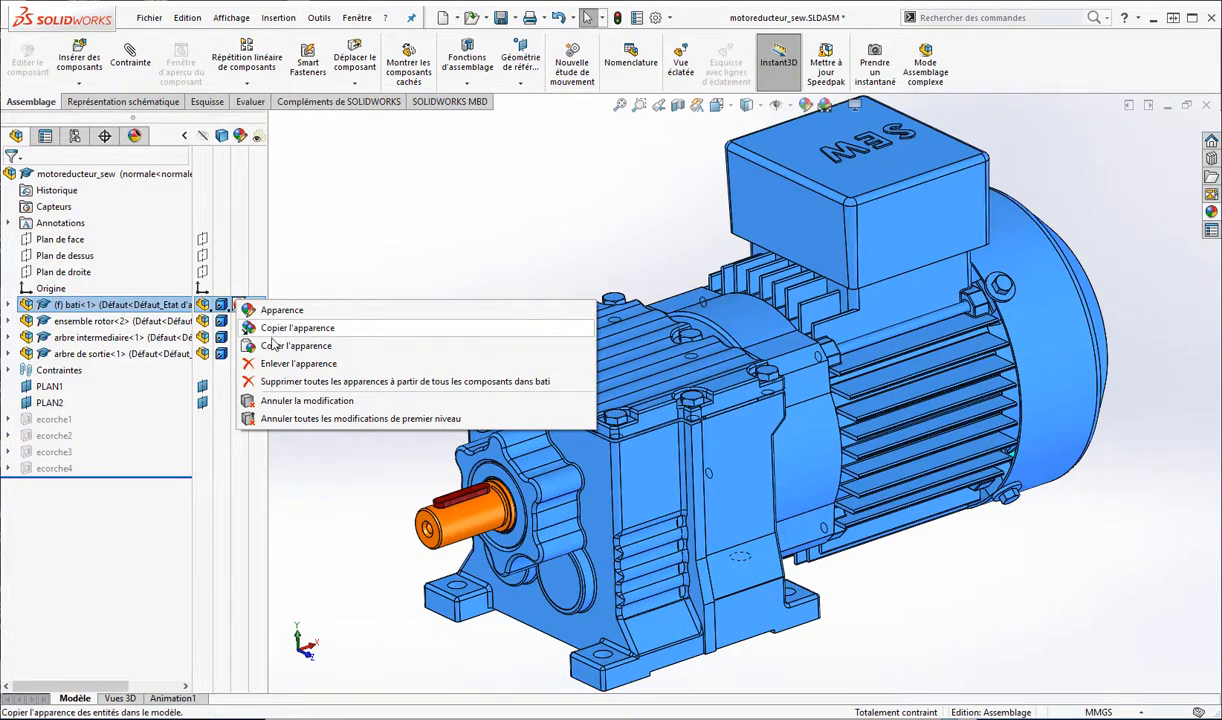
click(290, 381)
middle_drag(410, 314, 416, 313)
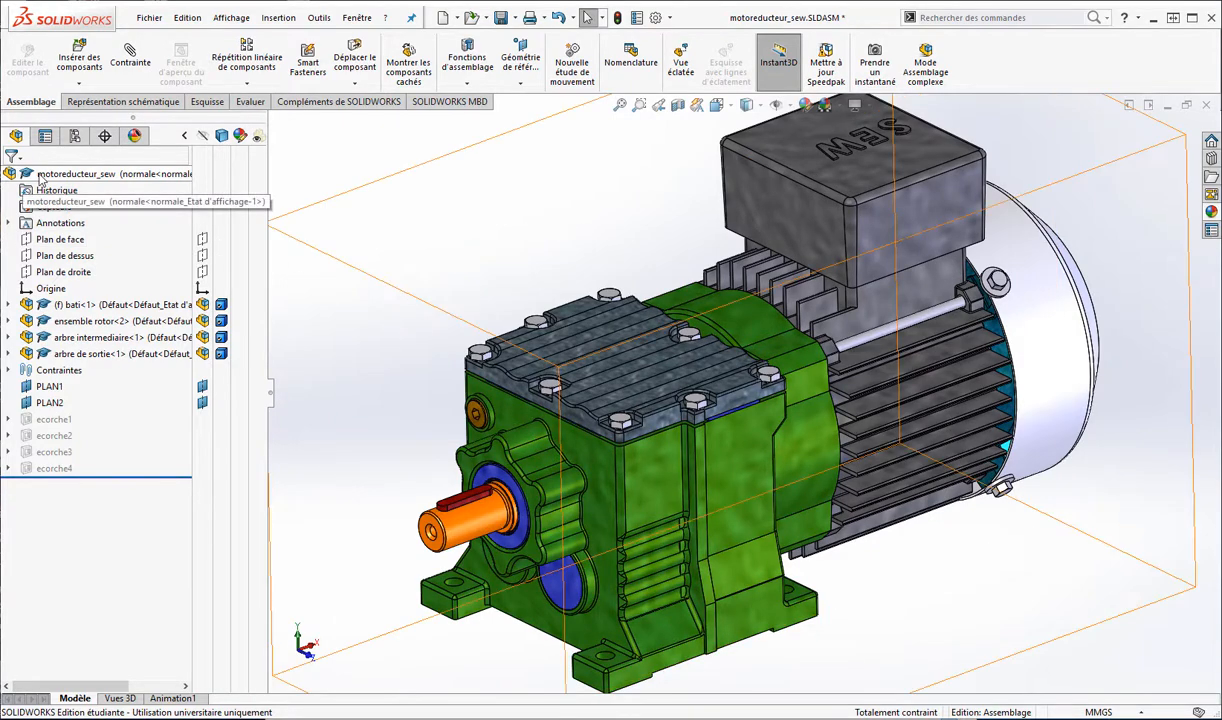
Apply a light cyan appearance to the whole motoreducteur_sew assembly at component level in all display states.
click(128, 177)
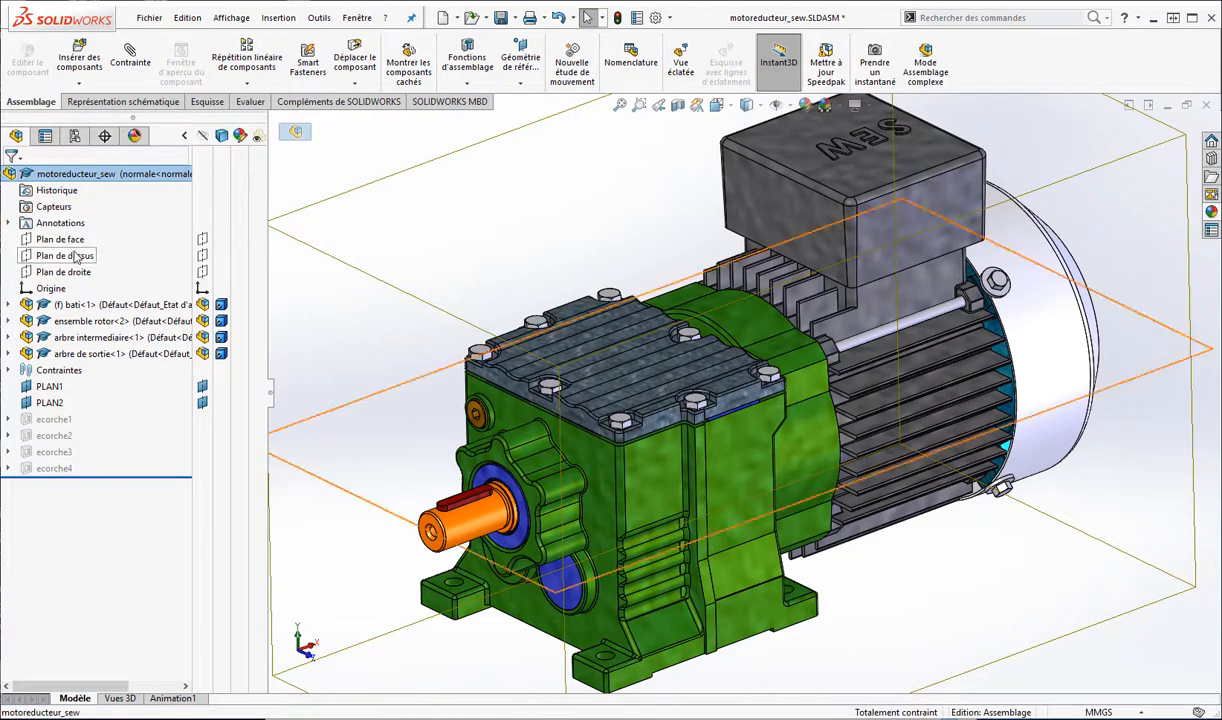
click(240, 178)
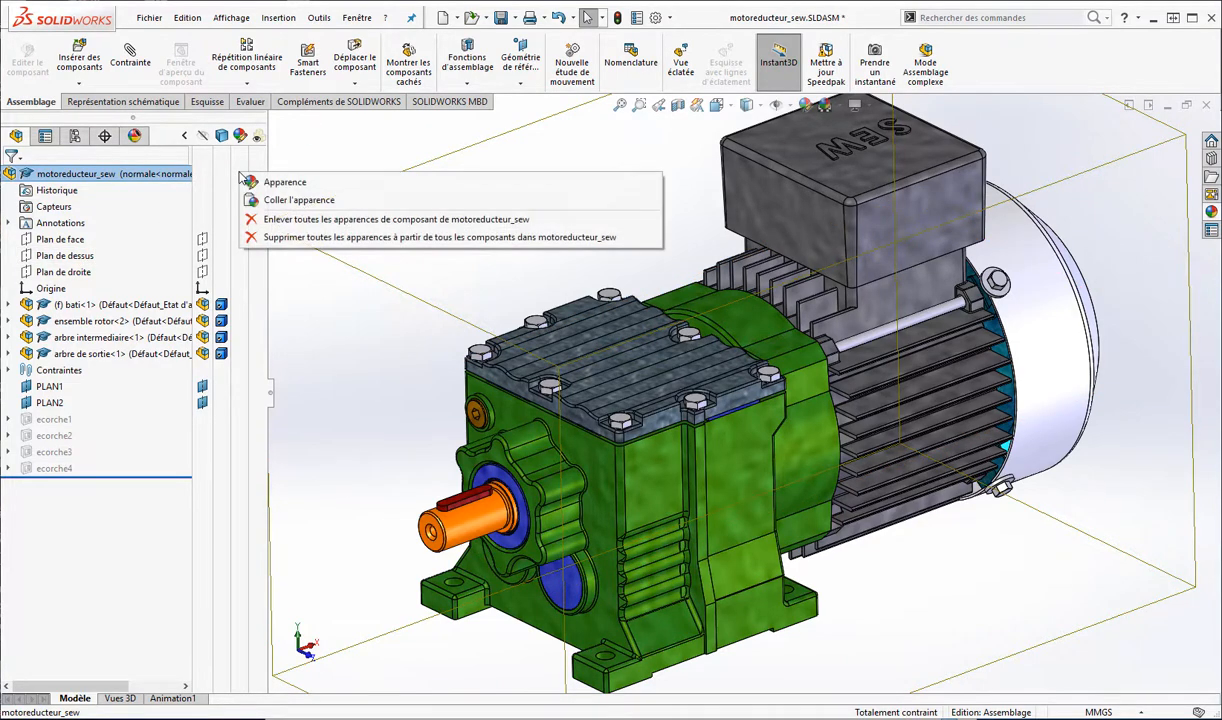
click(285, 182)
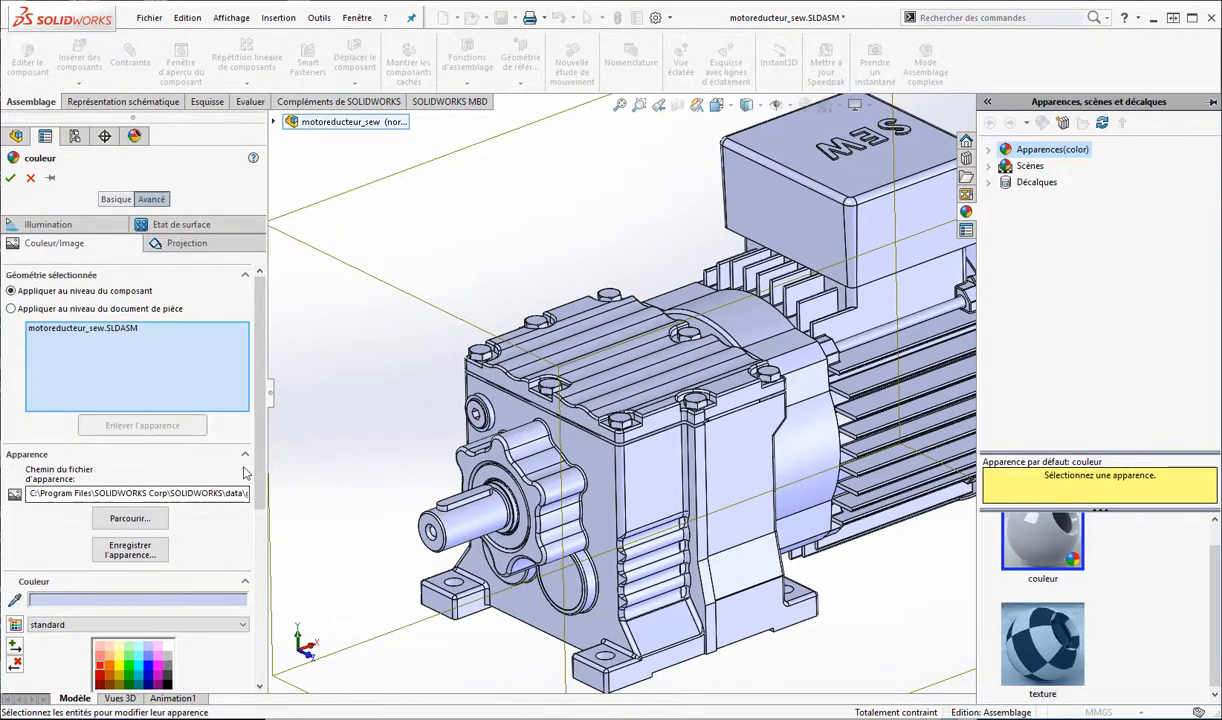
drag(259, 478, 257, 700)
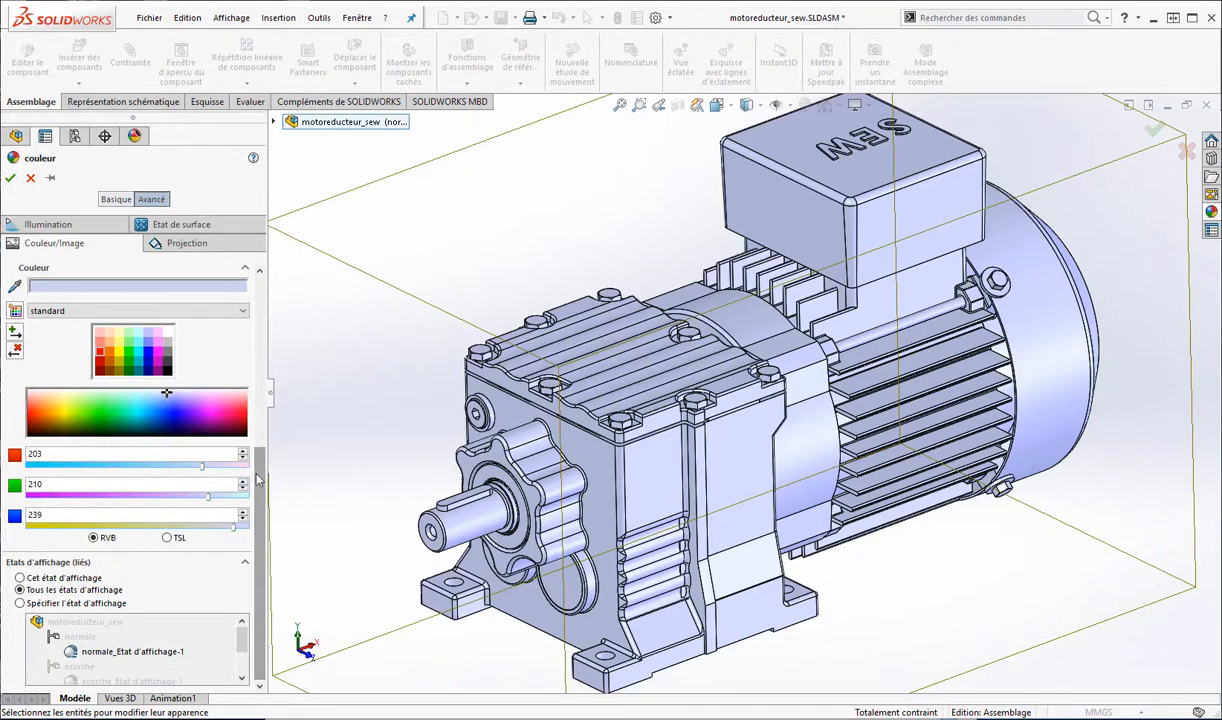
drag(260, 477, 265, 272)
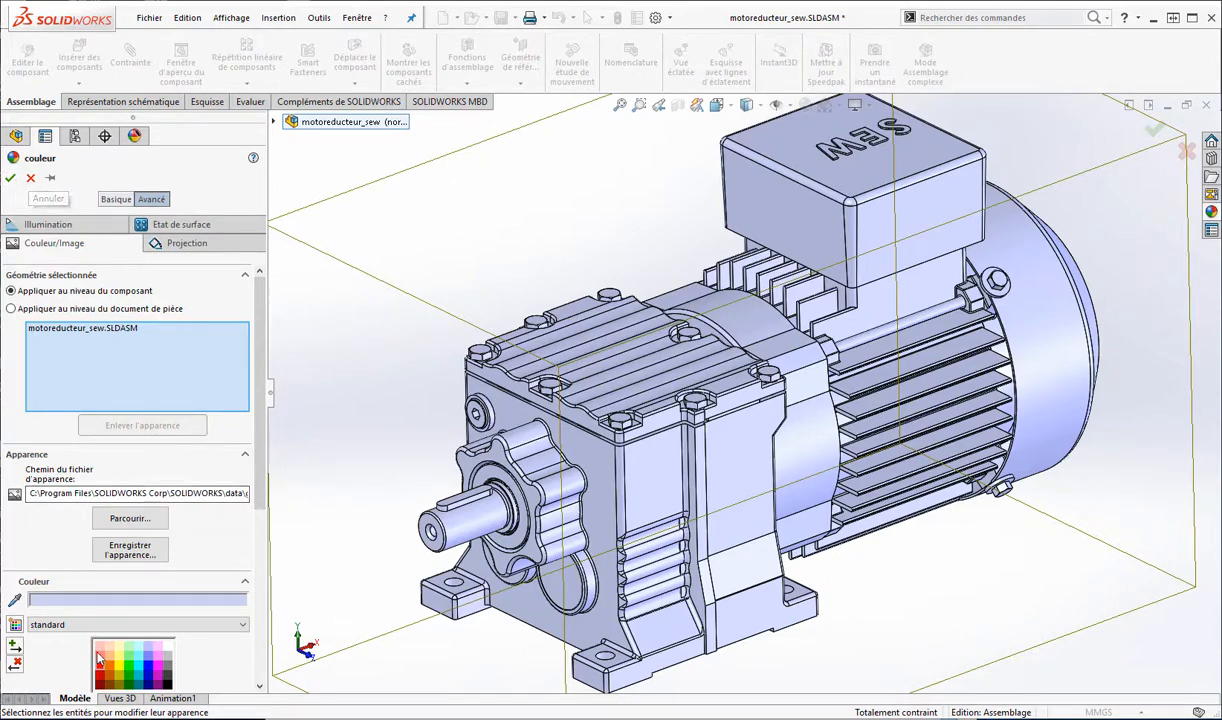
click(140, 660)
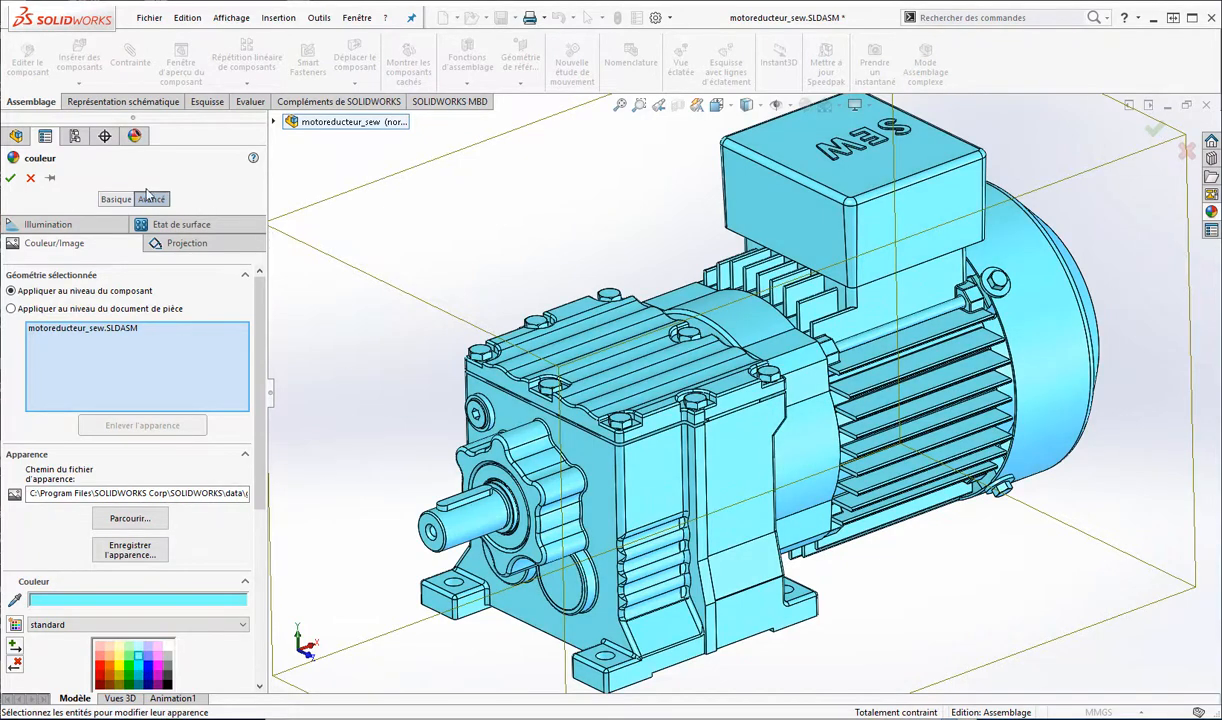
click(10, 178)
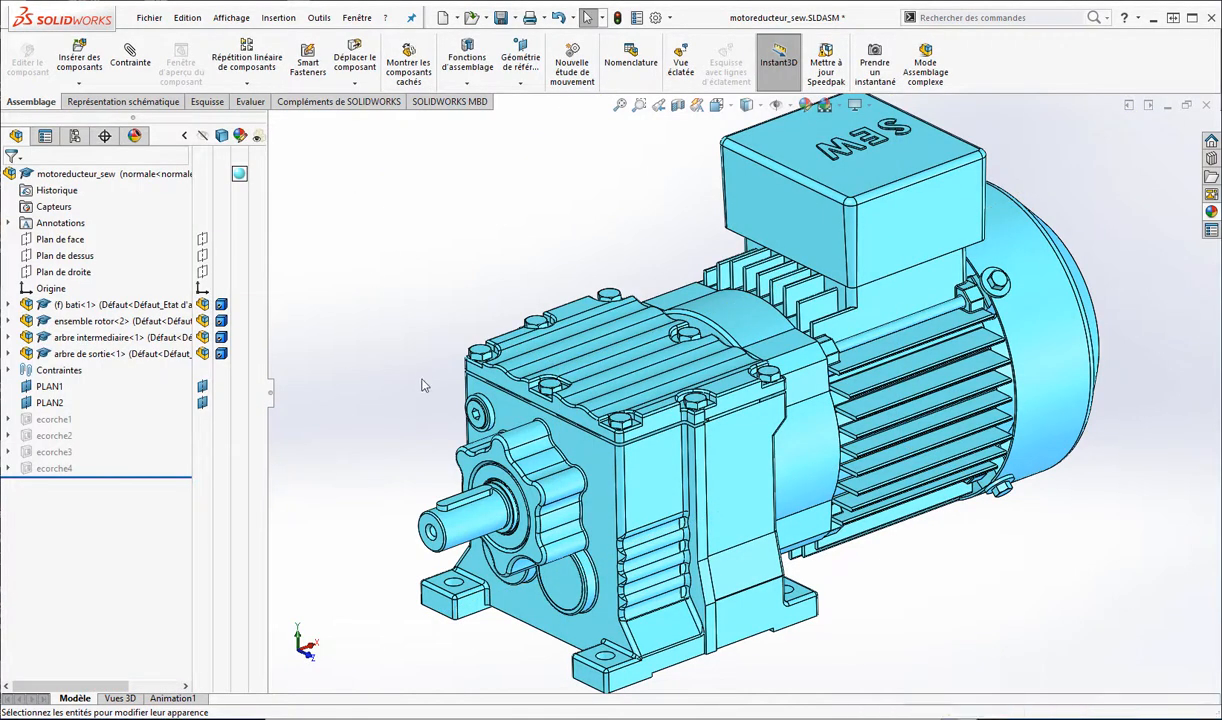
middle_drag(453, 374, 445, 346)
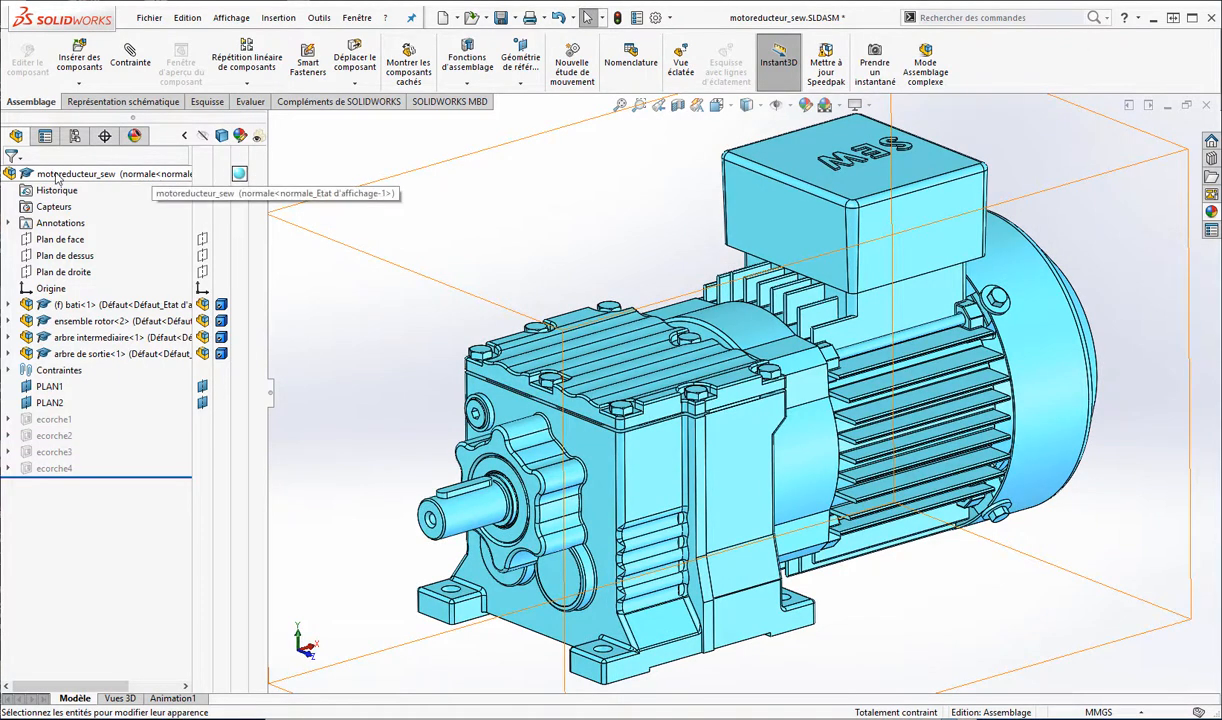
Compare the top-level assembly's appearance in the display pane with those of the components inside bati, and collapse bati.
mouse_move(241, 176)
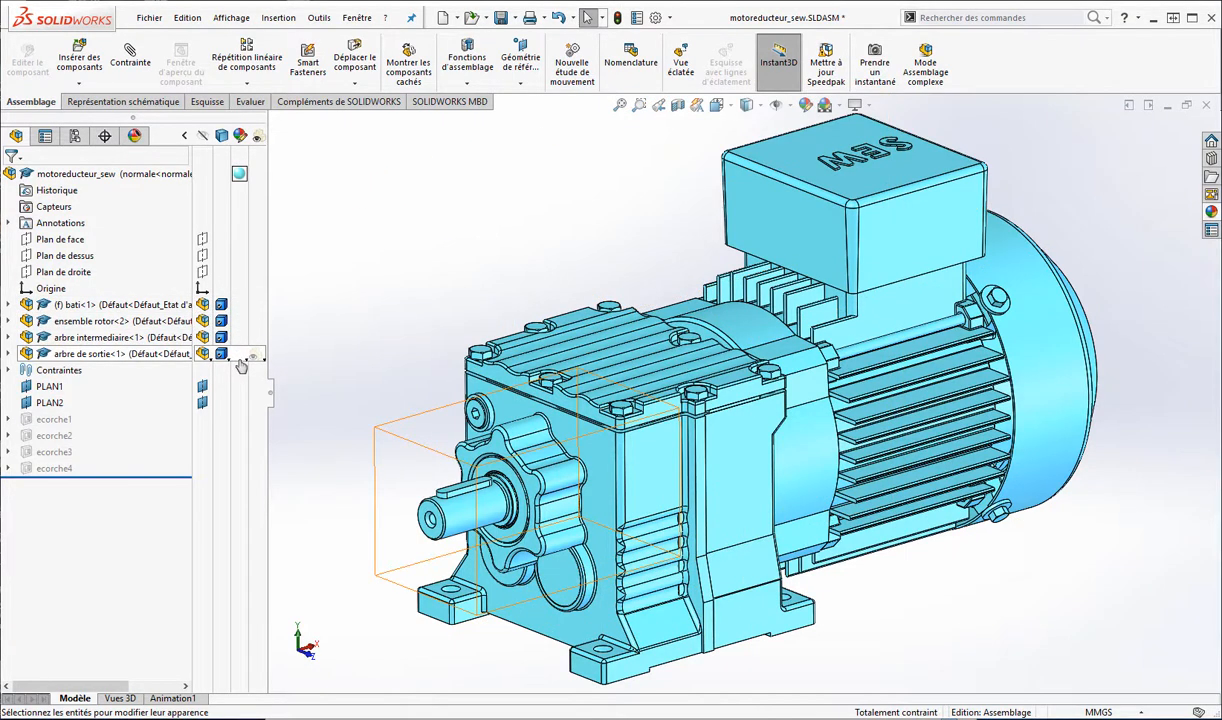
click(225, 305)
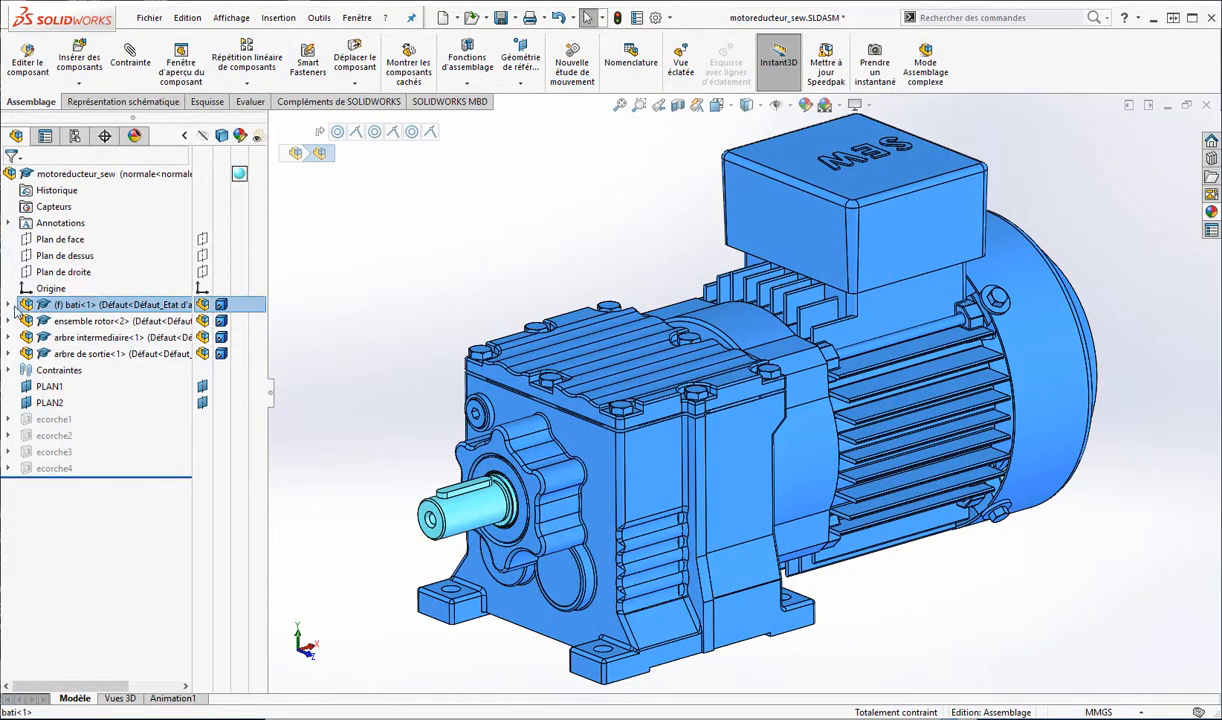
click(9, 305)
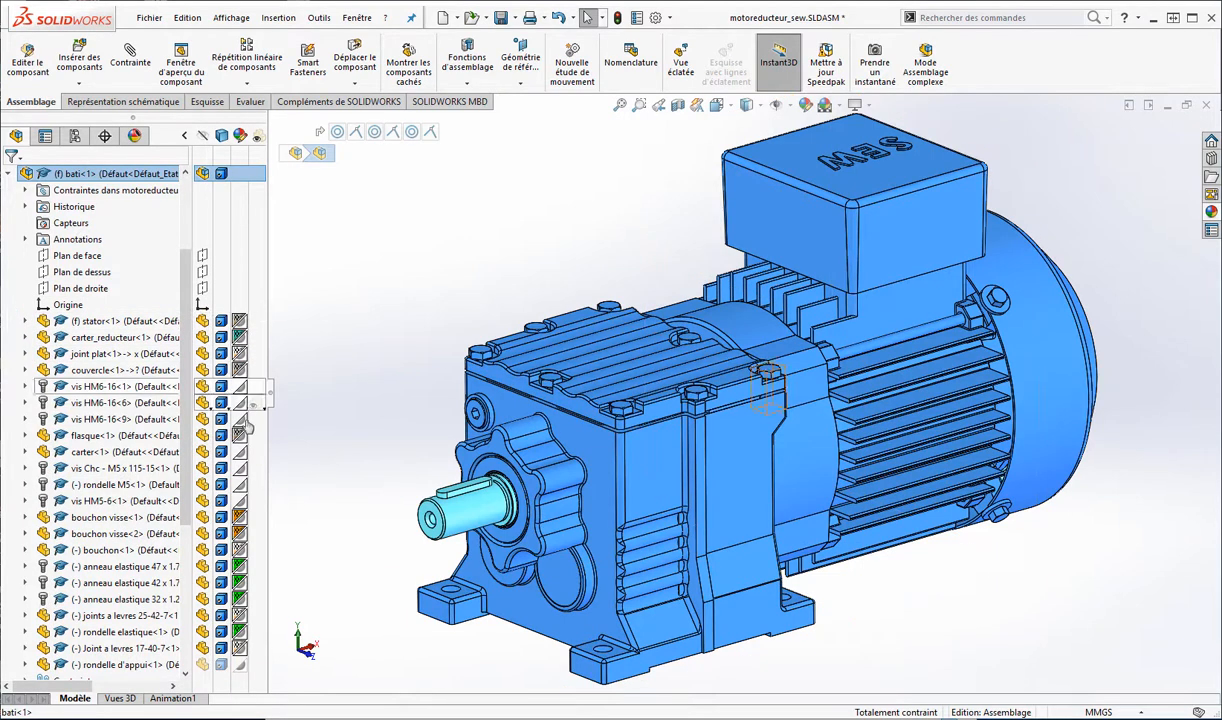
click(9, 173)
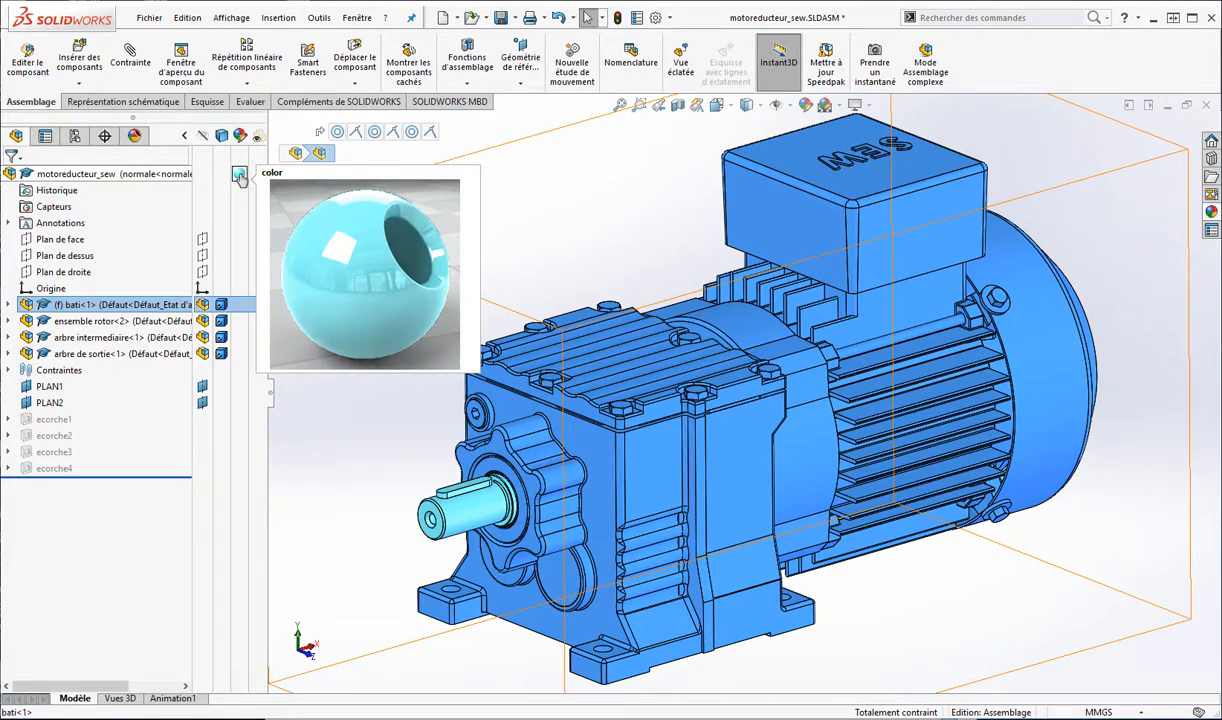
Remove the cyan appearance from the top-level motoreducteur_sew assembly.
click(93, 175)
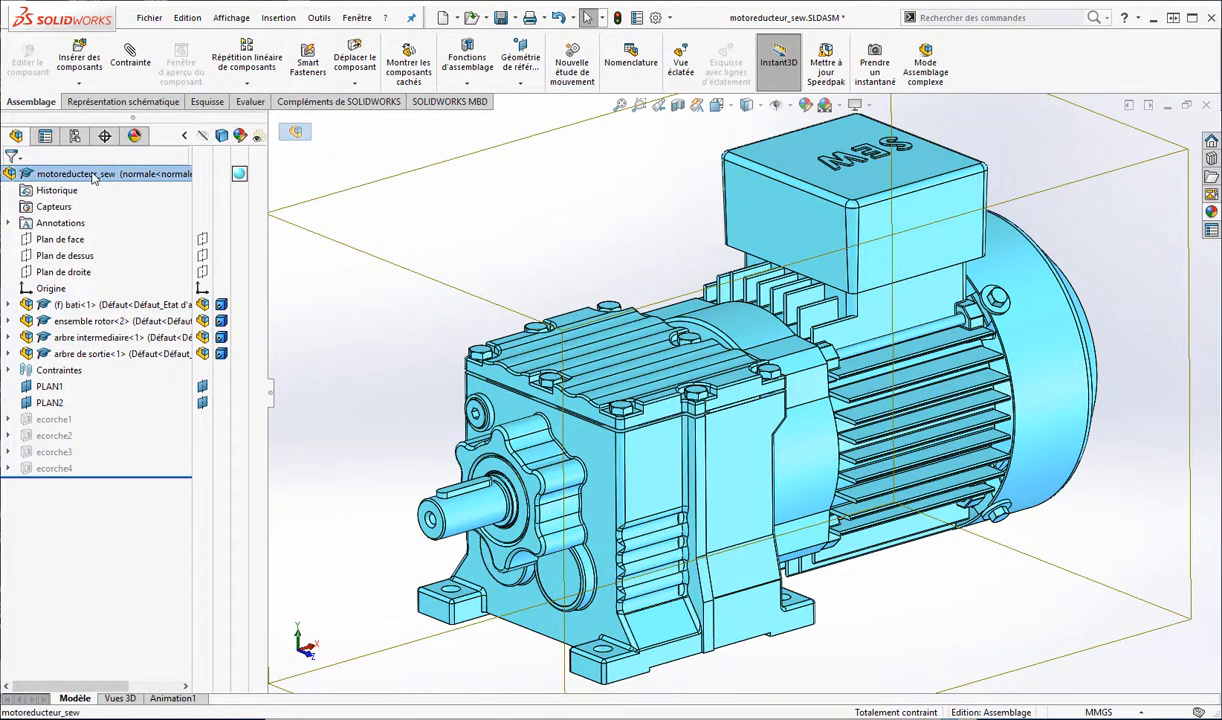
click(240, 176)
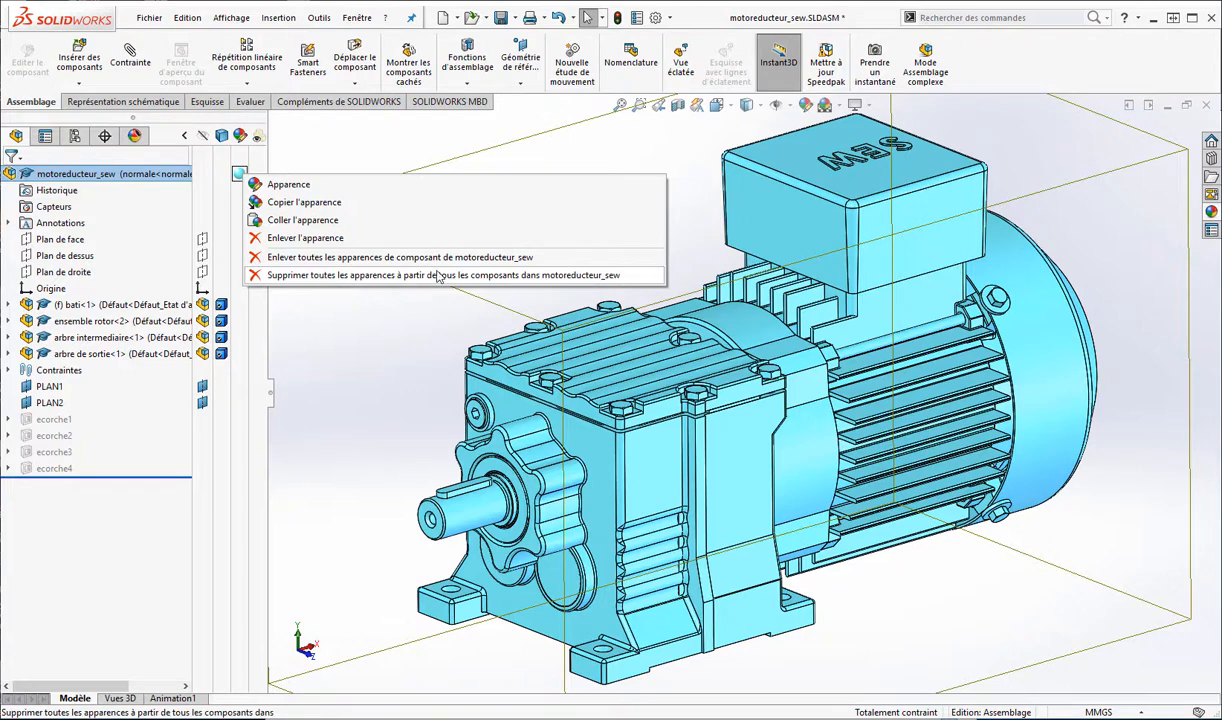
click(298, 240)
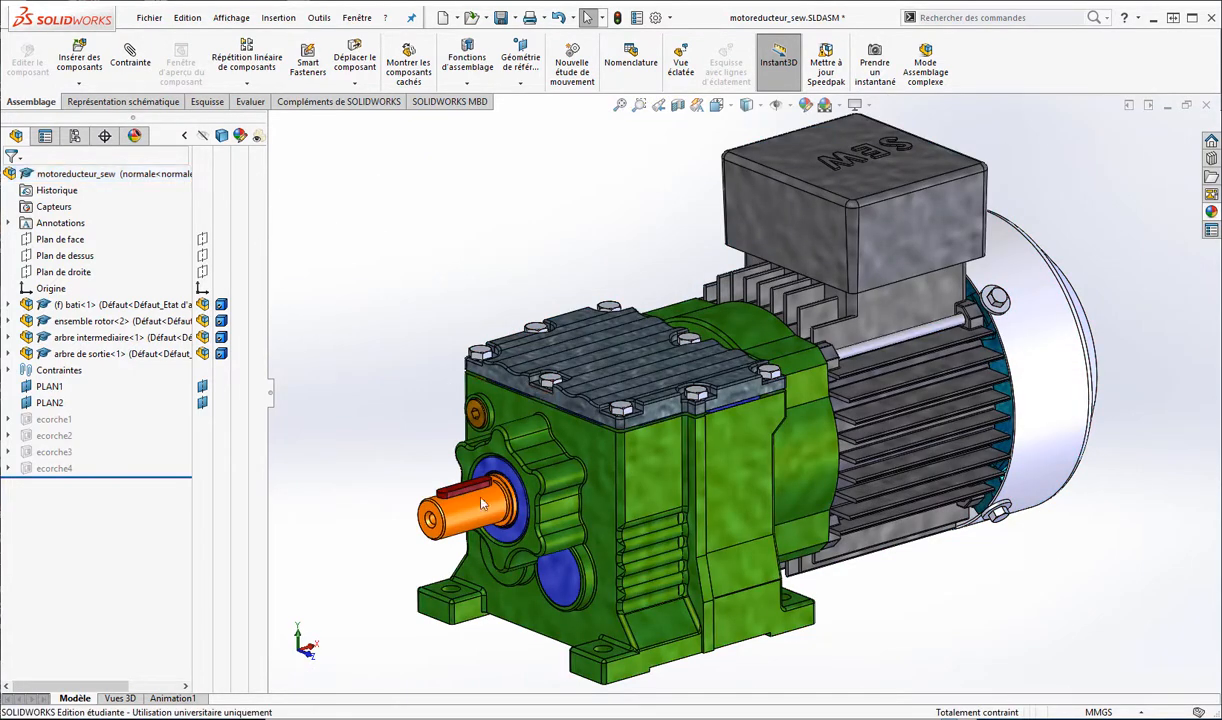
Remove all appearances from all components in motoreducteur_sew.
click(246, 178)
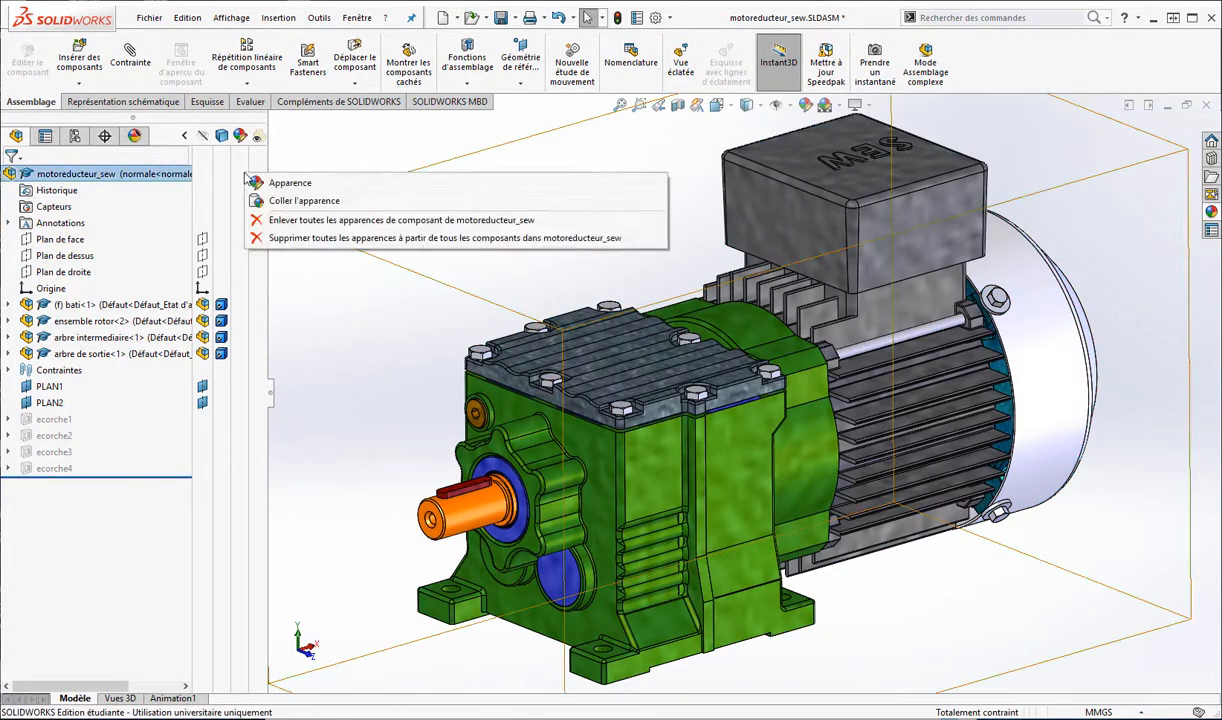
click(320, 222)
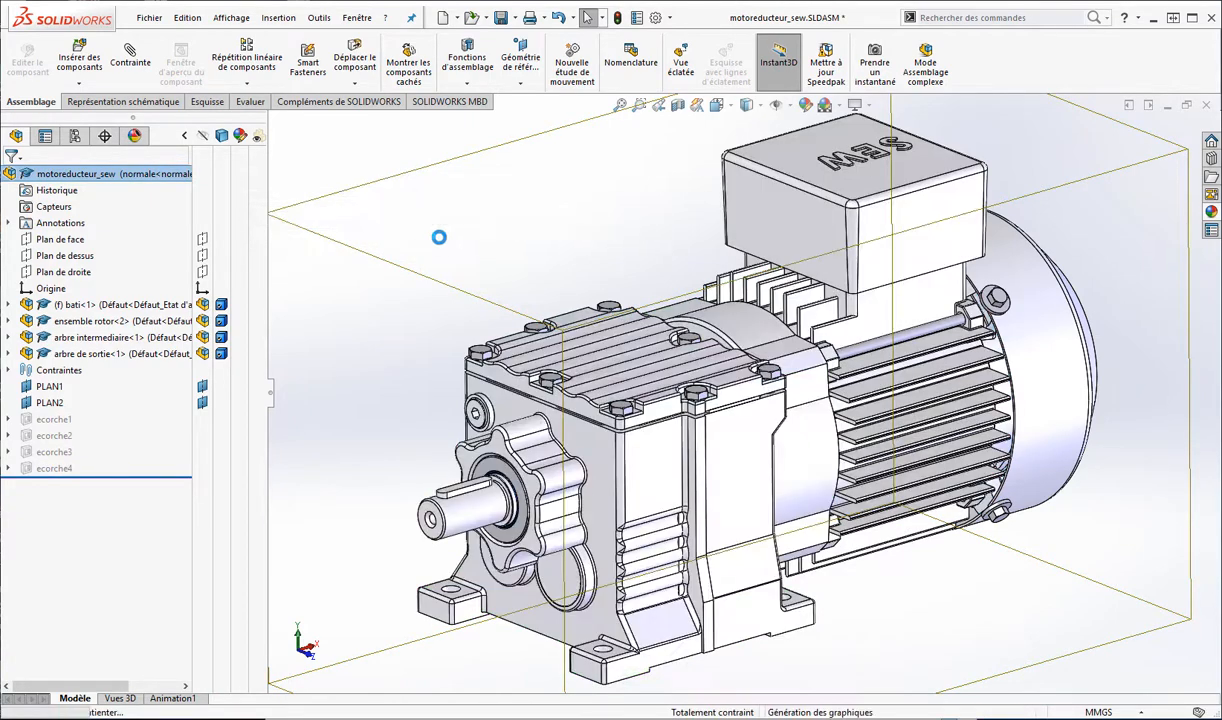
mouse_move(464, 239)
middle_down()
mouse_move(459, 255)
mouse_move(443, 252)
middle_up()
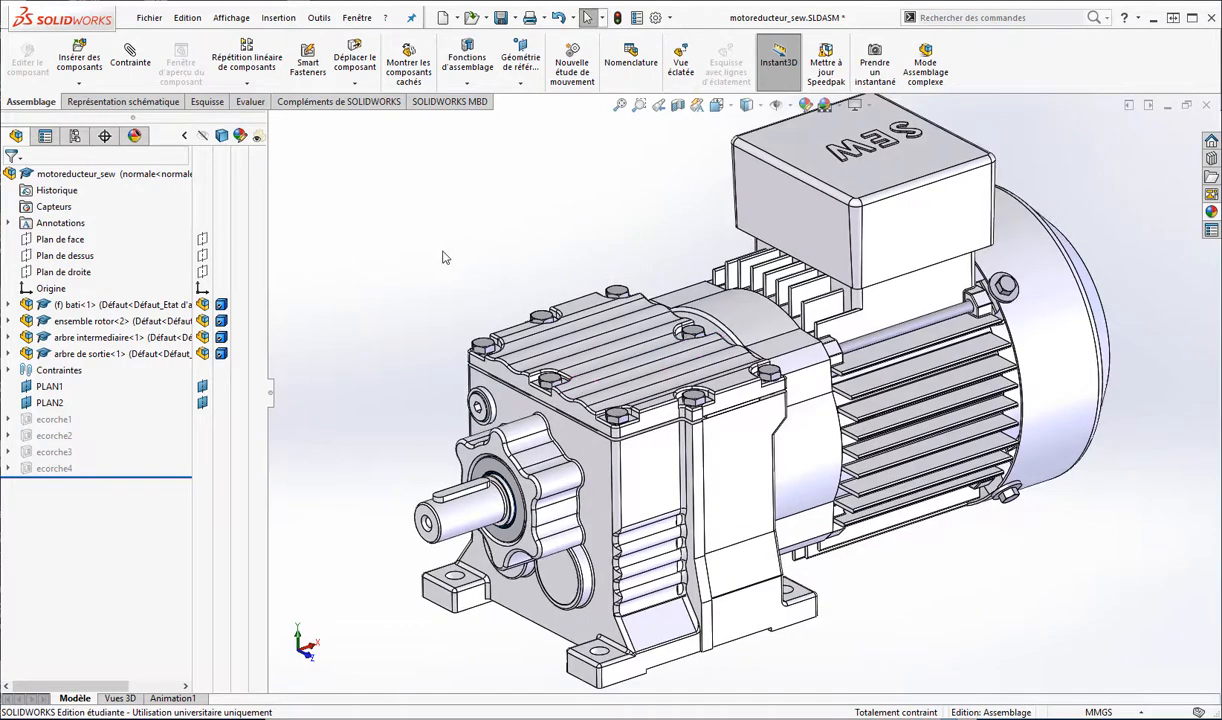
Expand bati to check the appearances of its components in the display pane, inspect the model, and collapse bati.
click(10, 306)
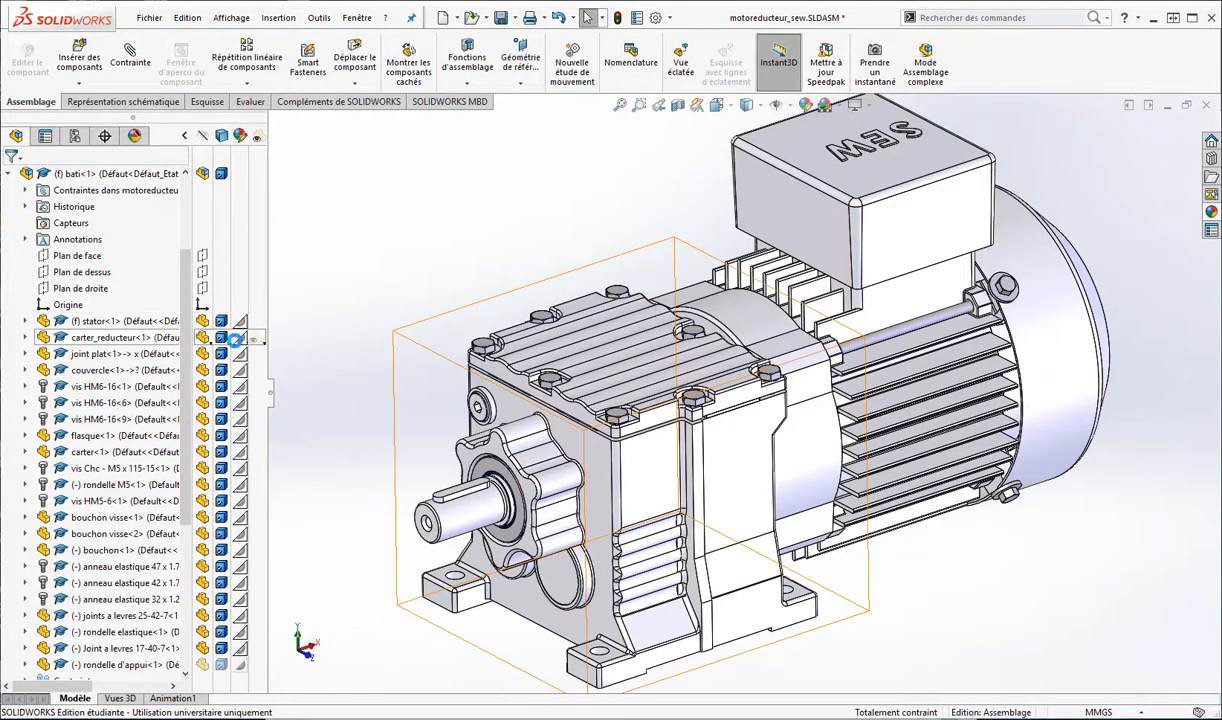
mouse_move(244, 330)
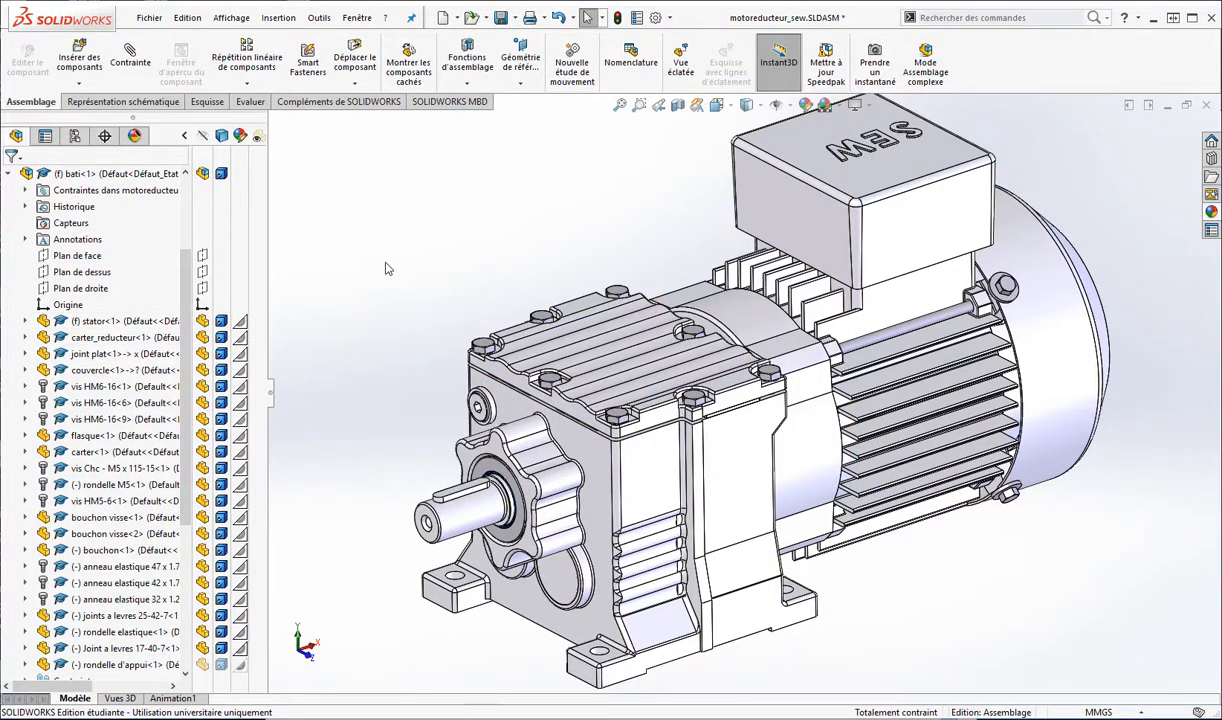
mouse_move(372, 243)
middle_down()
mouse_move(393, 240)
mouse_move(372, 249)
middle_up()
key(f)
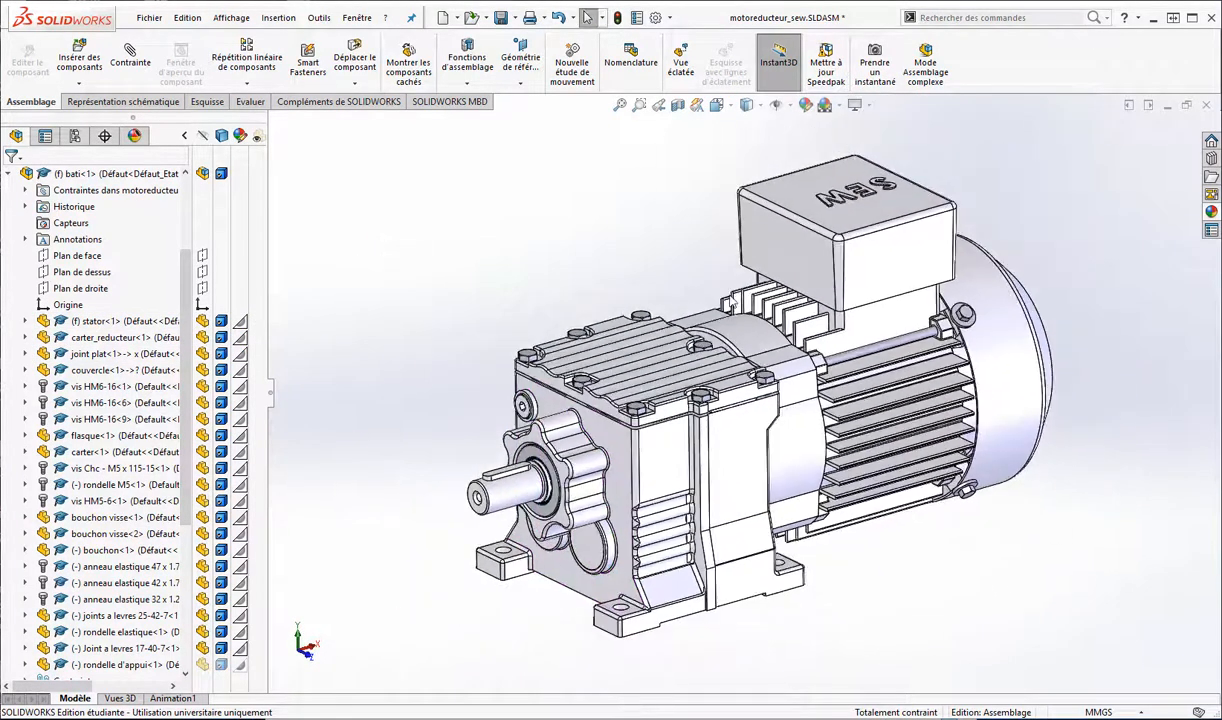
scroll(1000, 375, down, 2)
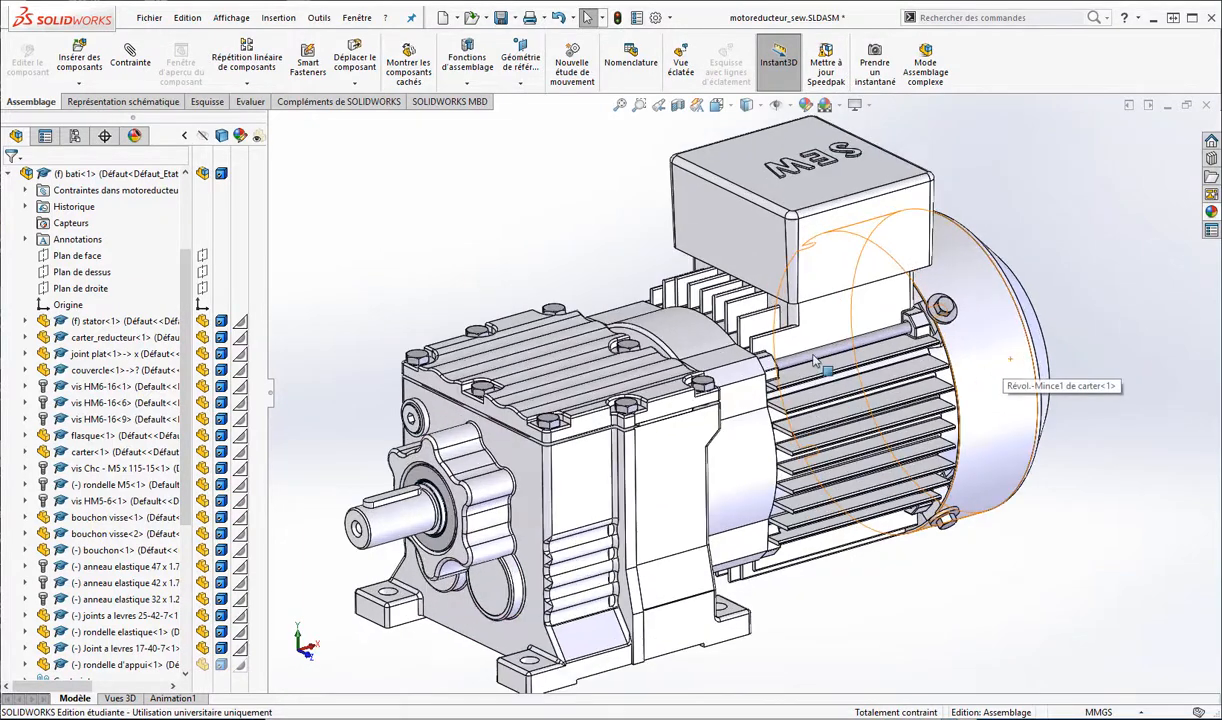
click(9, 174)
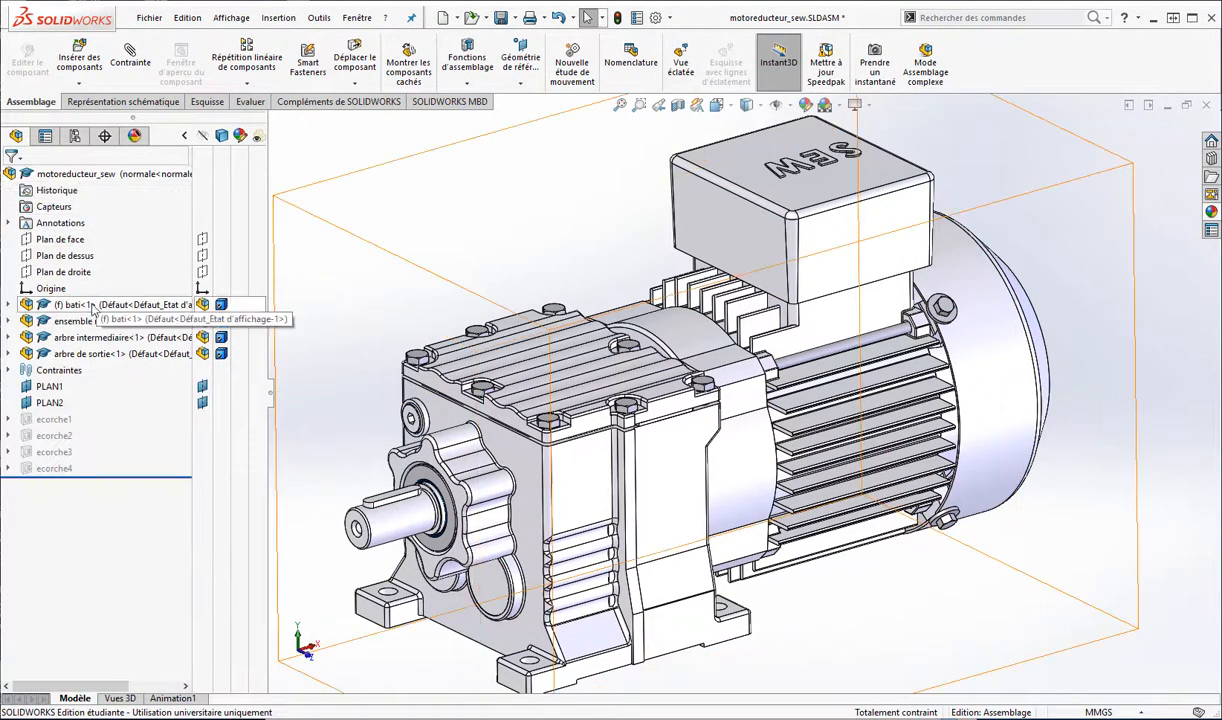
Activate the ecorche configuration of the assembly and return to the feature tree.
click(74, 136)
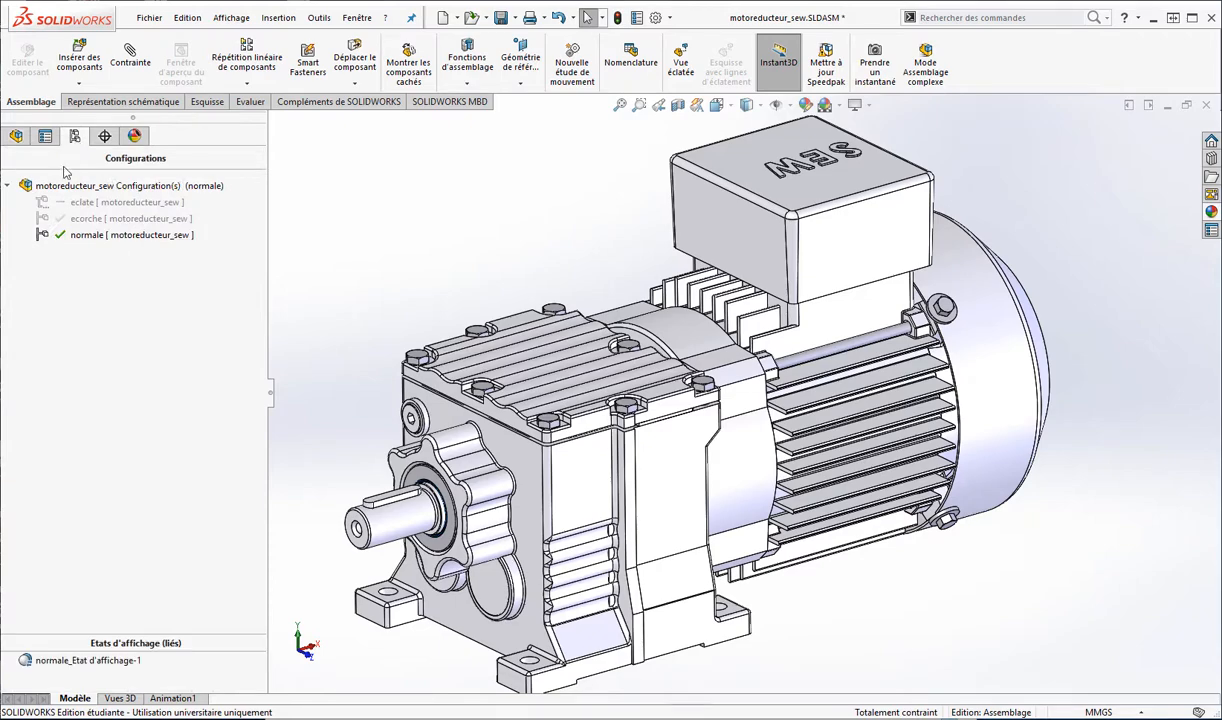
double_click(86, 218)
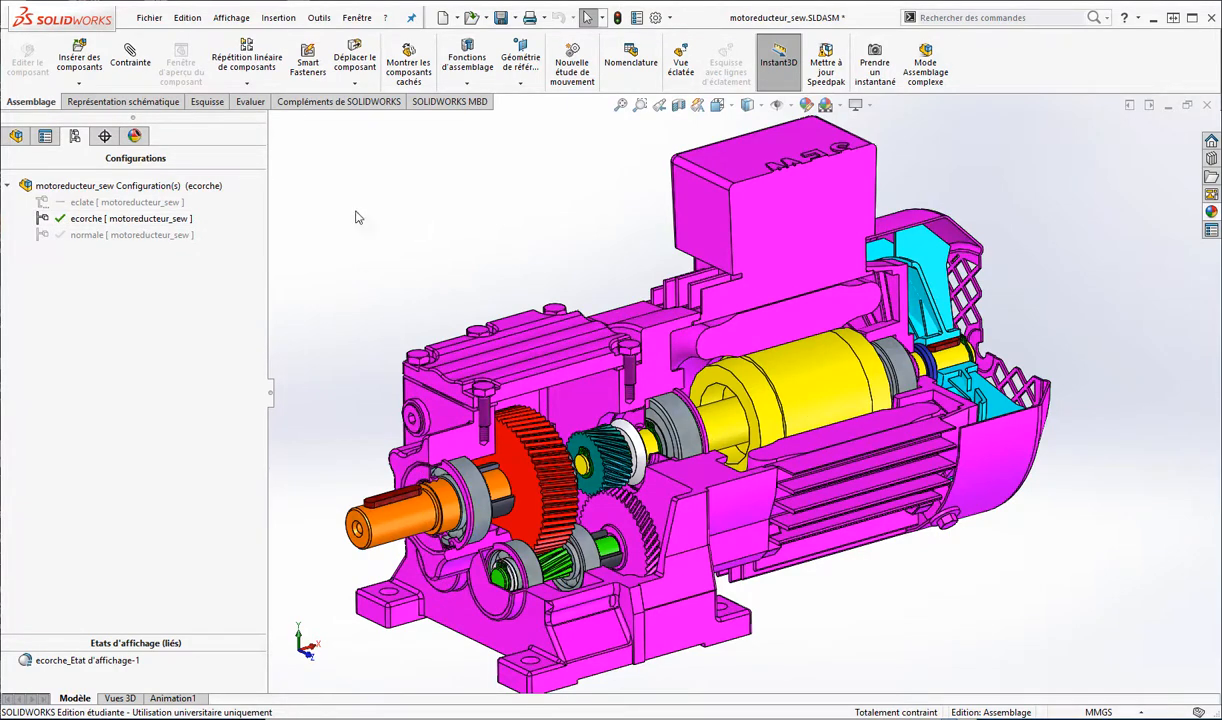
click(16, 135)
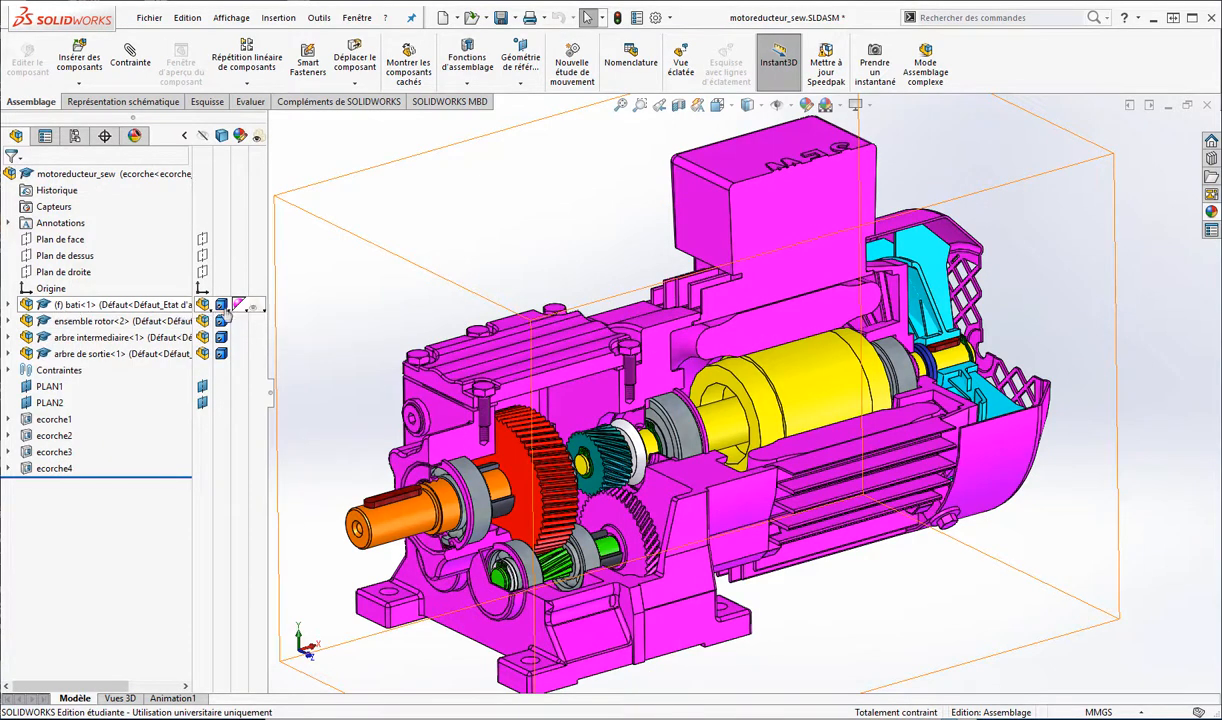
Examine the appearances of bati's components in the ecorche configuration and check its linked display state.
click(9, 304)
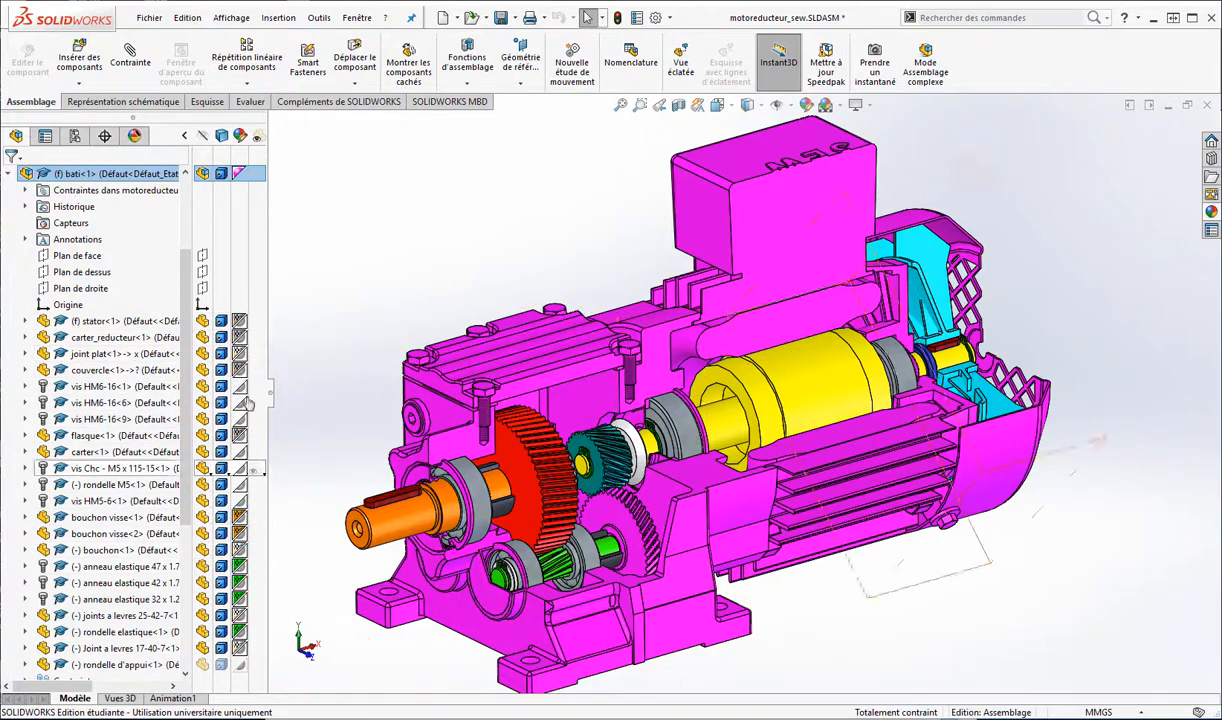
click(74, 137)
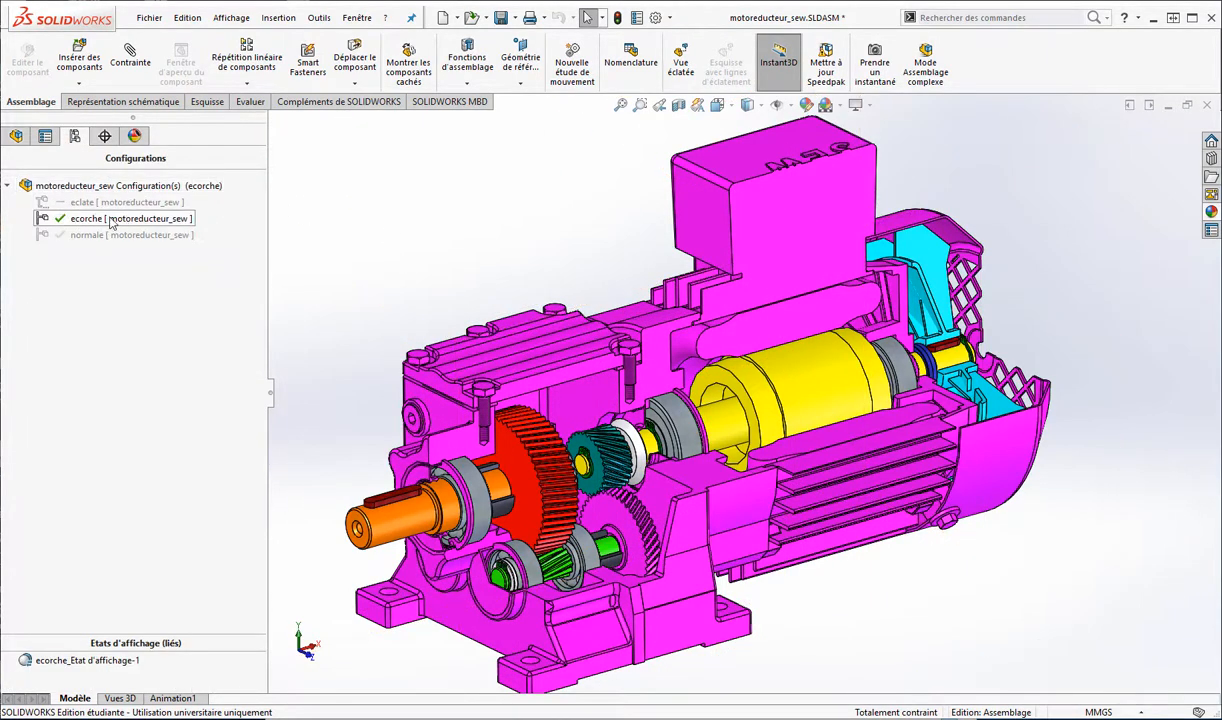
click(16, 137)
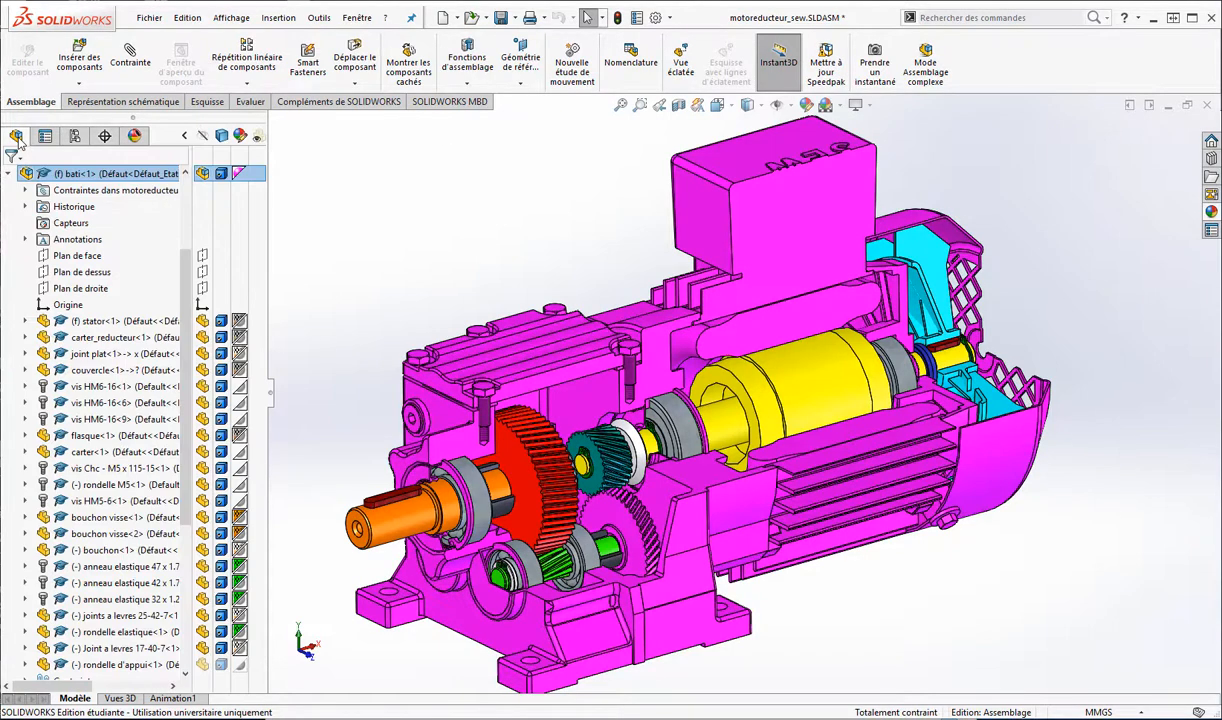
Remove all appearances from all components of motoreducteur_sew in the ecorche configuration and check bati's components in the display pane.
click(9, 173)
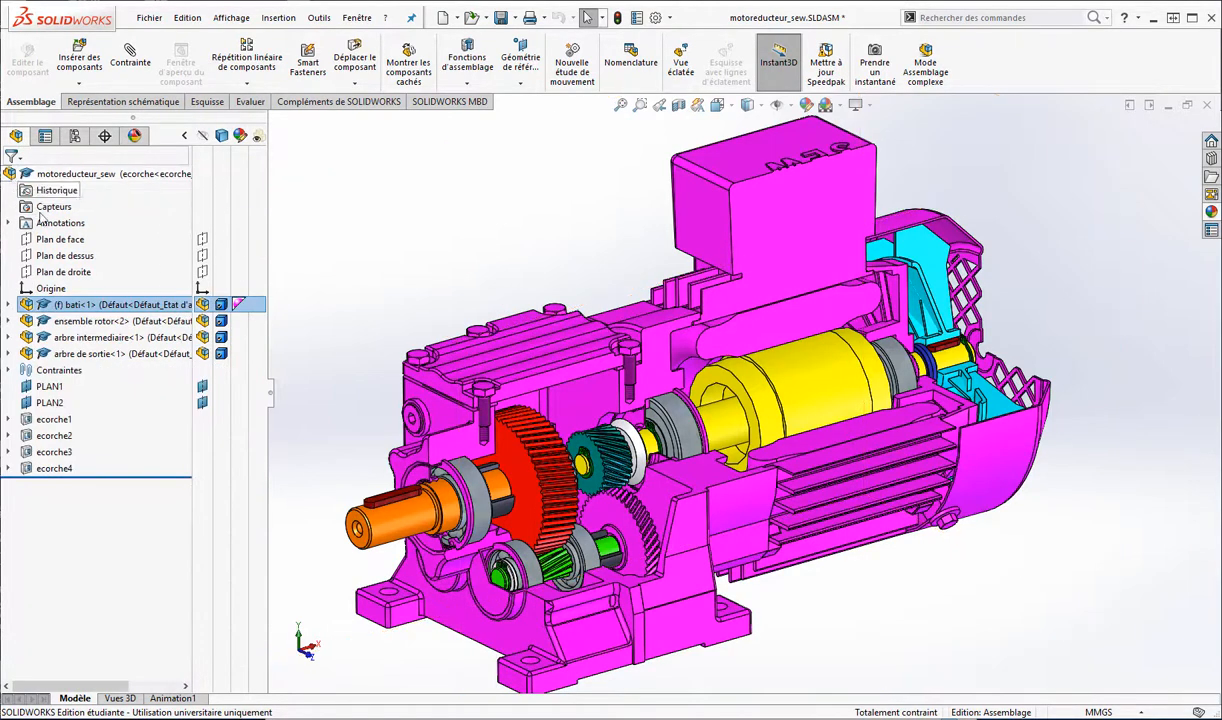
click(236, 172)
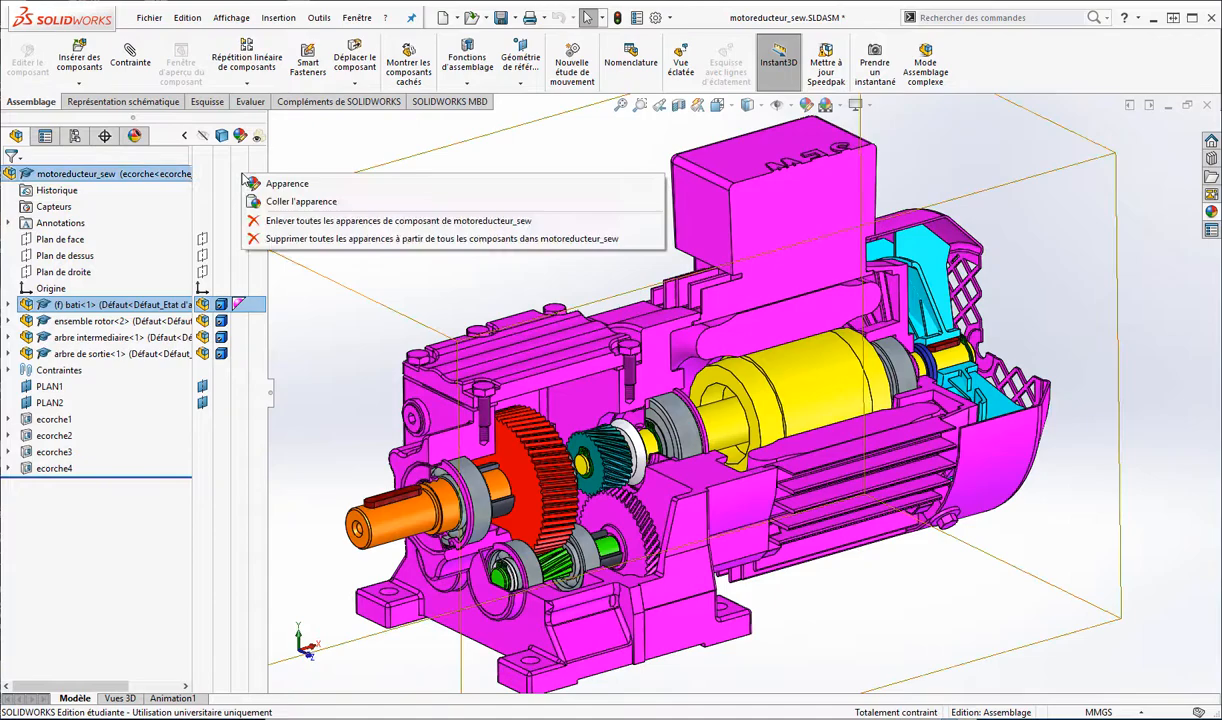
click(330, 240)
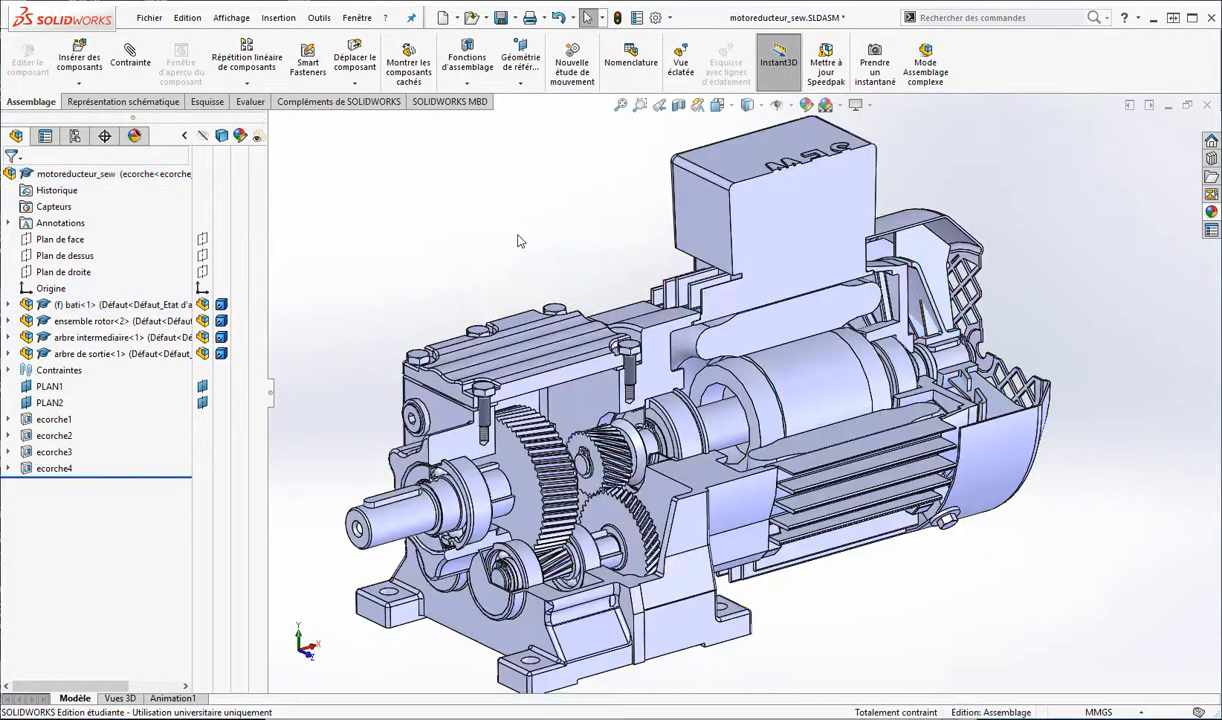
mouse_move(522, 243)
middle_down()
mouse_move(510, 224)
mouse_move(521, 241)
middle_up()
click(8, 304)
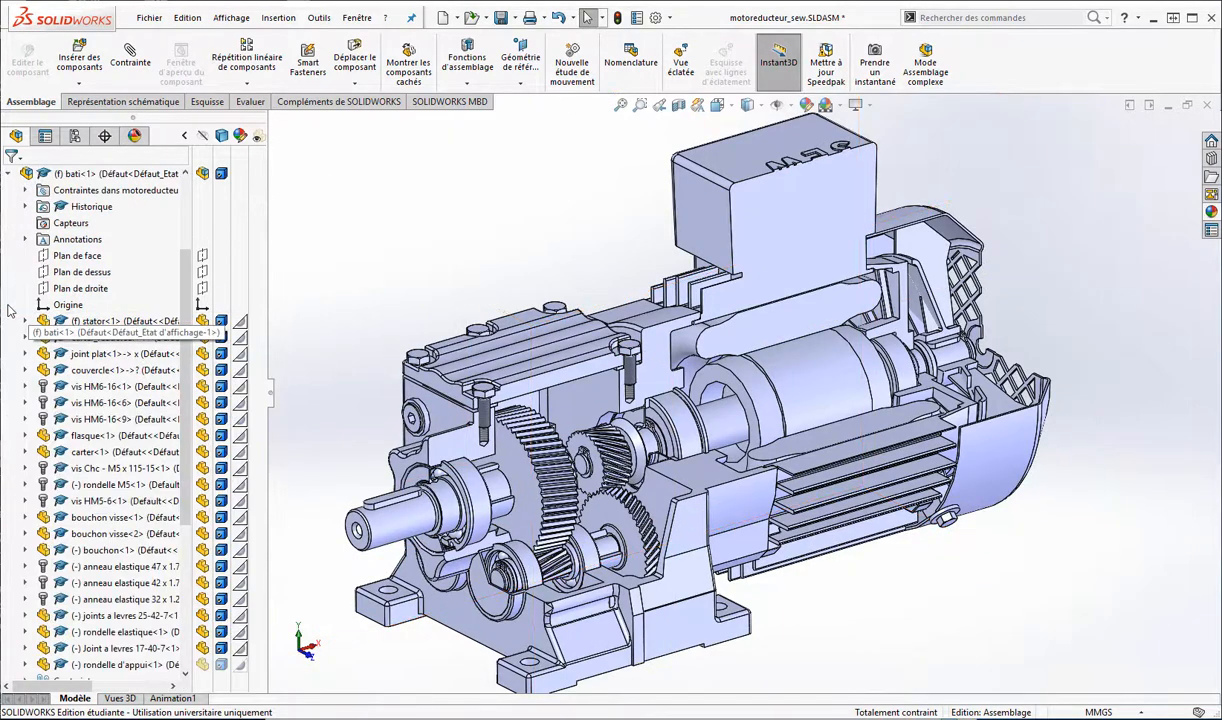
mouse_move(243, 327)
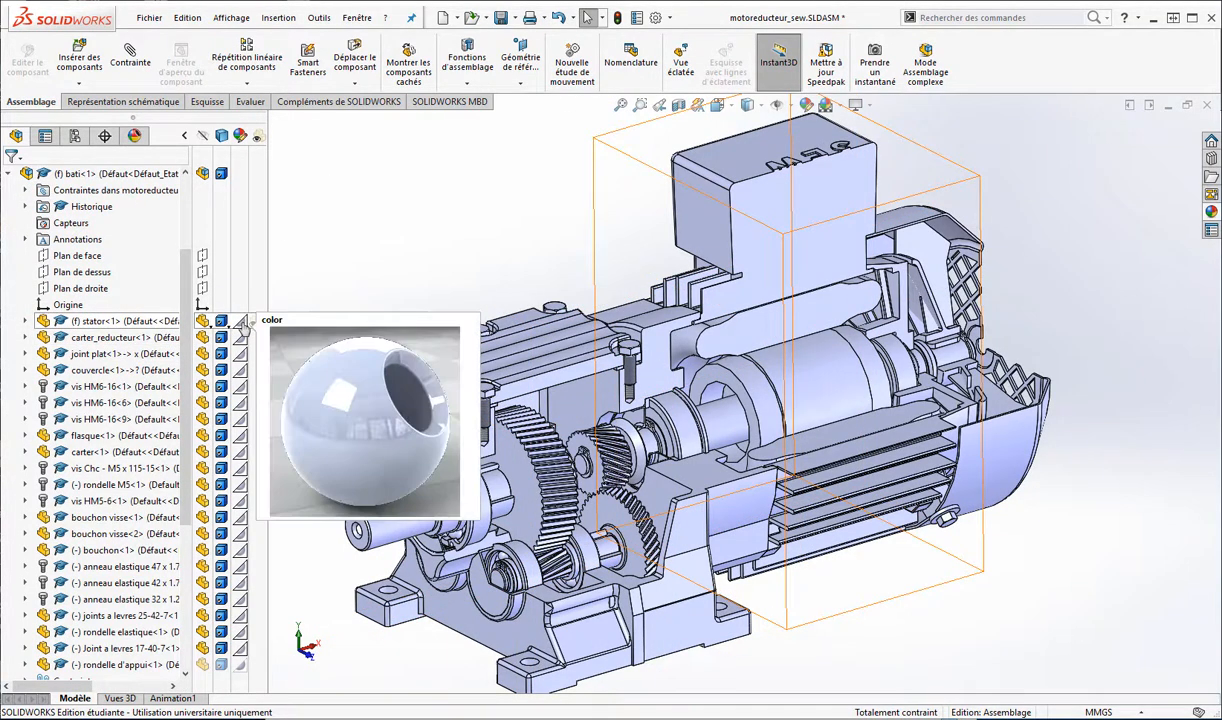
Open the rotor part from the assembly and apply a light yellow colour, RGB 255, 255, 128, to the whole part.
click(816, 408)
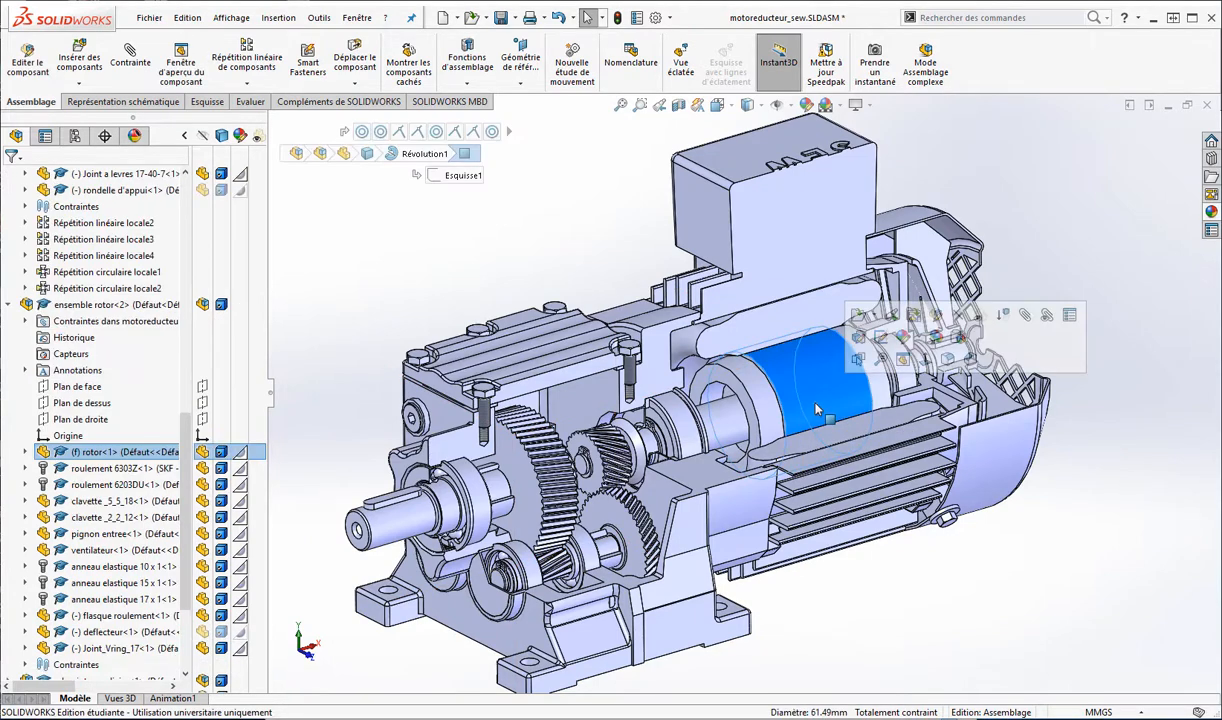
click(97, 452)
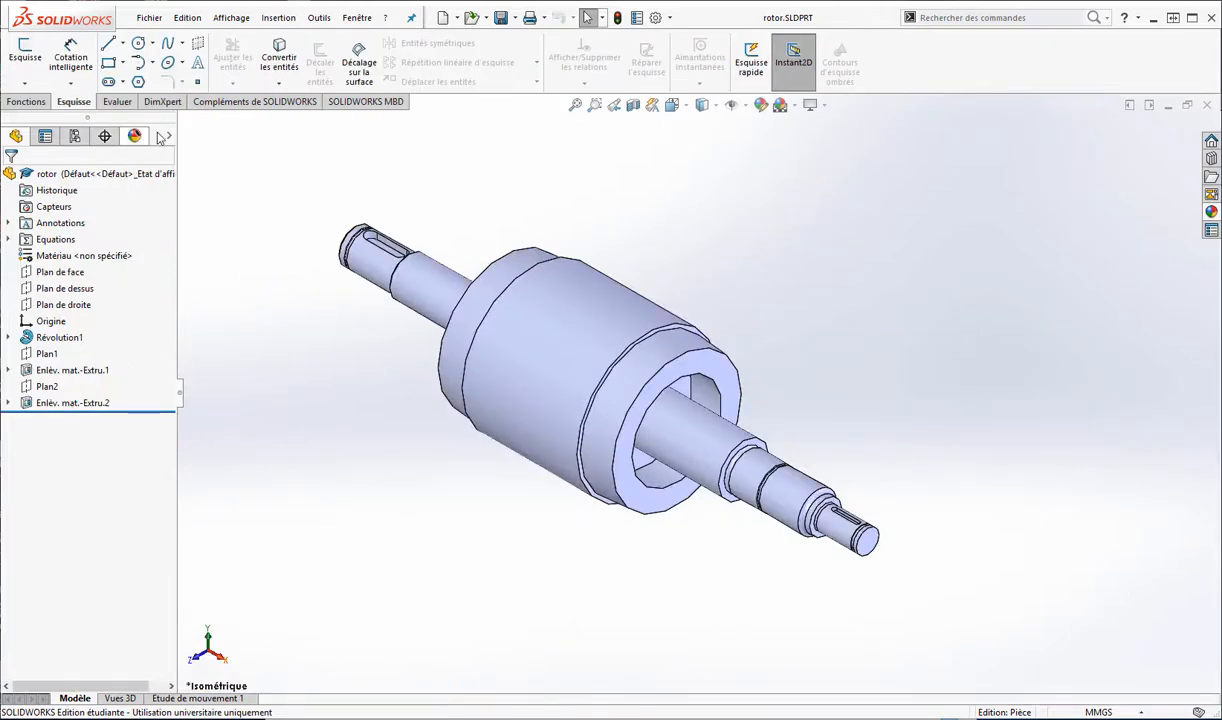
click(169, 135)
click(224, 175)
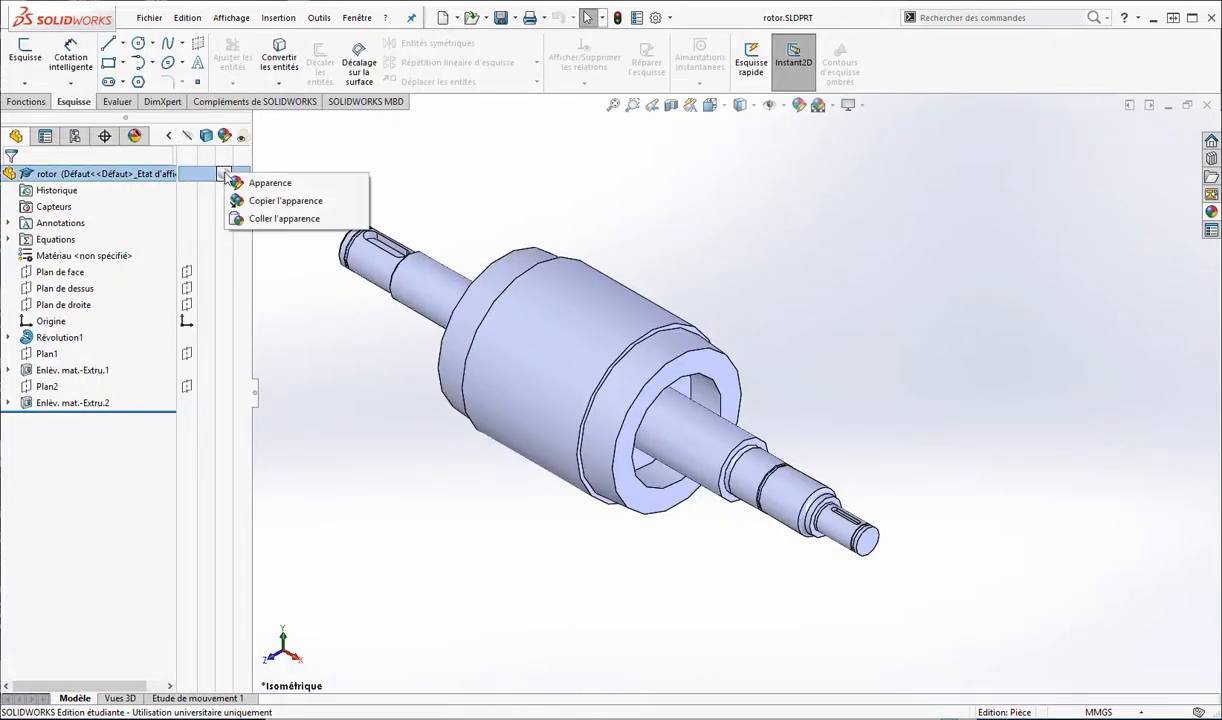
click(261, 184)
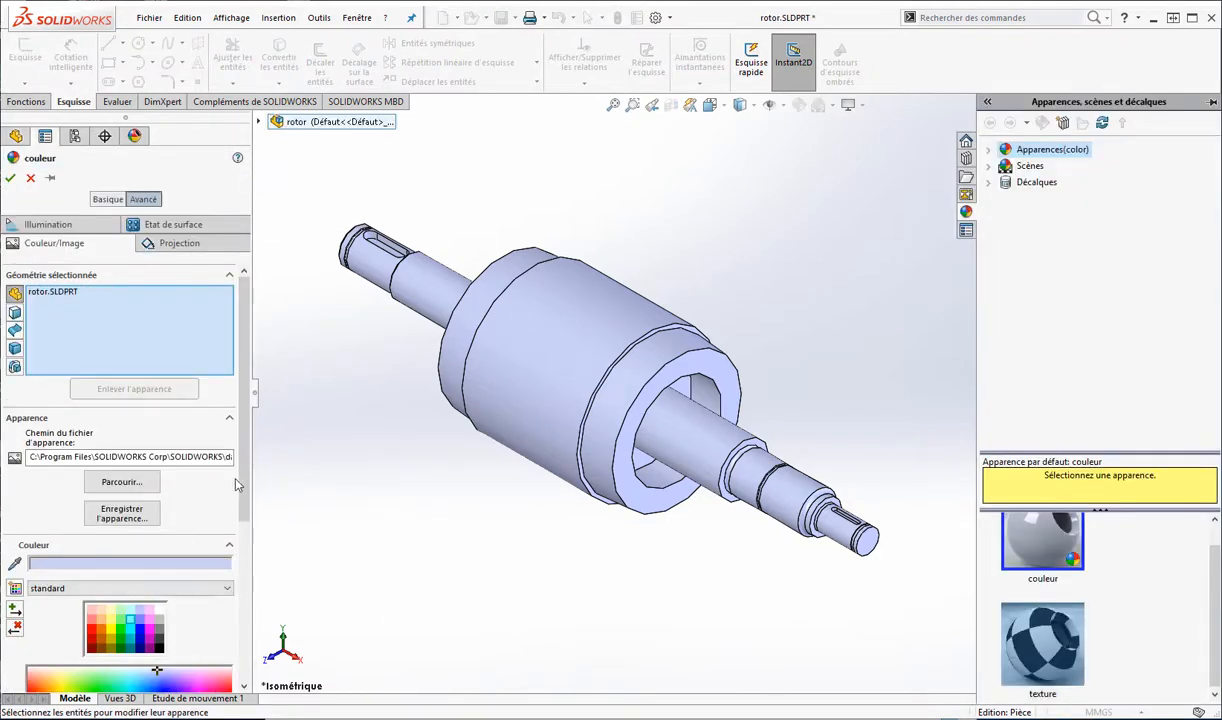
scroll(120, 480, down, 5)
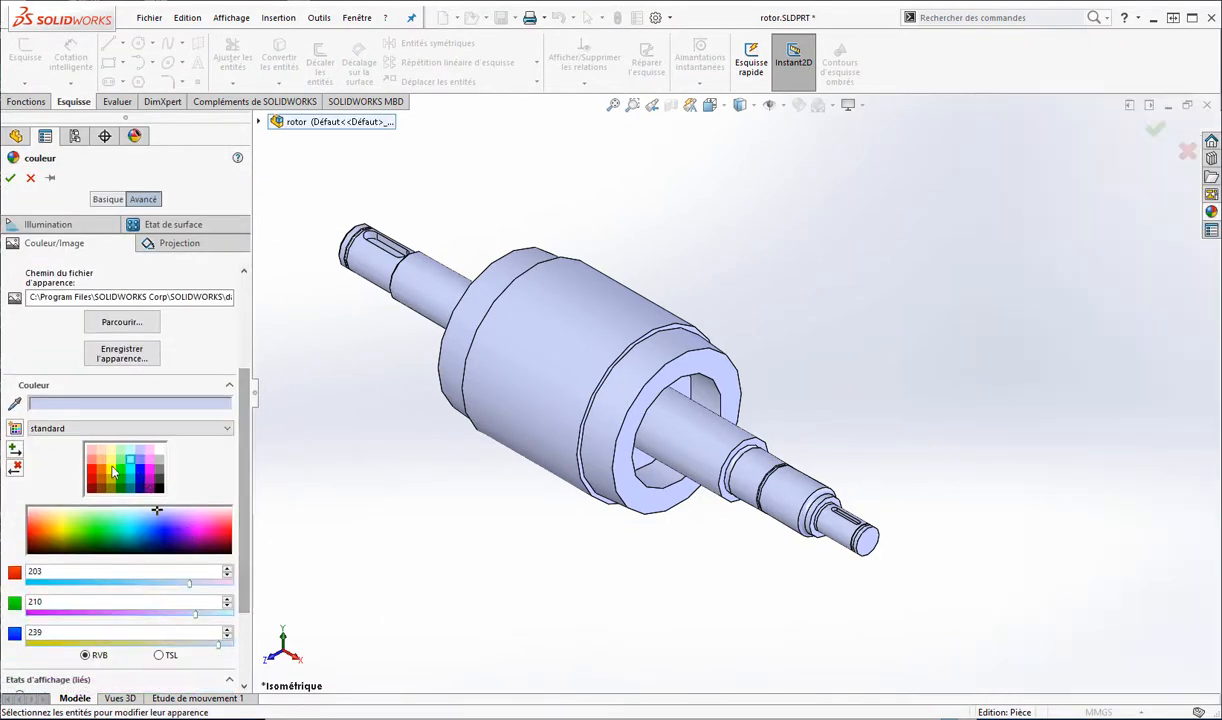
click(112, 461)
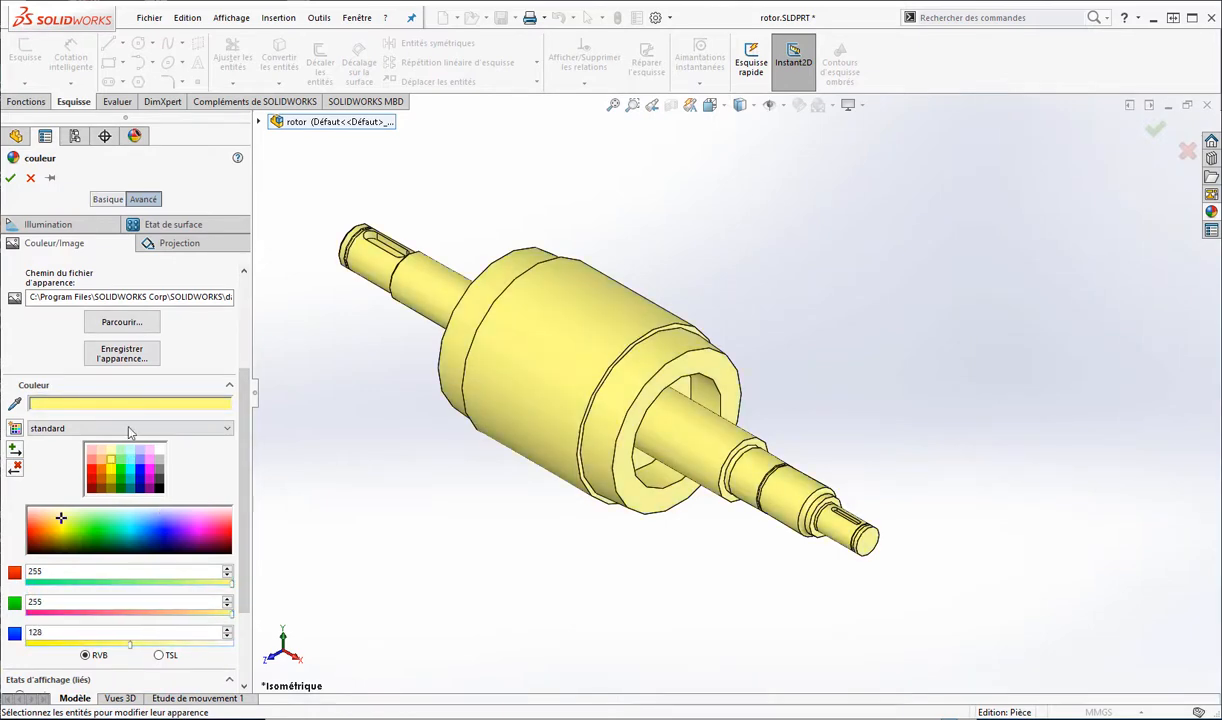
click(10, 177)
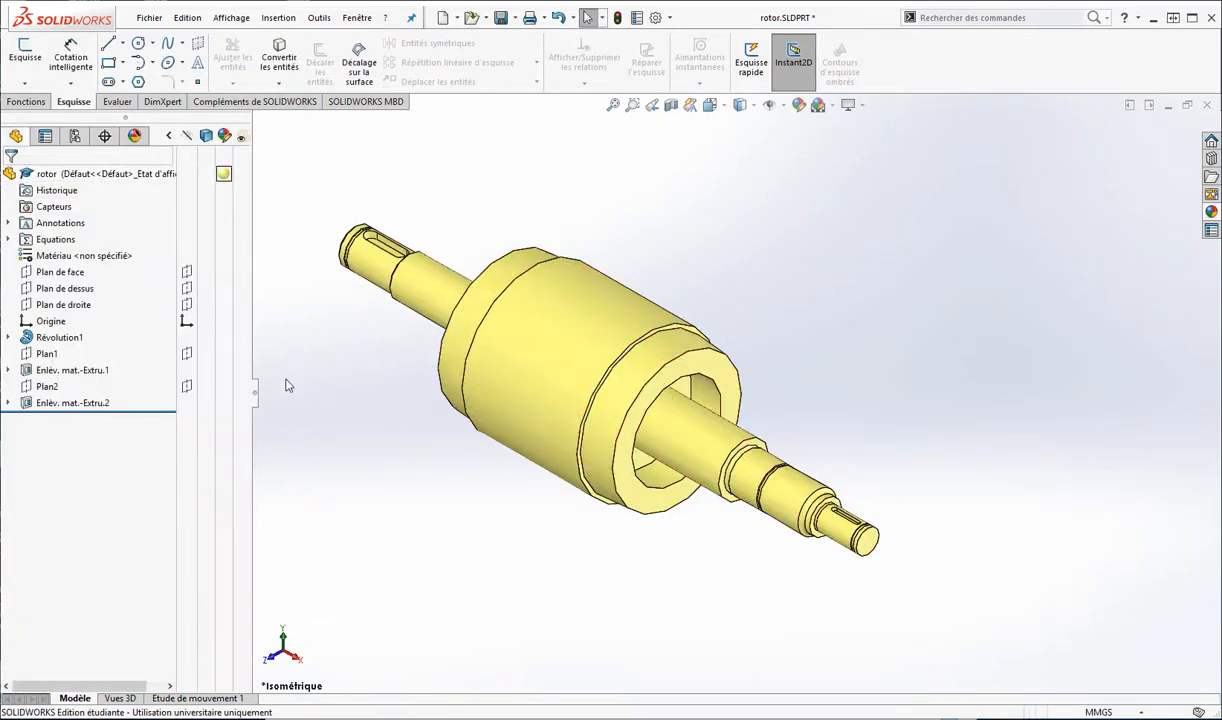
Switch back to the motoreducteur_sew assembly and check the rotor's appearance in the display pane.
click(357, 18)
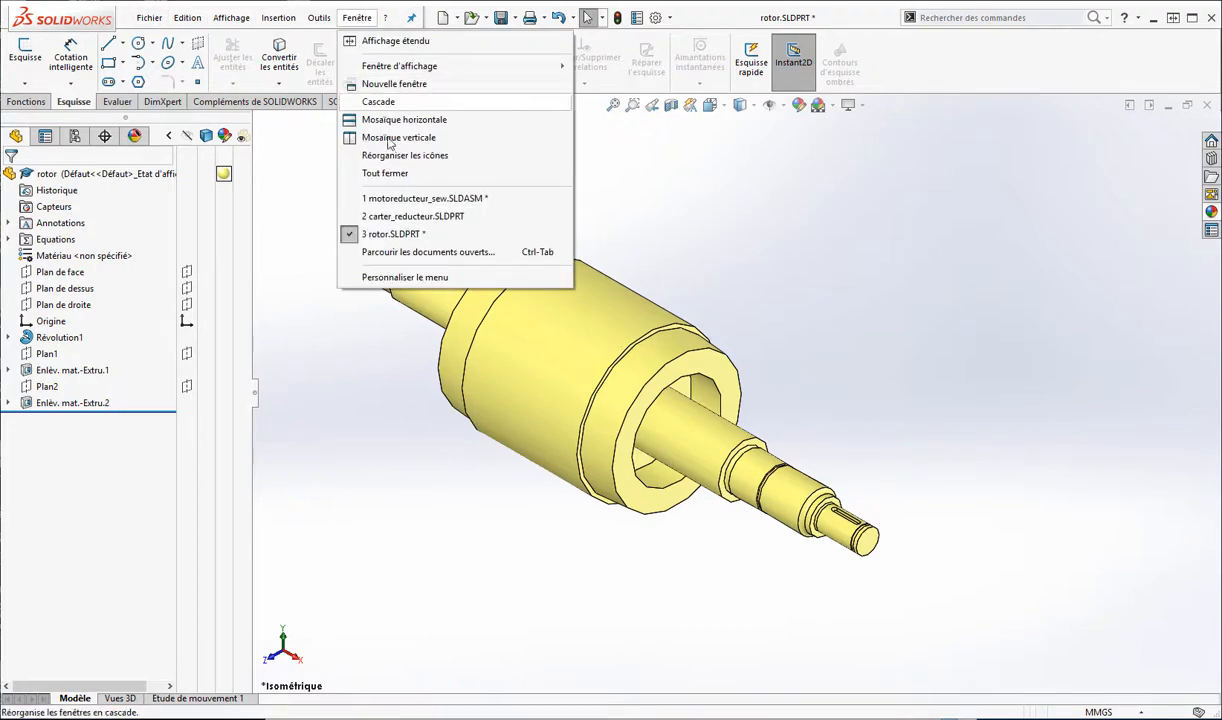
click(410, 199)
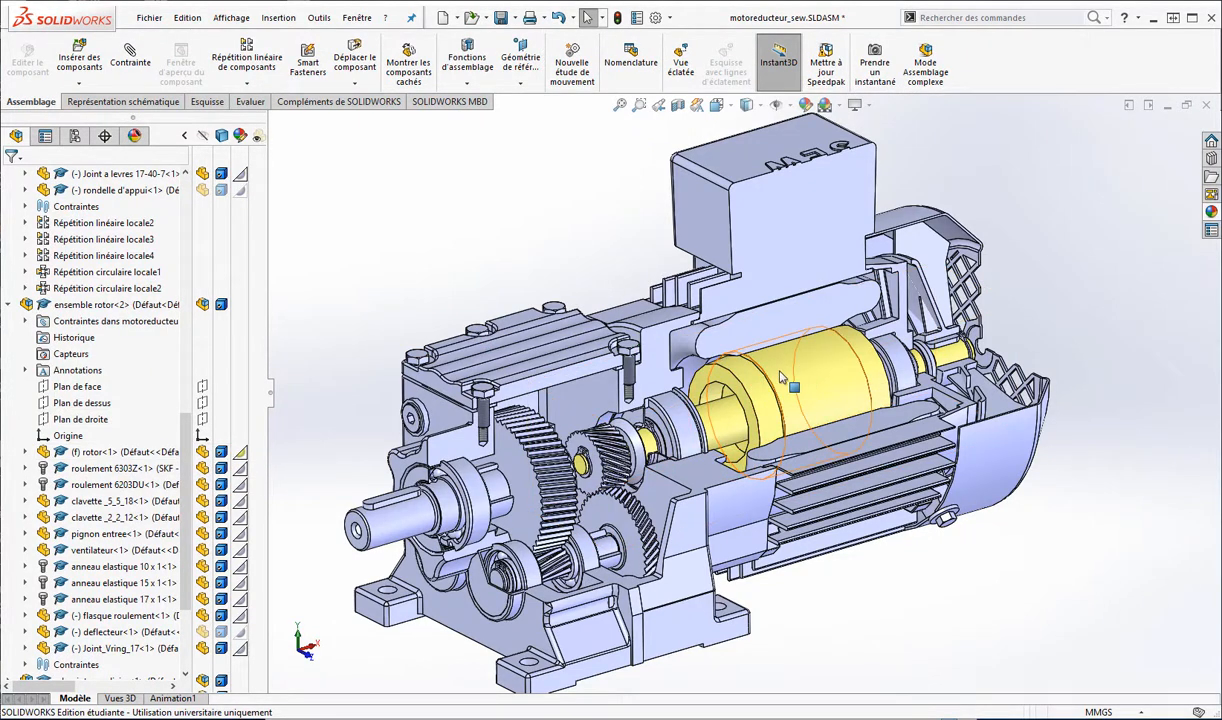
mouse_move(238, 453)
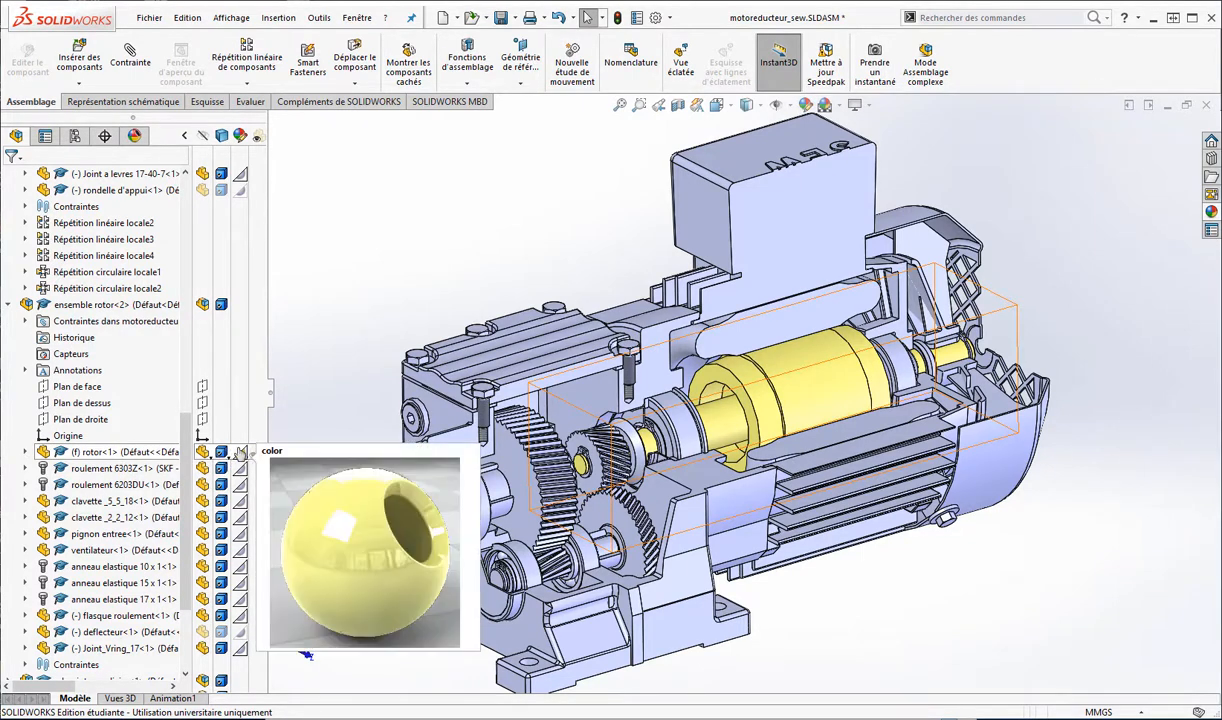
Examine the appearances of the rotor and the ensemble rotor subassembly in the display pane and in the cutaway model.
scroll(110, 338, up, 6)
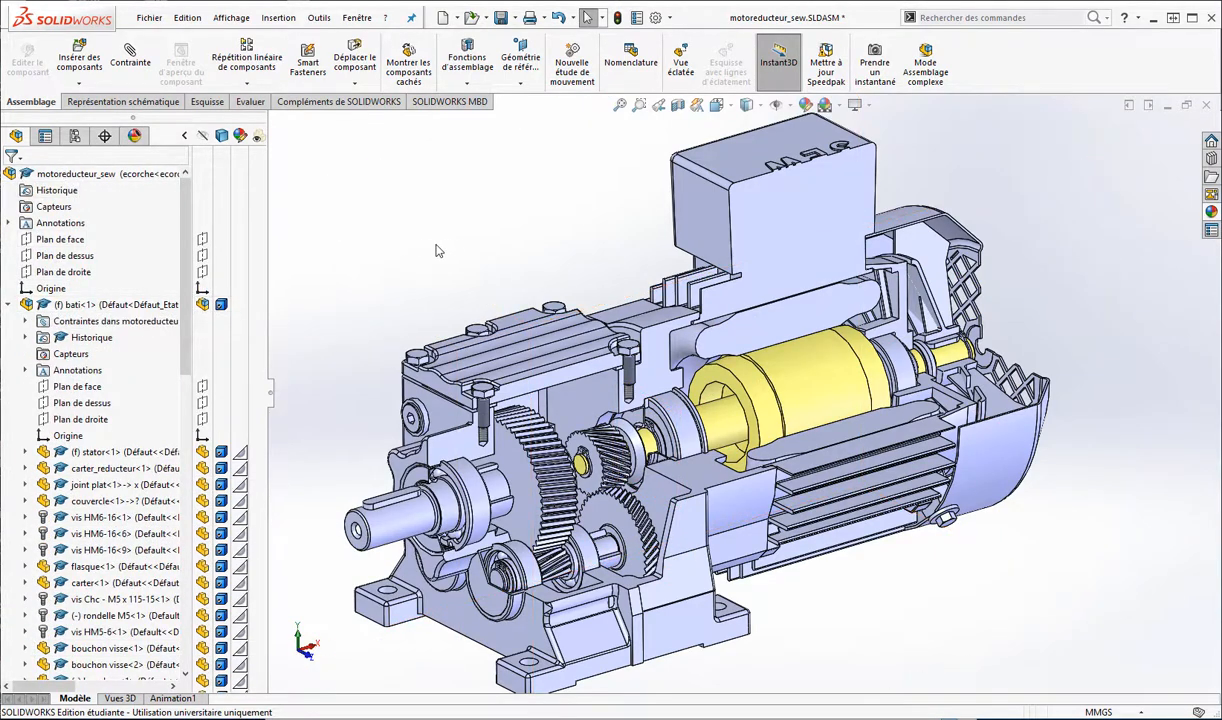
middle_drag(743, 366, 692, 352)
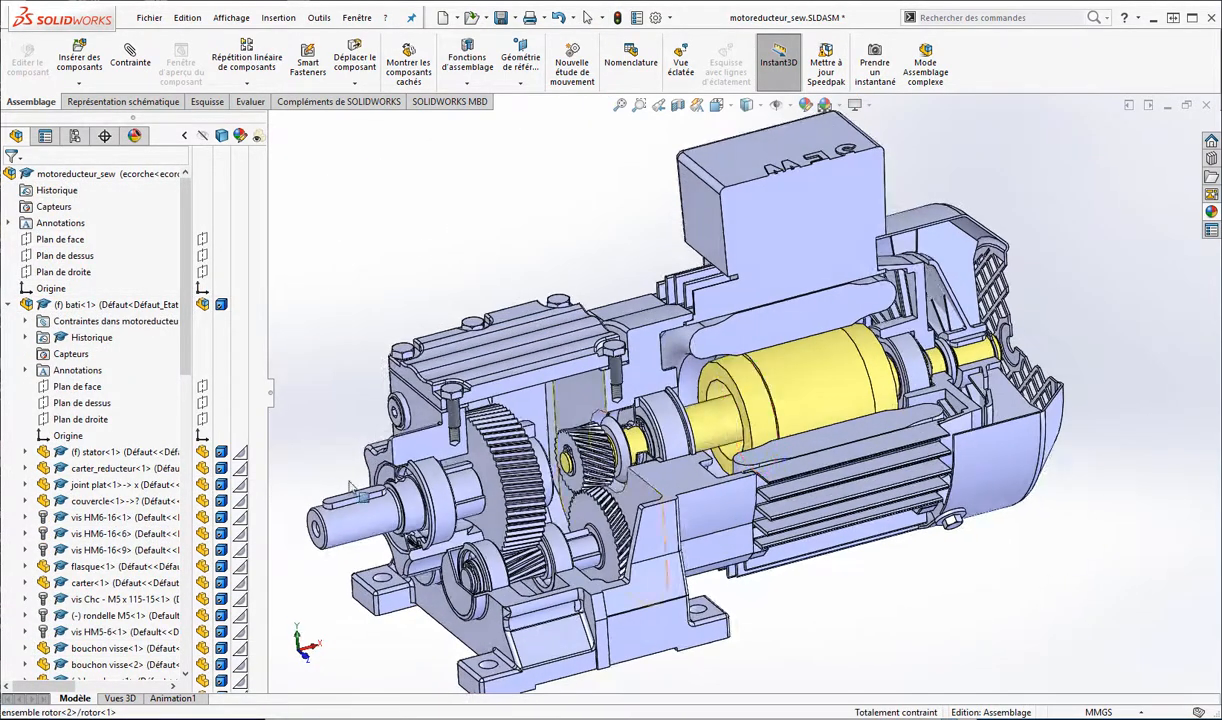
scroll(200, 420, down, 6)
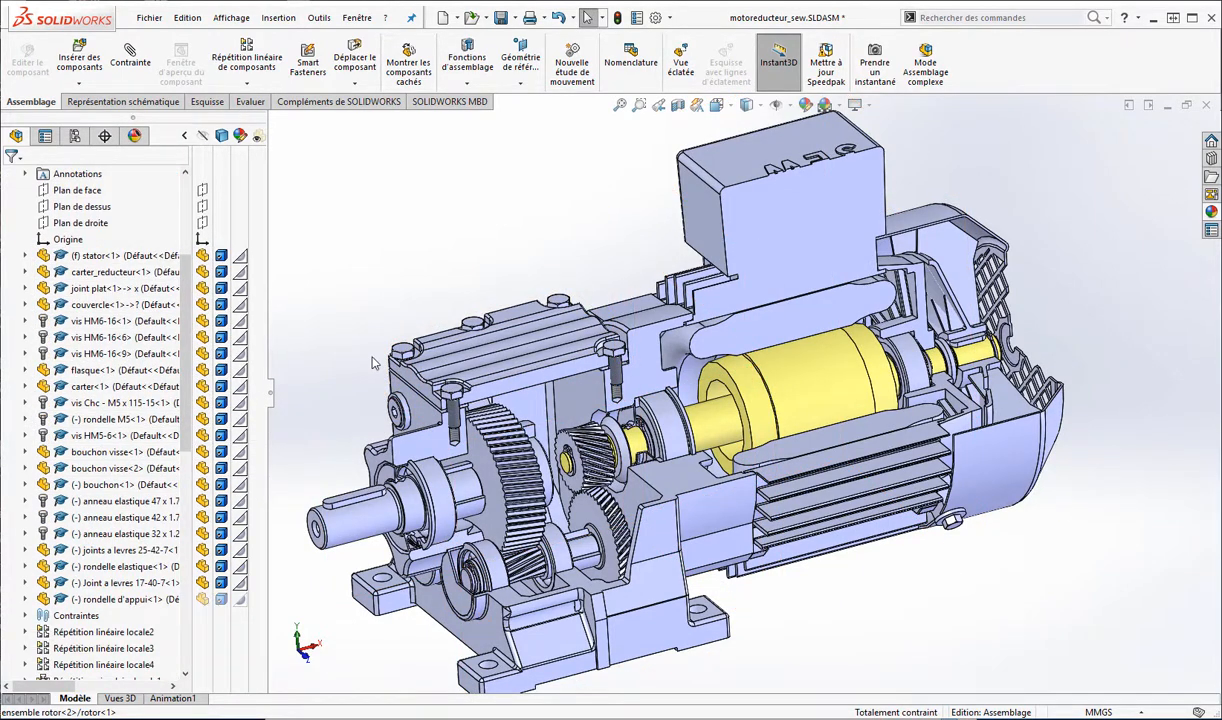
click(813, 404)
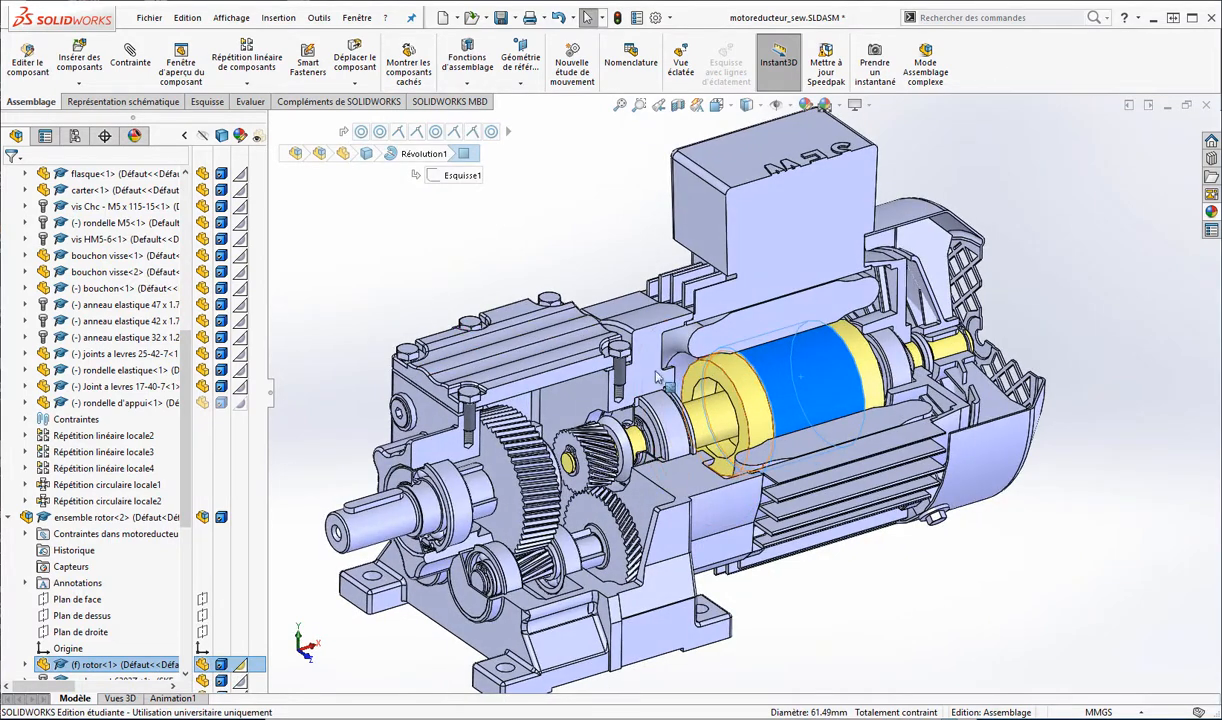
scroll(97, 460, down, 2)
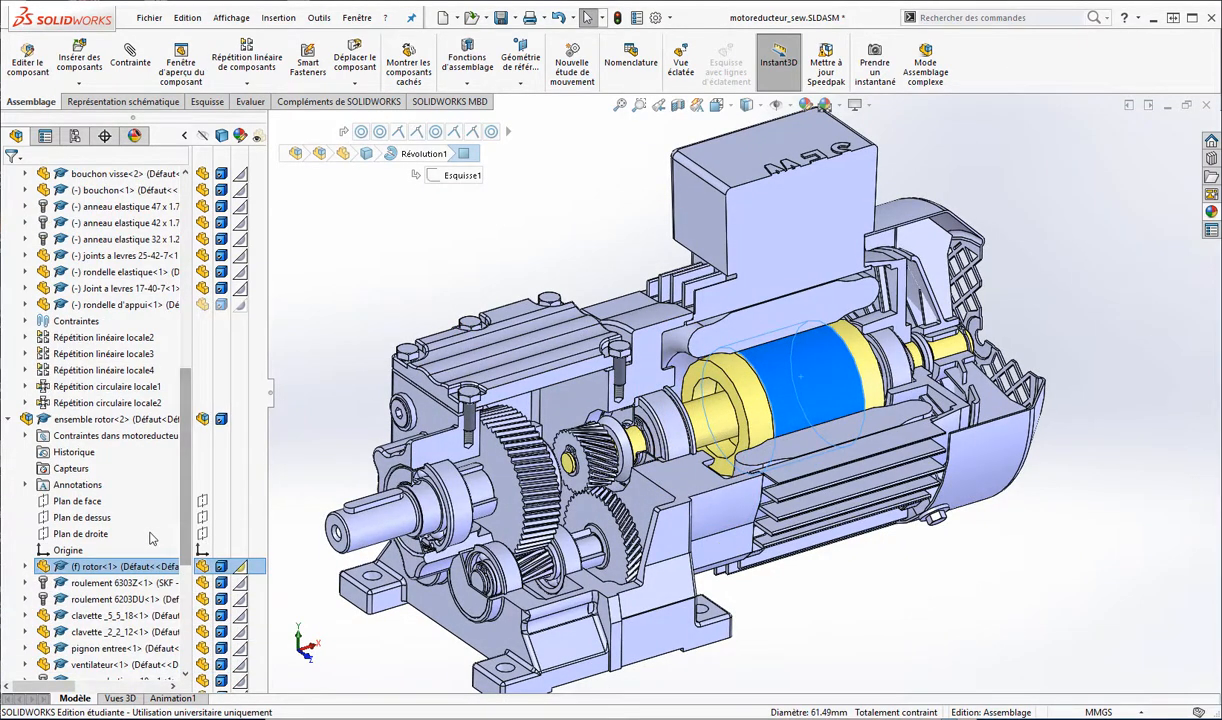
click(108, 420)
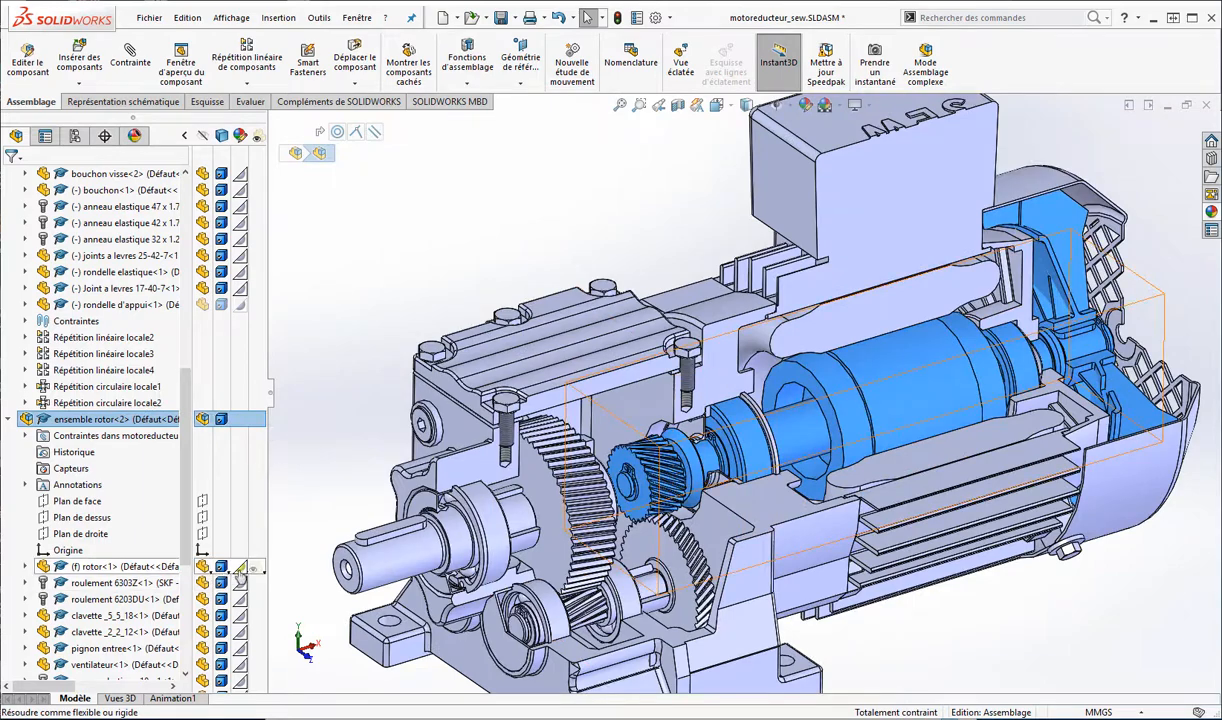
middle_drag(642, 327, 630, 290)
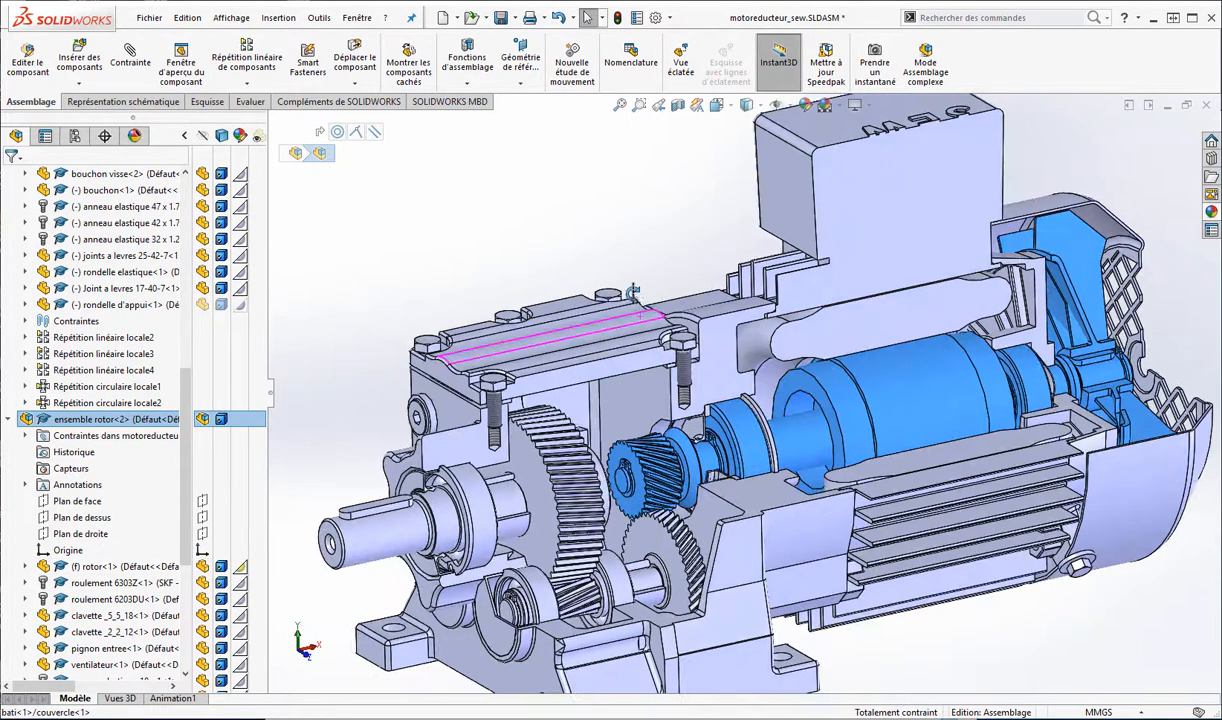
click(583, 218)
scroll(737, 401, down, 5)
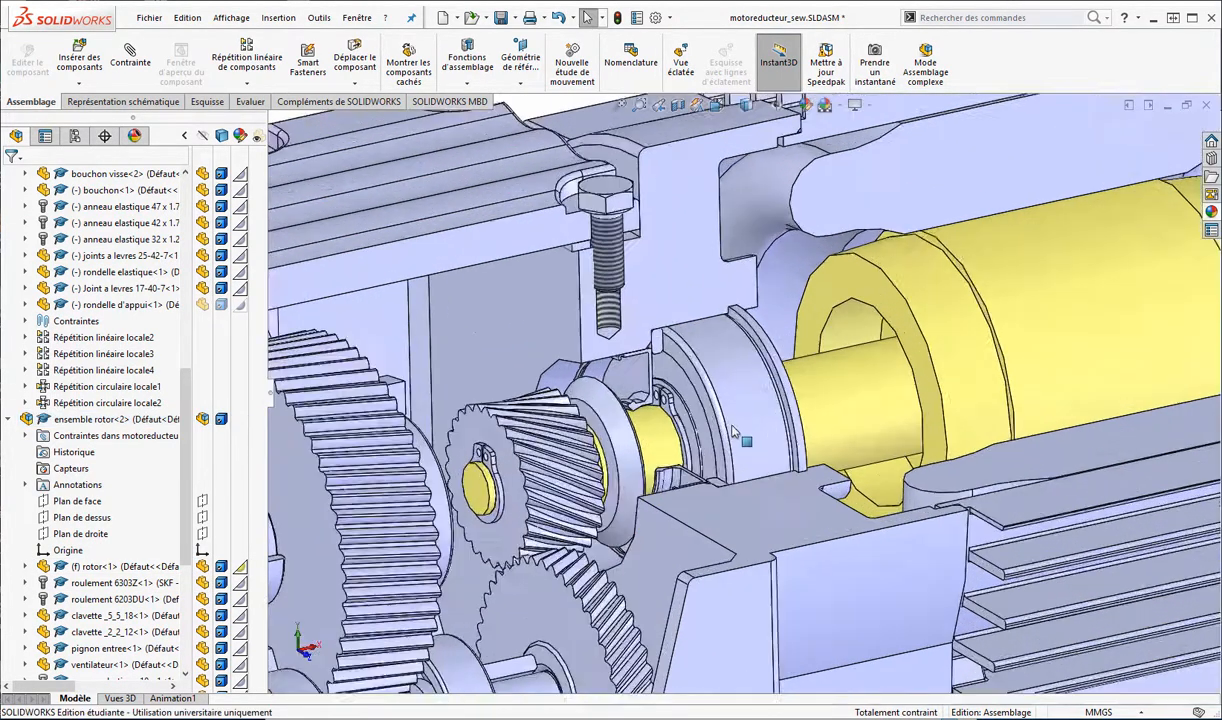
Apply a light yellow colour to the pignon entree gear at part document level from within the assembly.
click(505, 458)
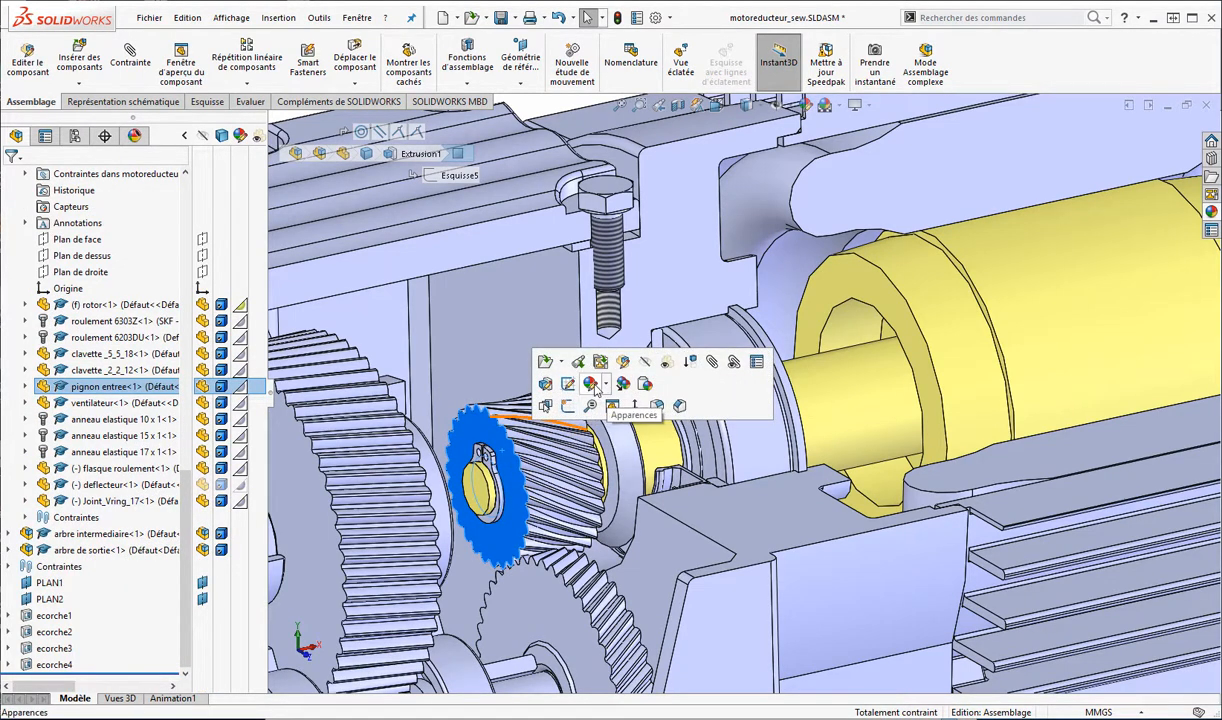
click(613, 388)
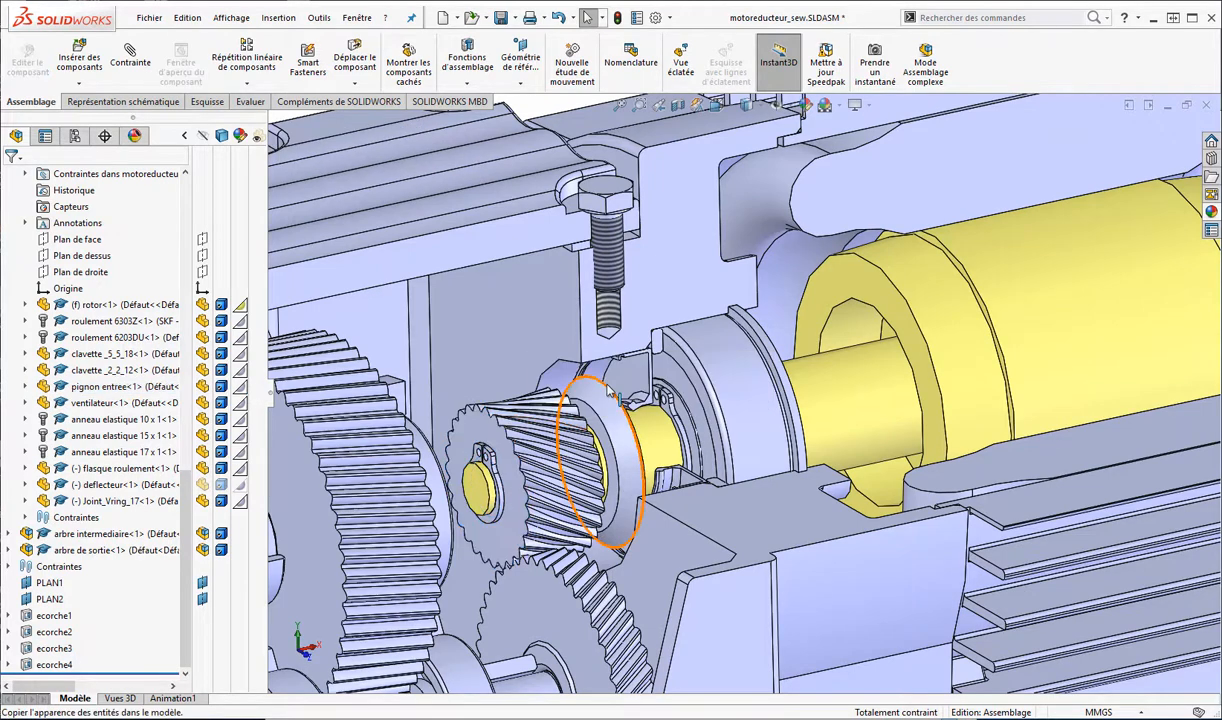
click(495, 455)
click(607, 384)
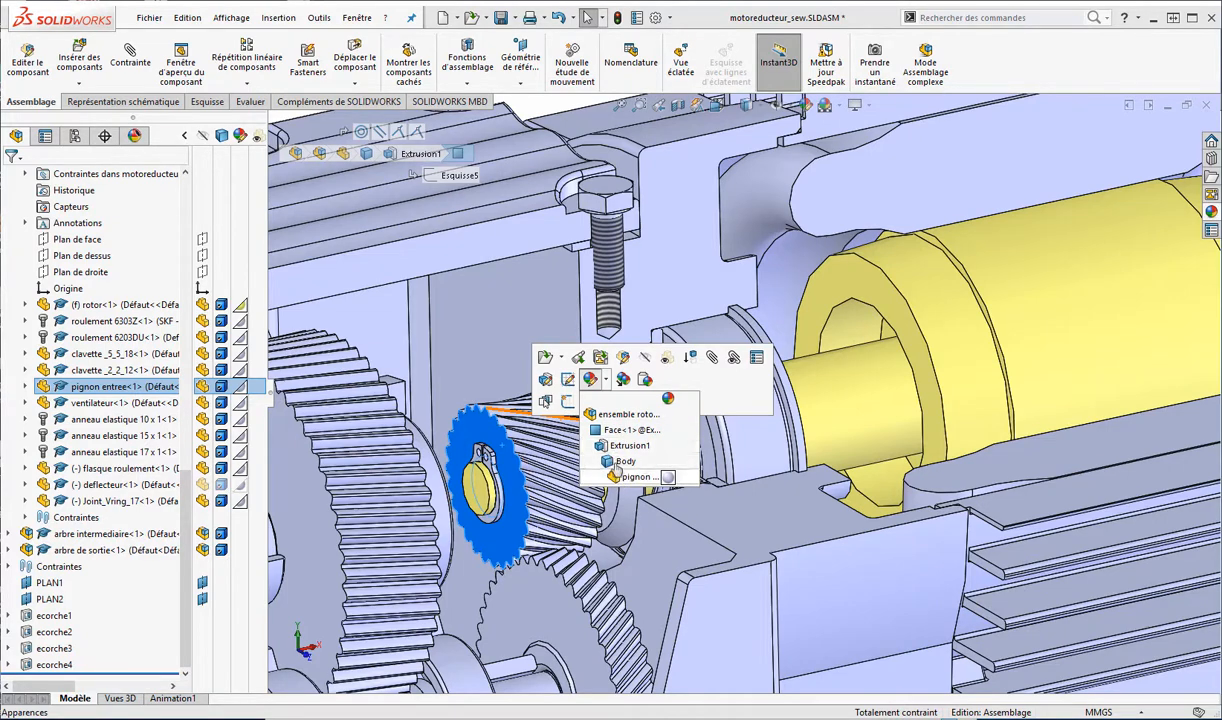
click(667, 478)
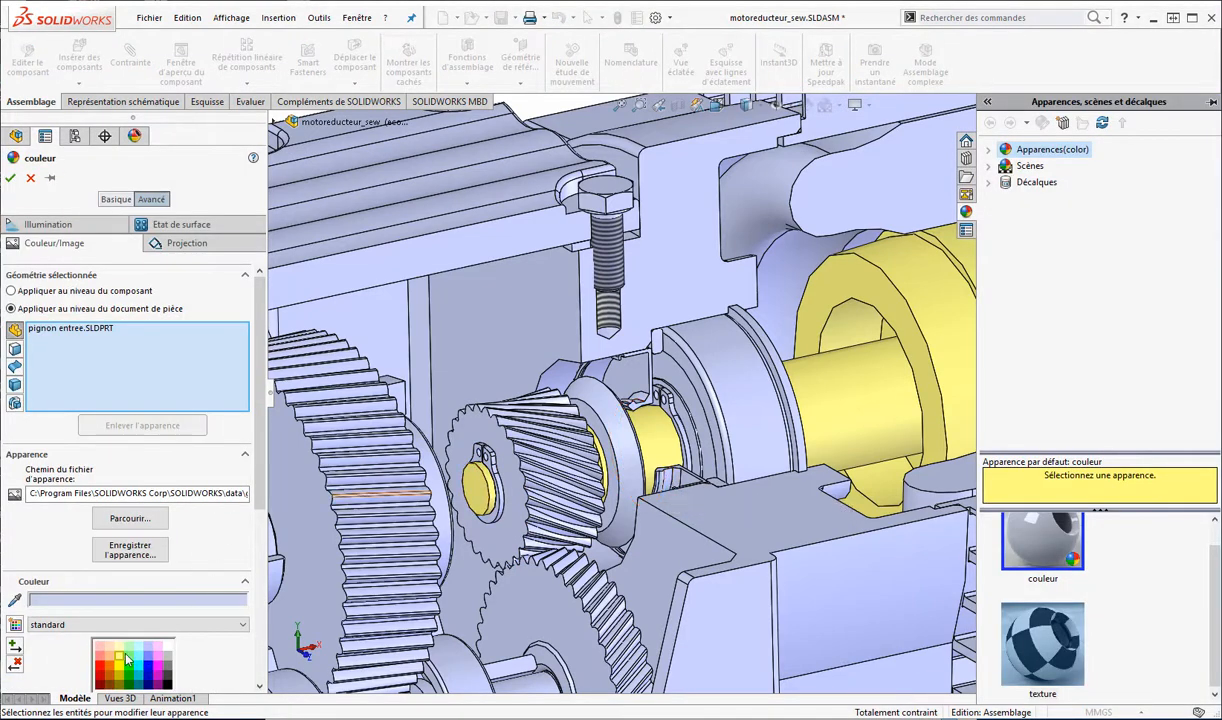
click(120, 656)
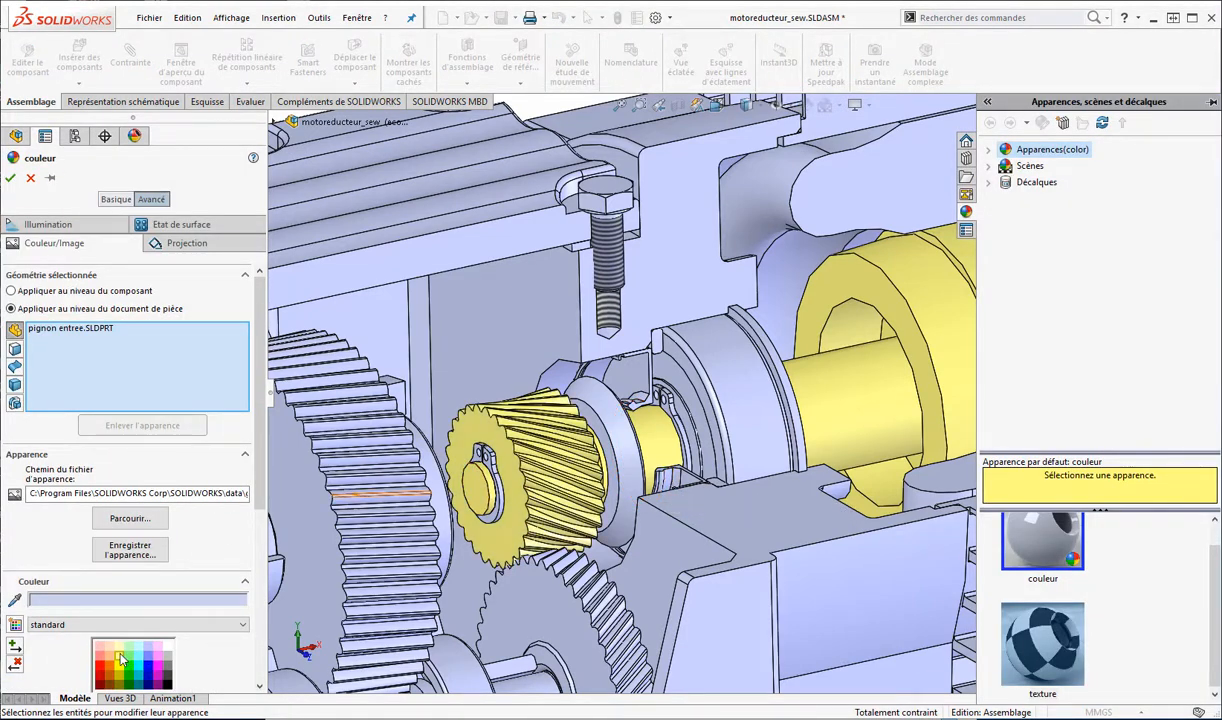
click(10, 178)
Check the appearance of pignon entree in the display pane, open the part, and close it with its changes saved.
scroll(540, 460, up, 3)
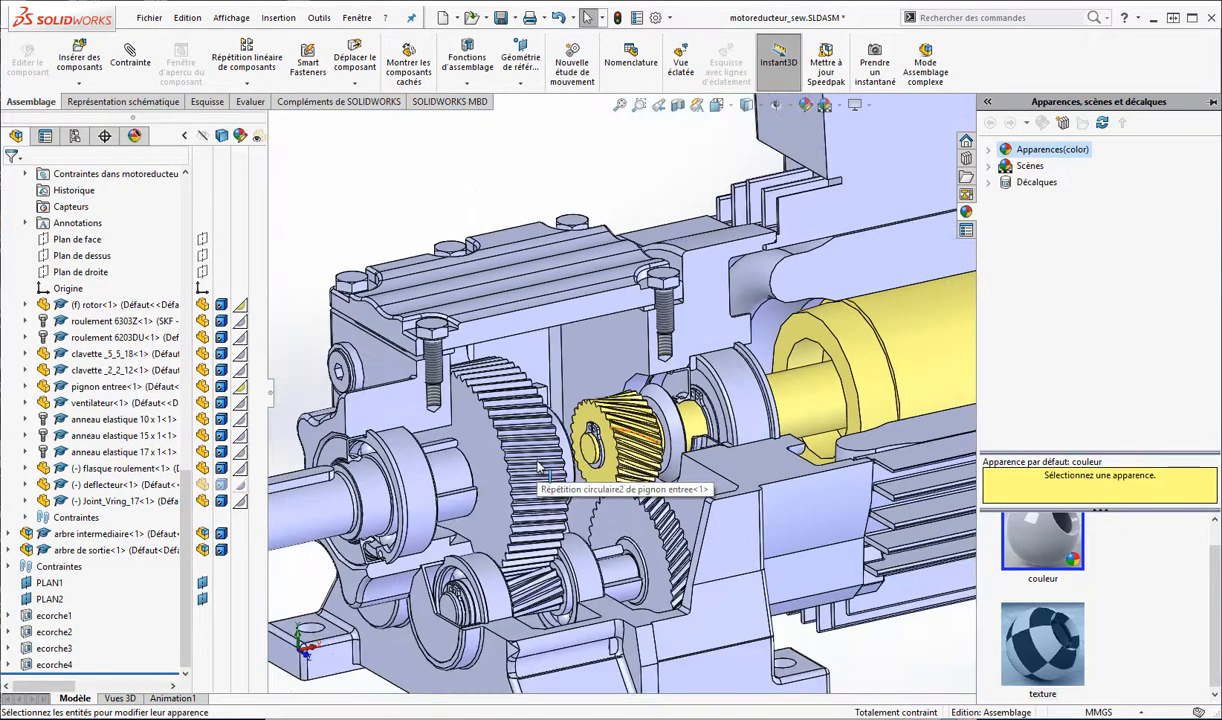
scroll(538, 466, up, 2)
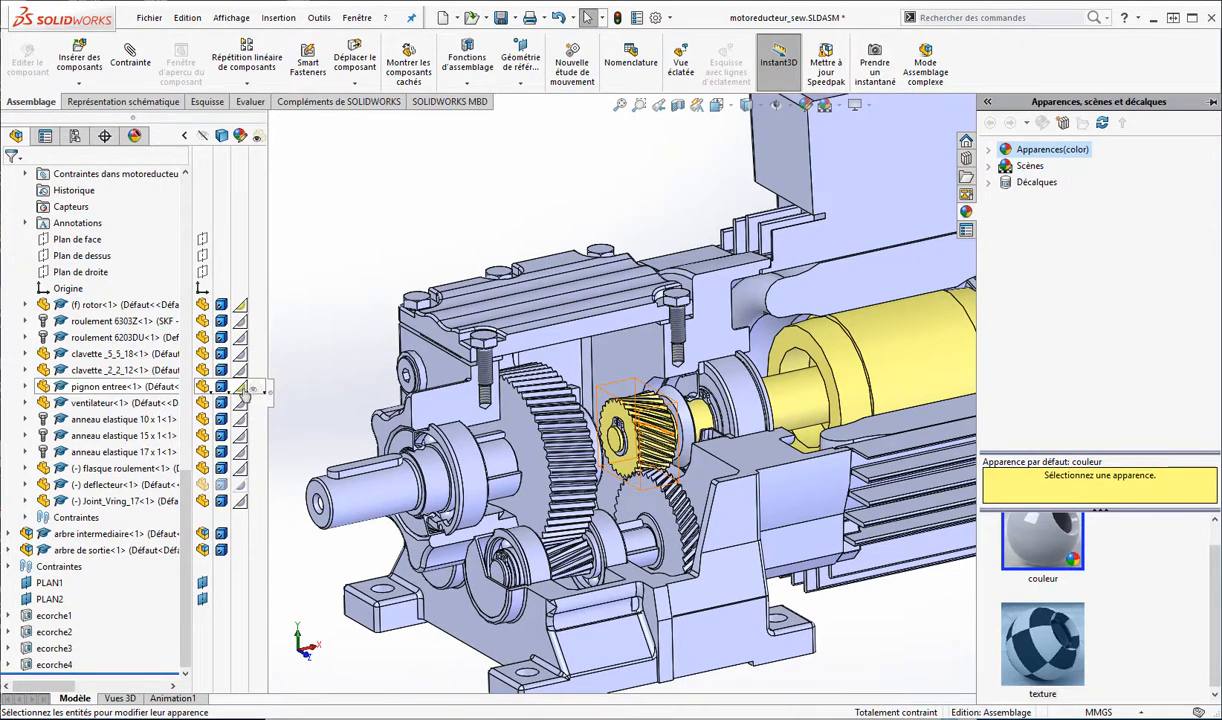
mouse_move(245, 391)
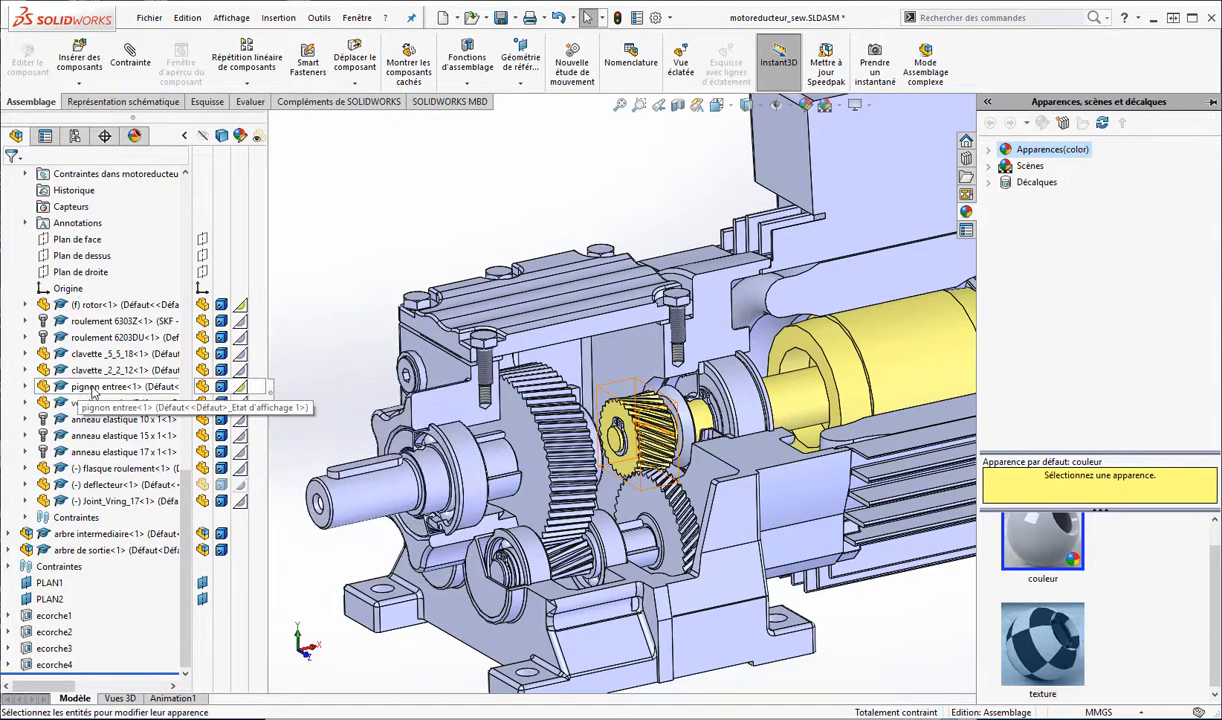
click(92, 388)
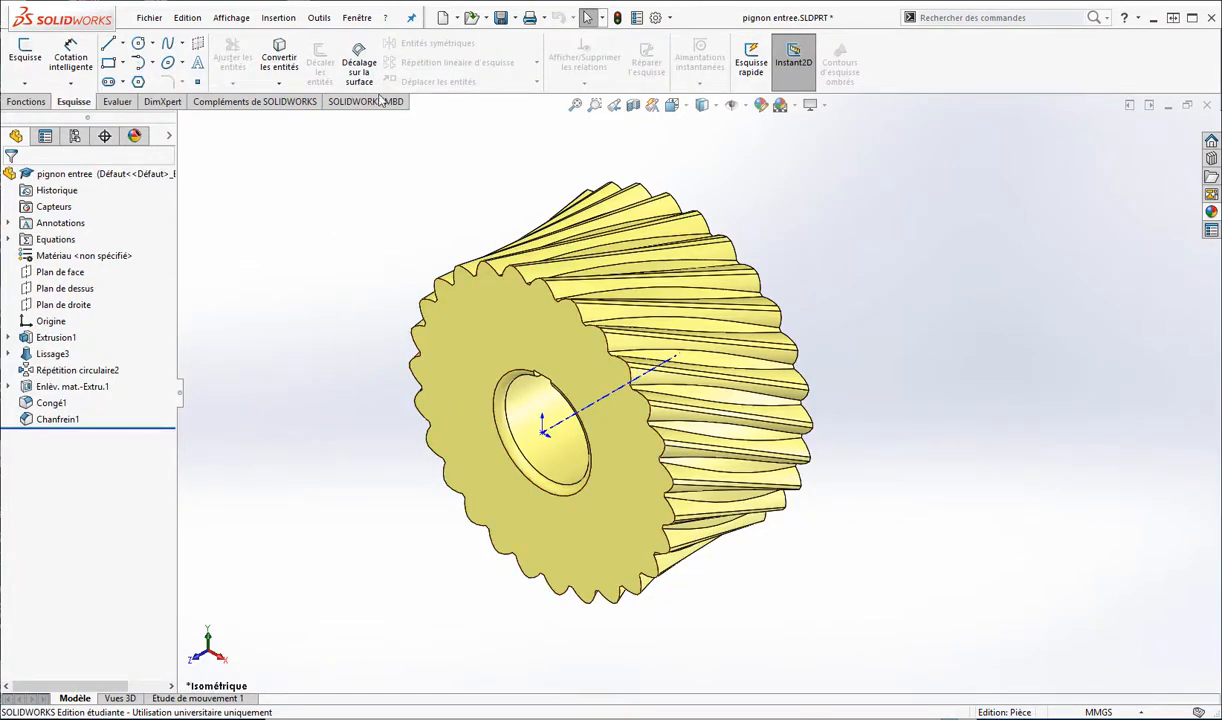
click(149, 17)
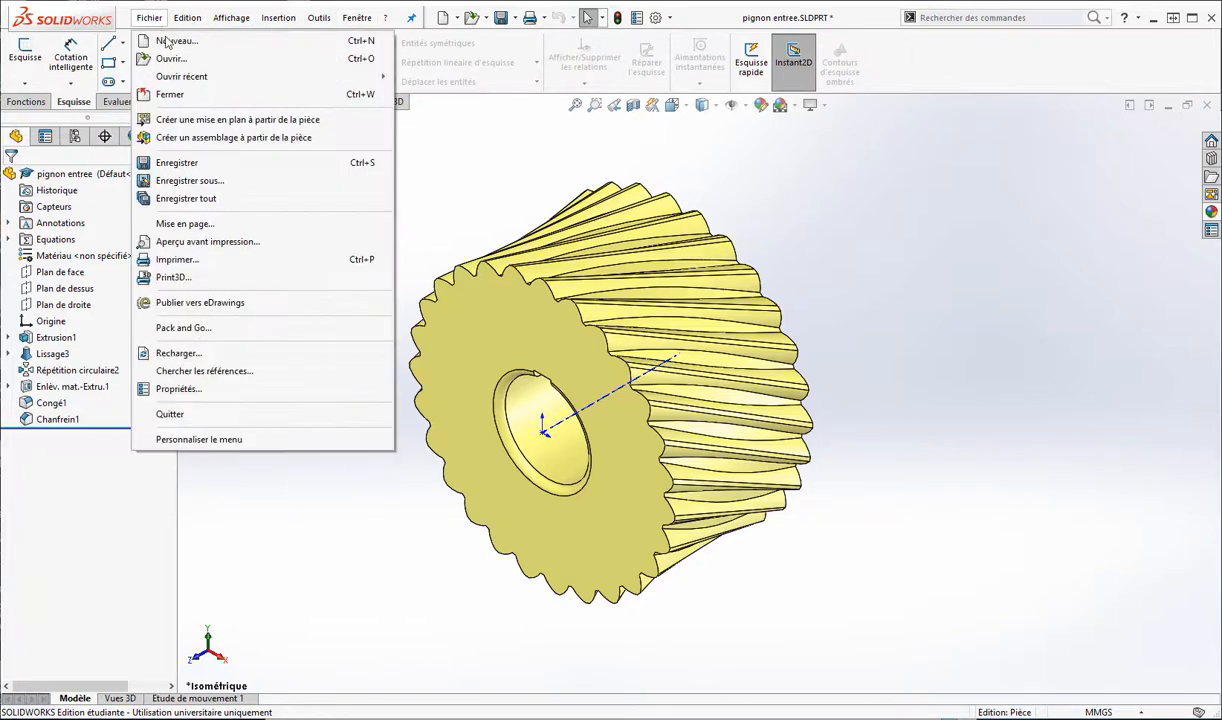
click(172, 96)
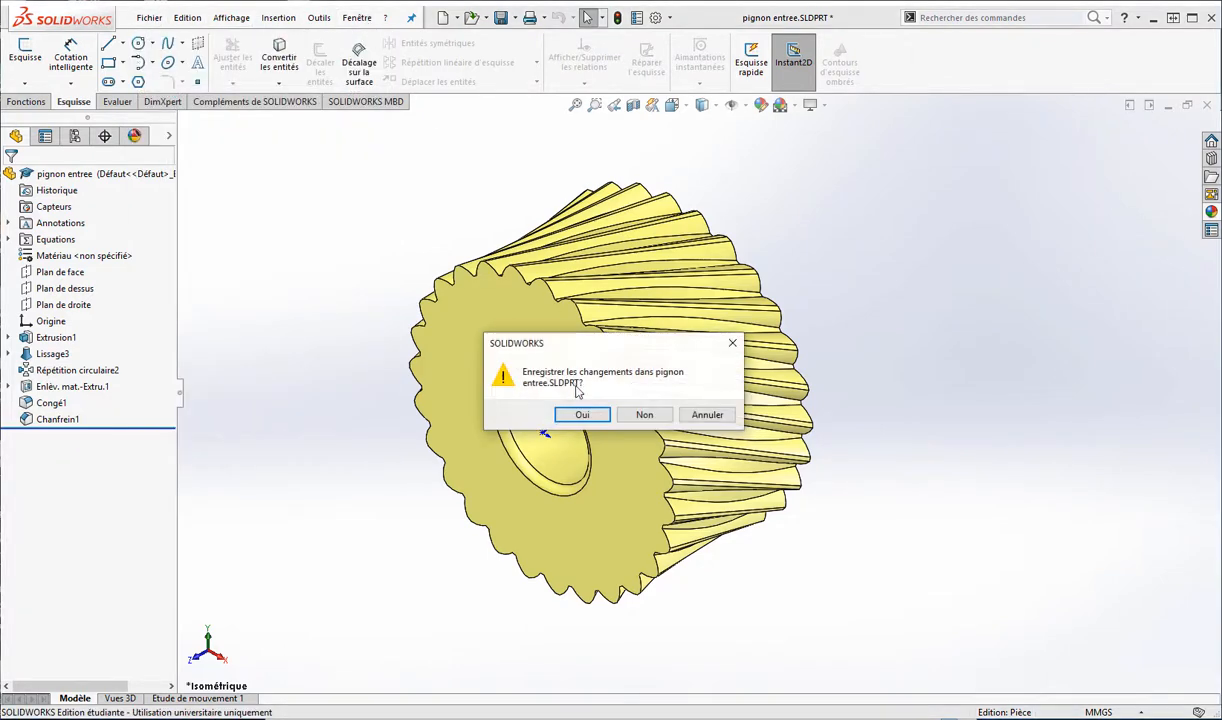
click(586, 416)
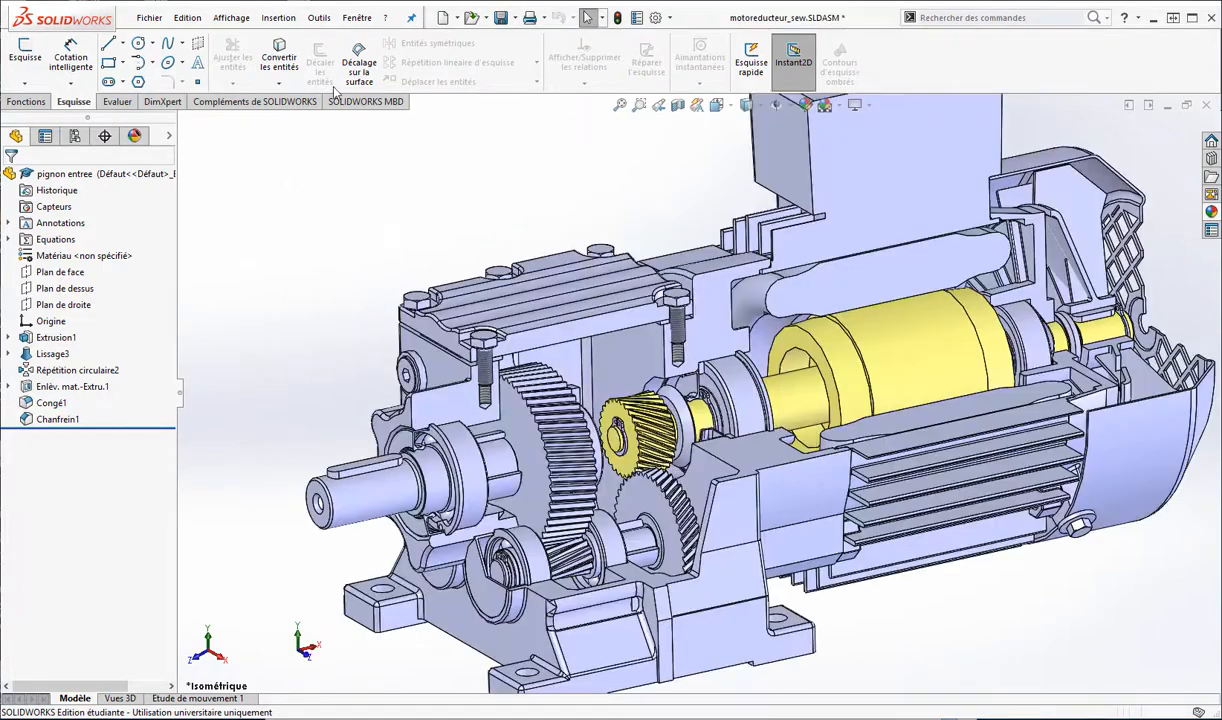
Switch to the carter_reducteur part and examine the thread display in the M6 tapped hole at the housing's upper rim corner.
click(357, 18)
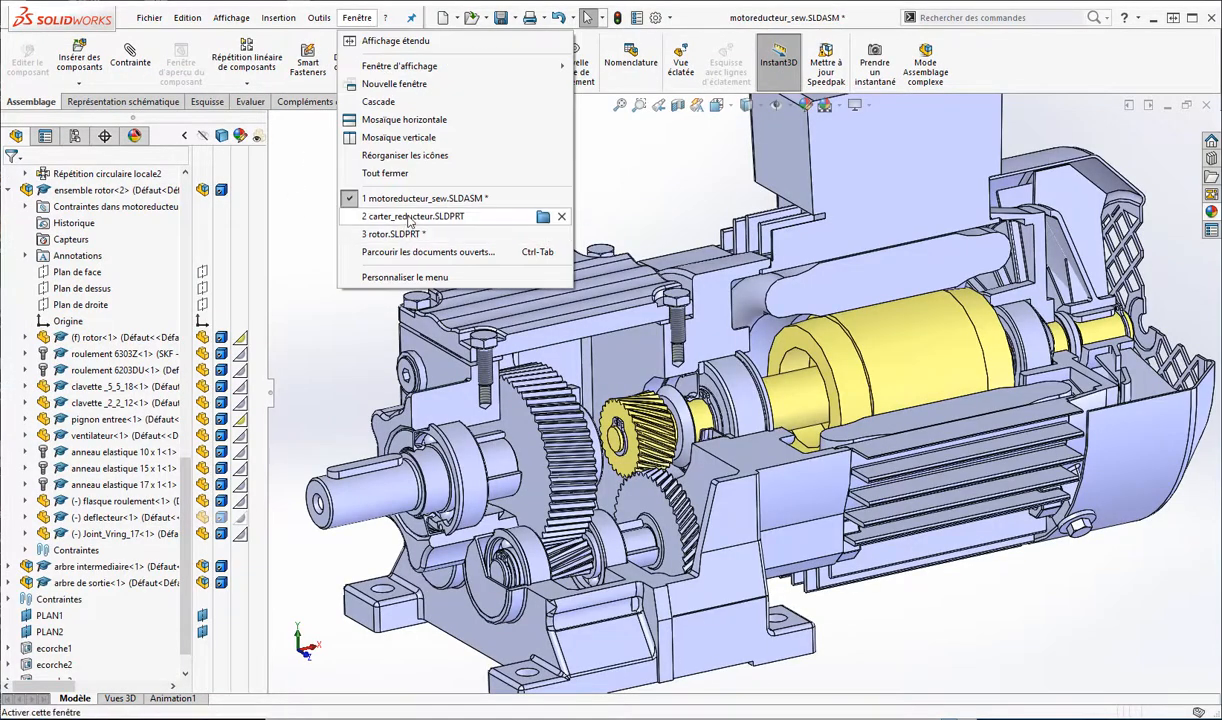
click(405, 217)
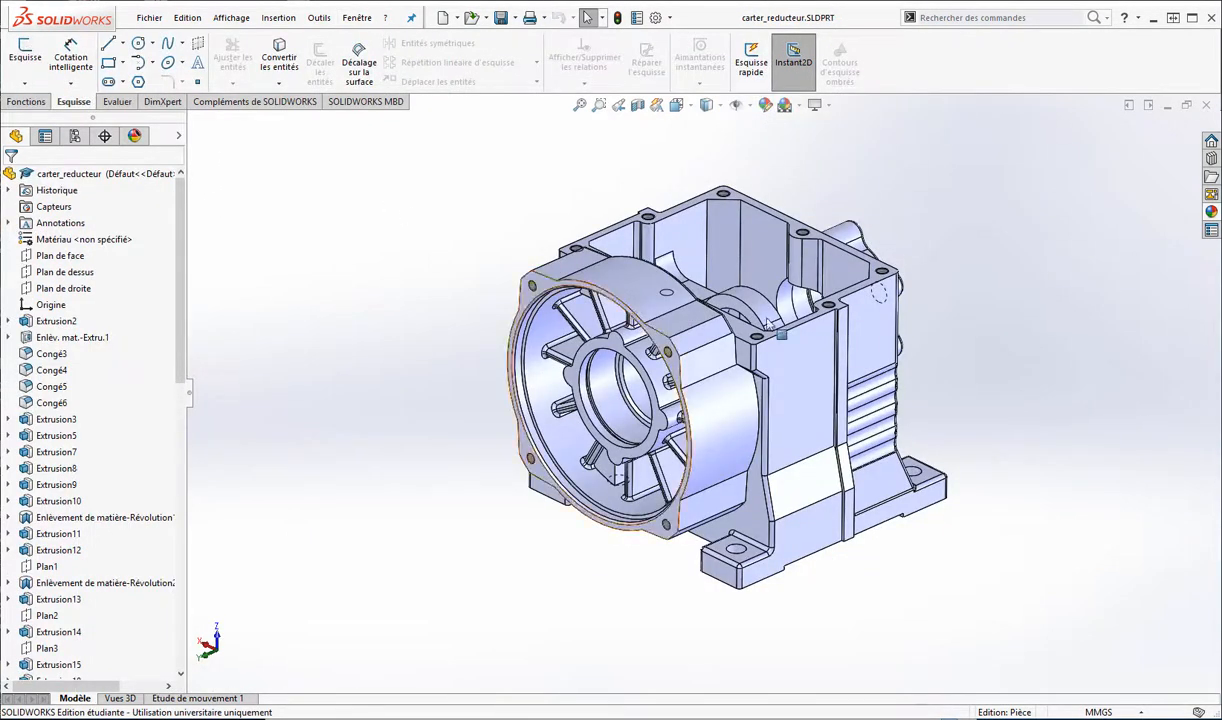
middle_drag(421, 307, 665, 373)
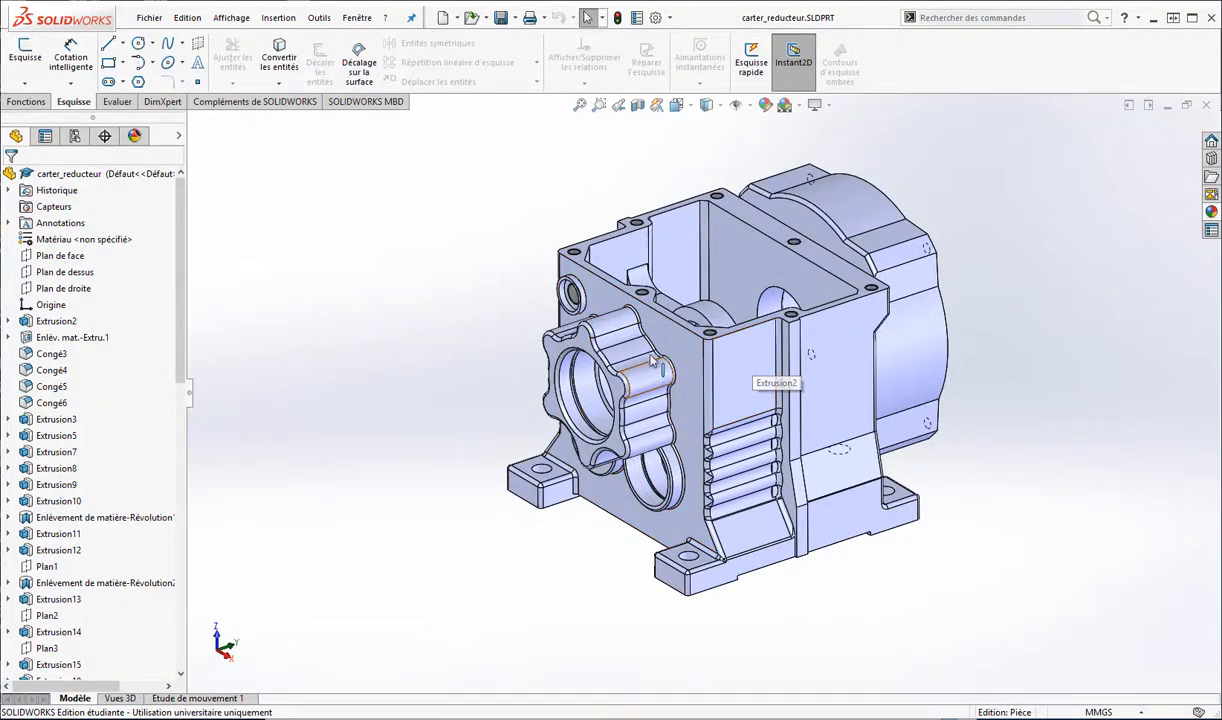
scroll(731, 240, down, 4)
scroll(731, 238, down, 6)
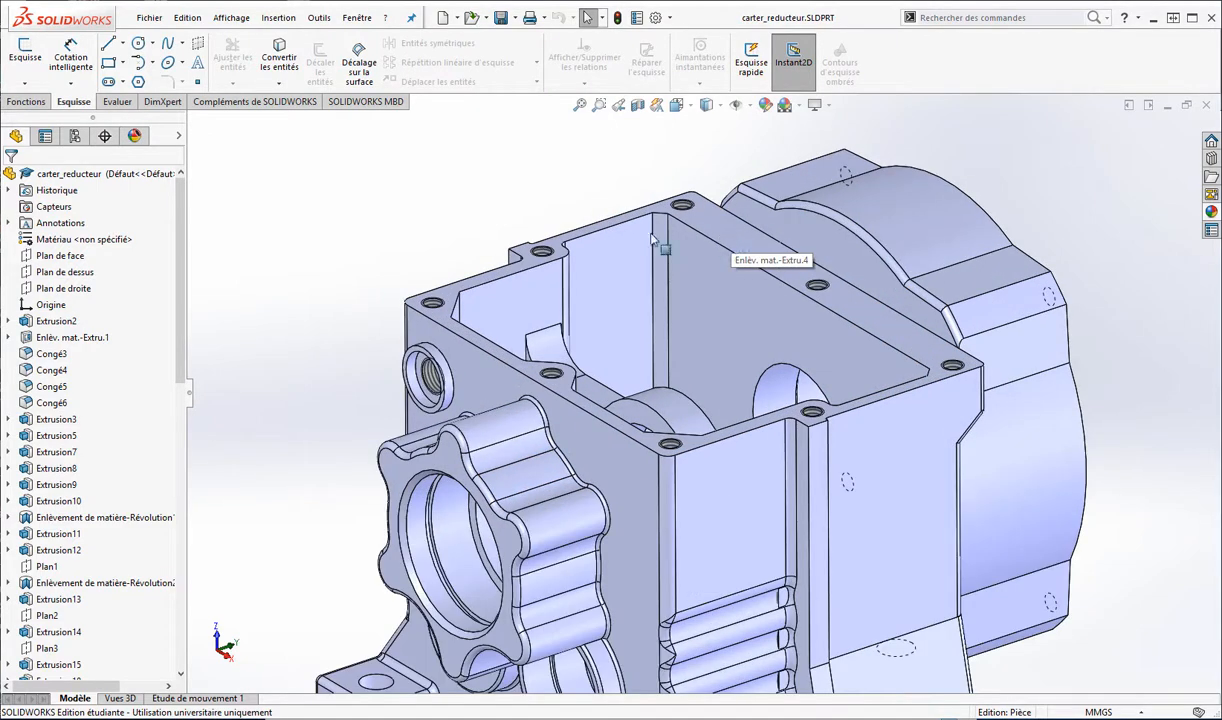
scroll(737, 238, down, 5)
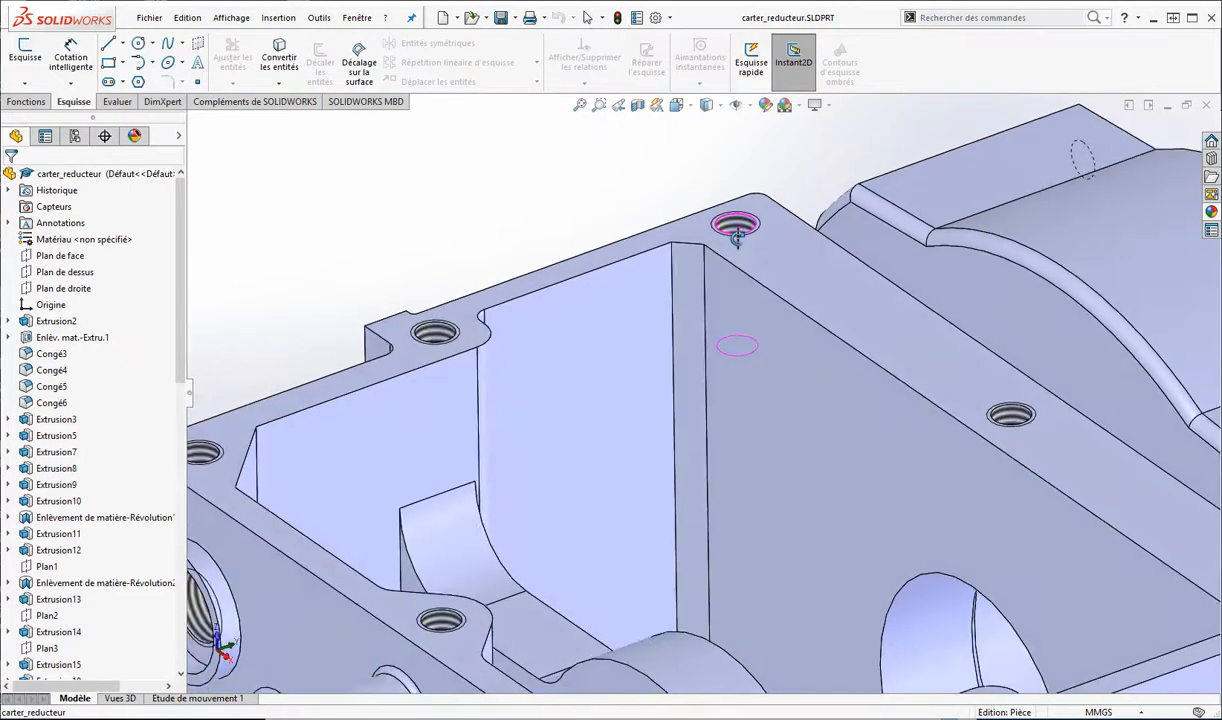
middle_drag(744, 231, 739, 307)
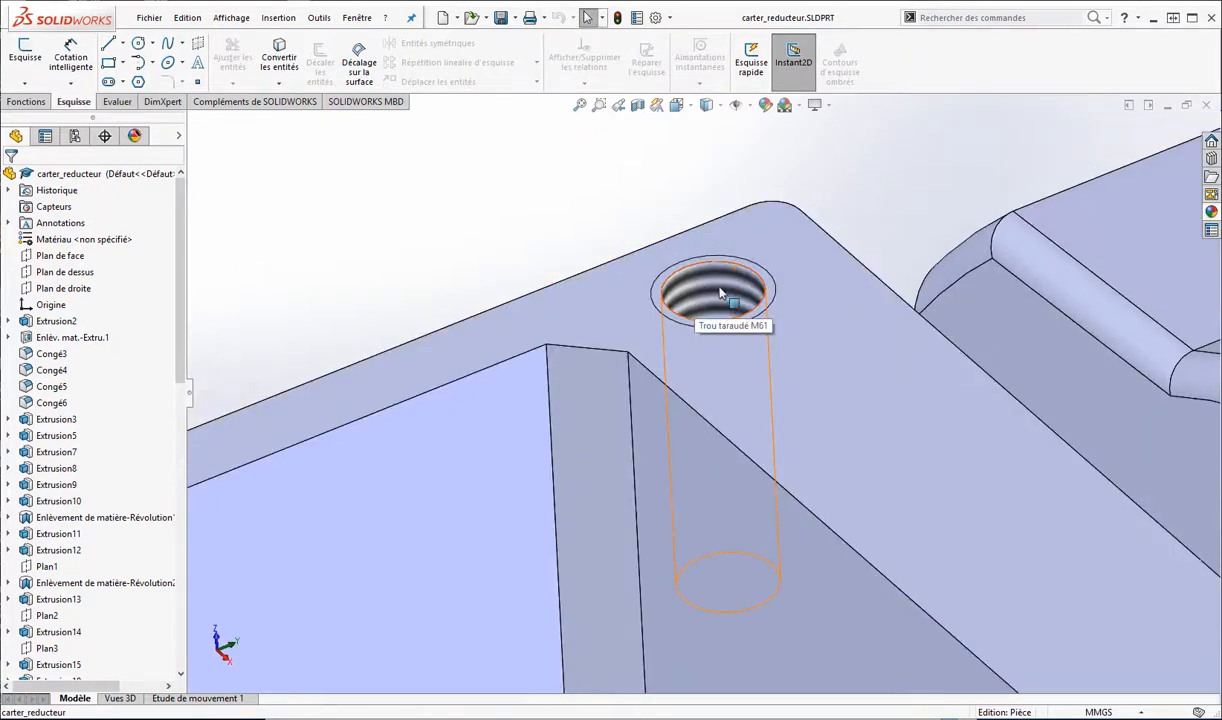
middle_drag(738, 289, 746, 275)
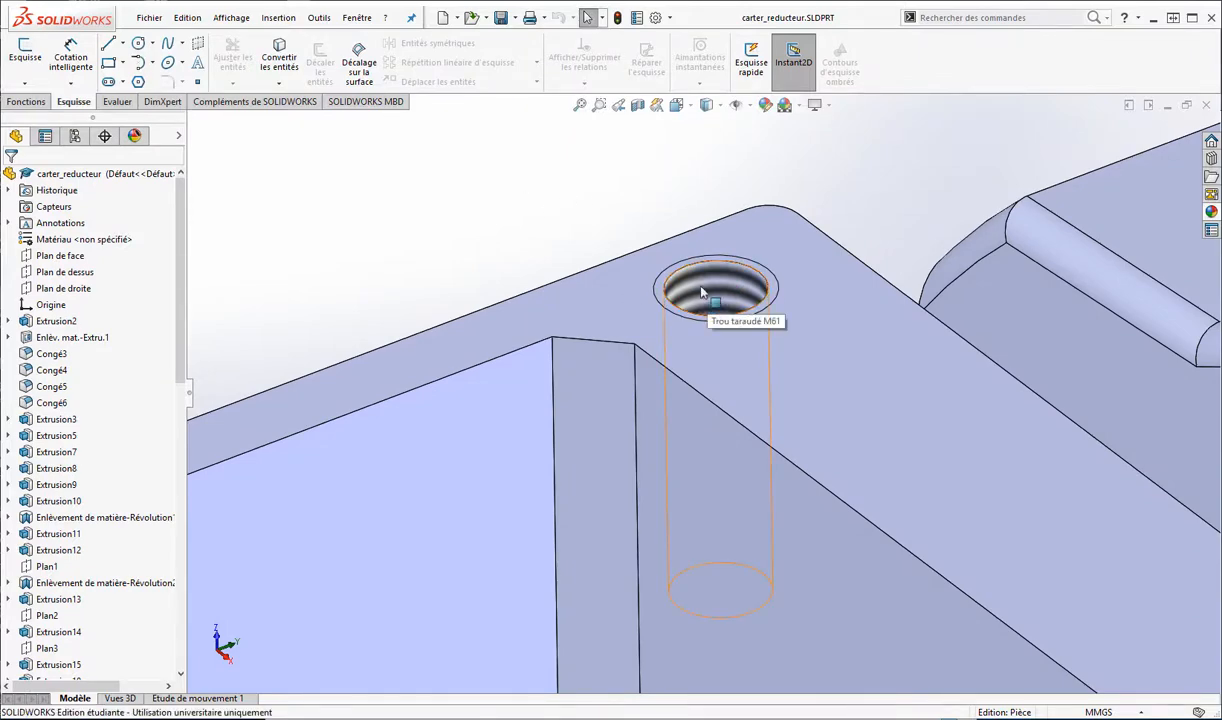
Open the Habillage document properties of carter_reducteur and check the display filter for Représentations de filetage ombrées.
click(670, 18)
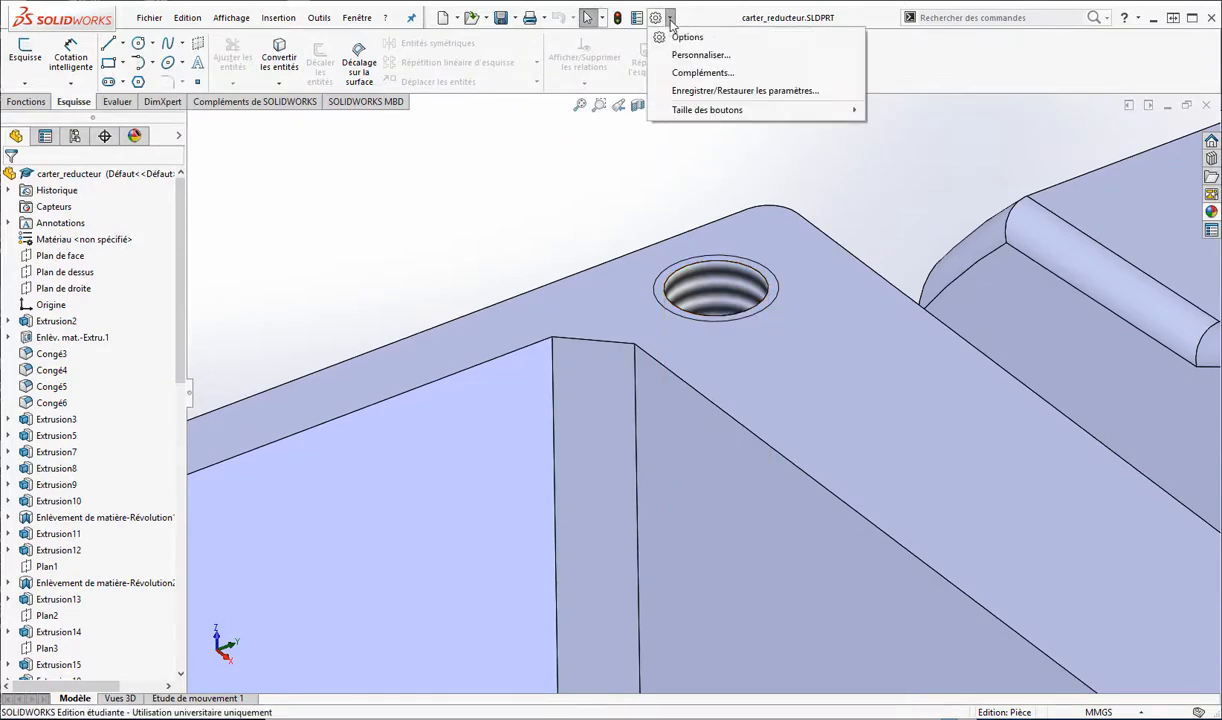
click(679, 37)
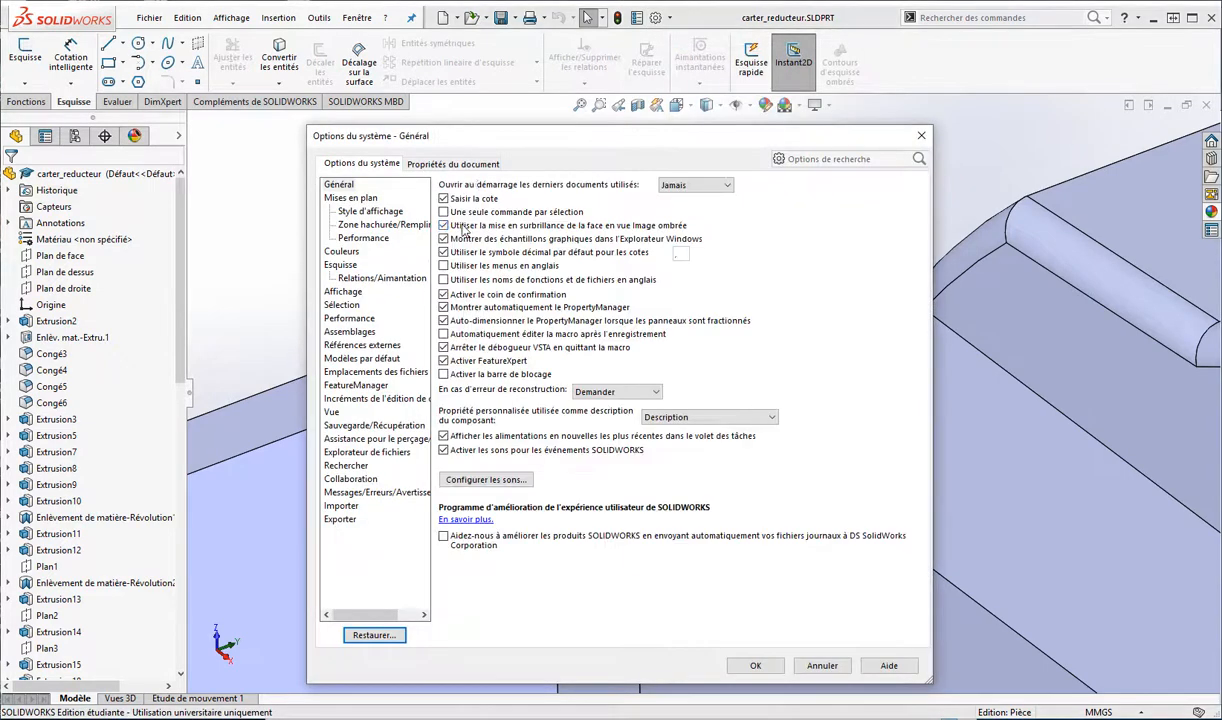
click(477, 166)
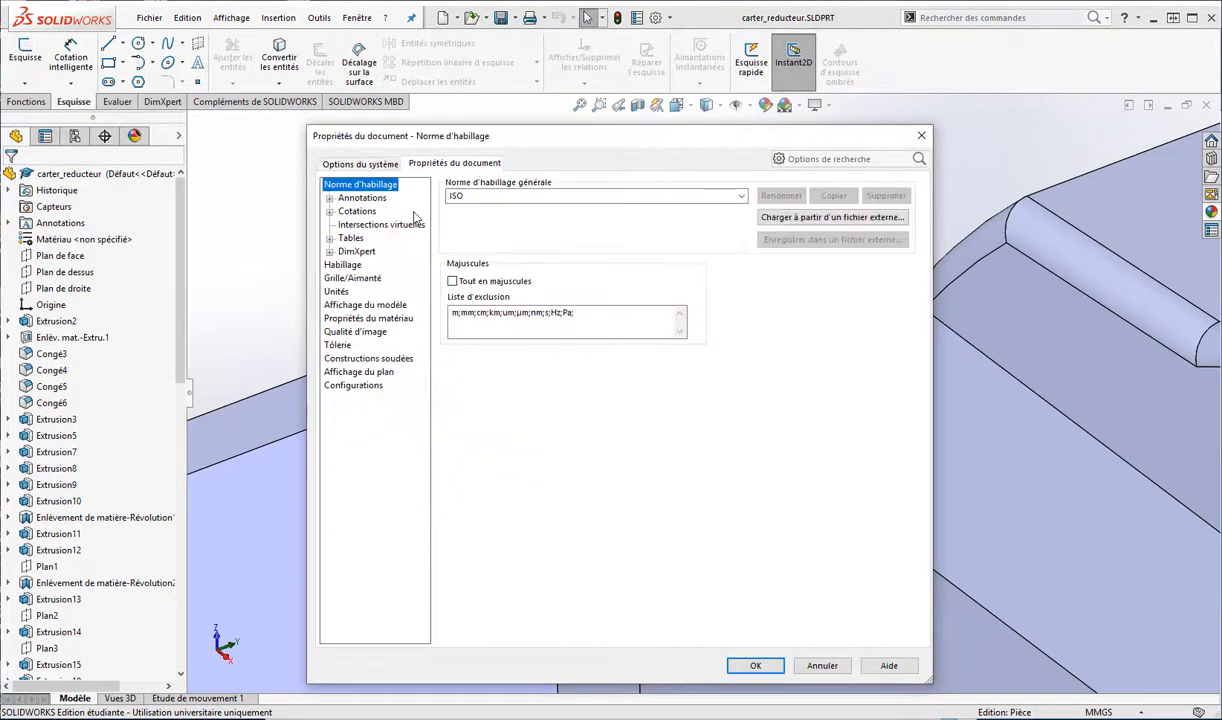
click(342, 264)
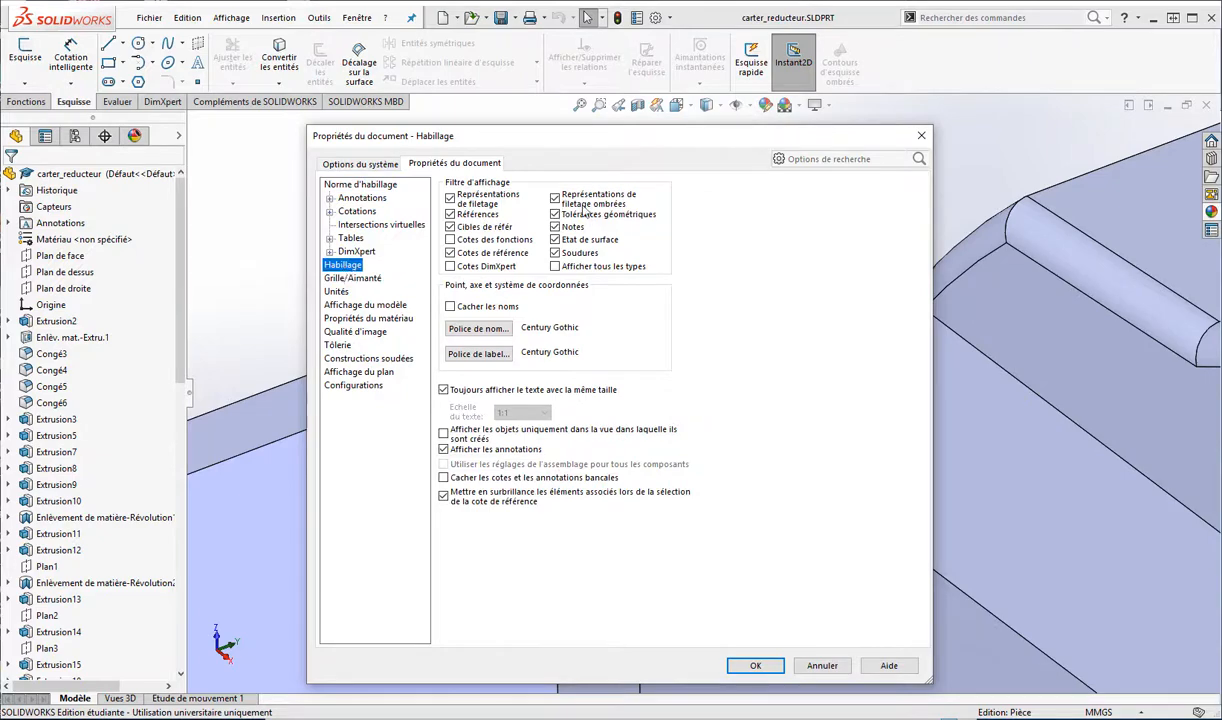